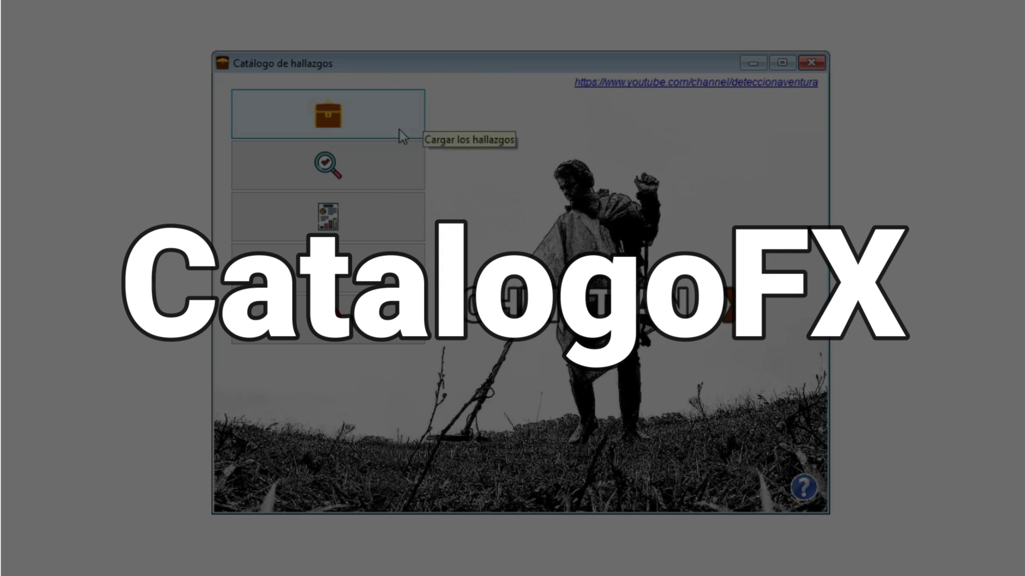
Step: Look over the findings entry form and the search form, opening each from the main window
click(396, 133)
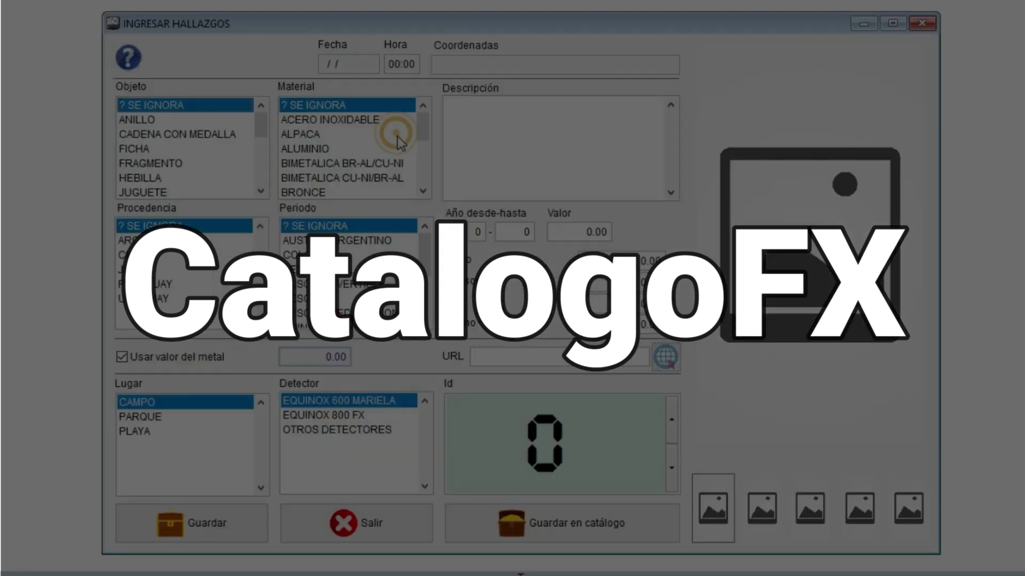
click(358, 529)
click(344, 184)
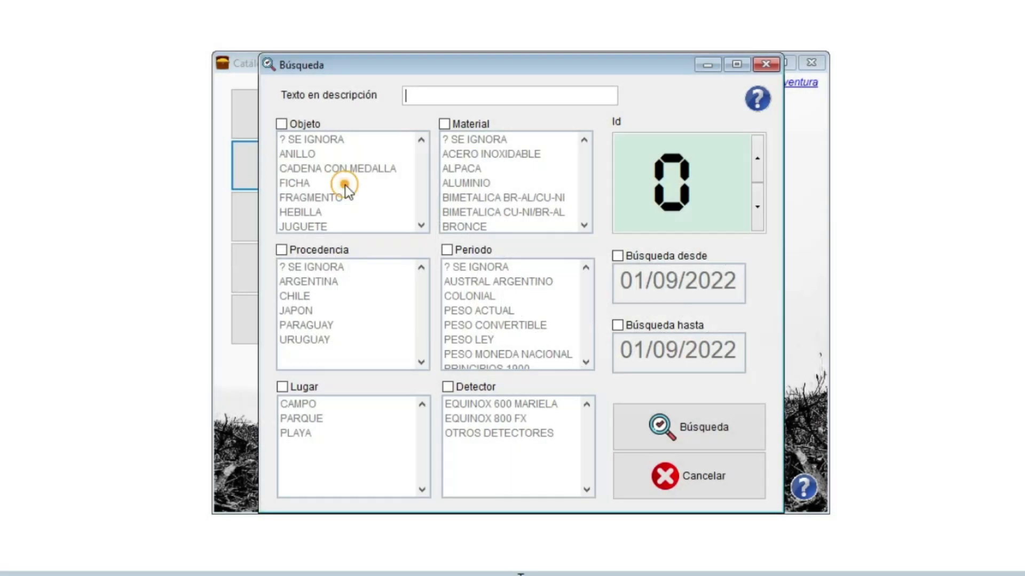
click(623, 418)
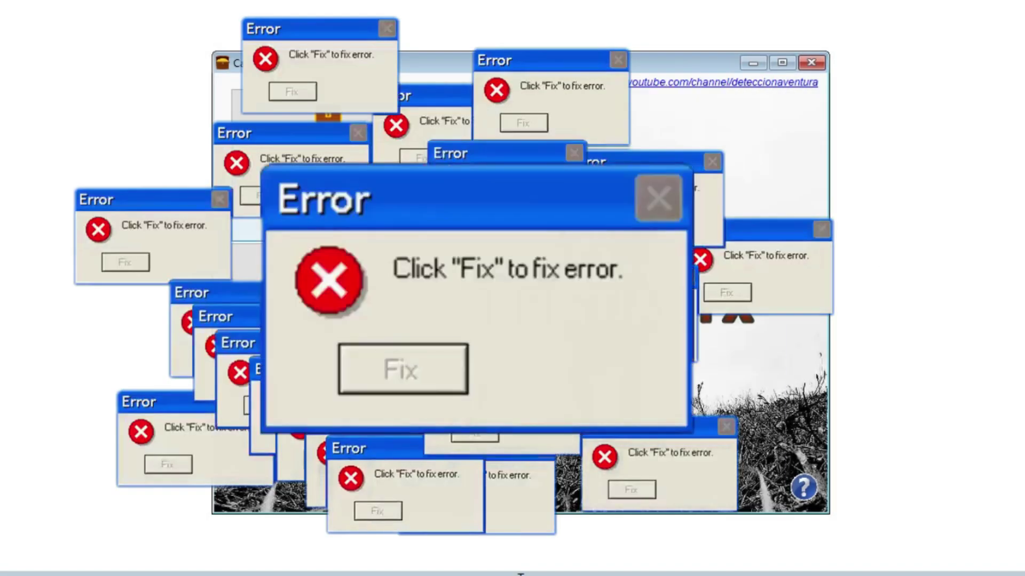
Step: View the available dates in the findings report window, and look at the configuration window before closing it
click(371, 226)
click(485, 219)
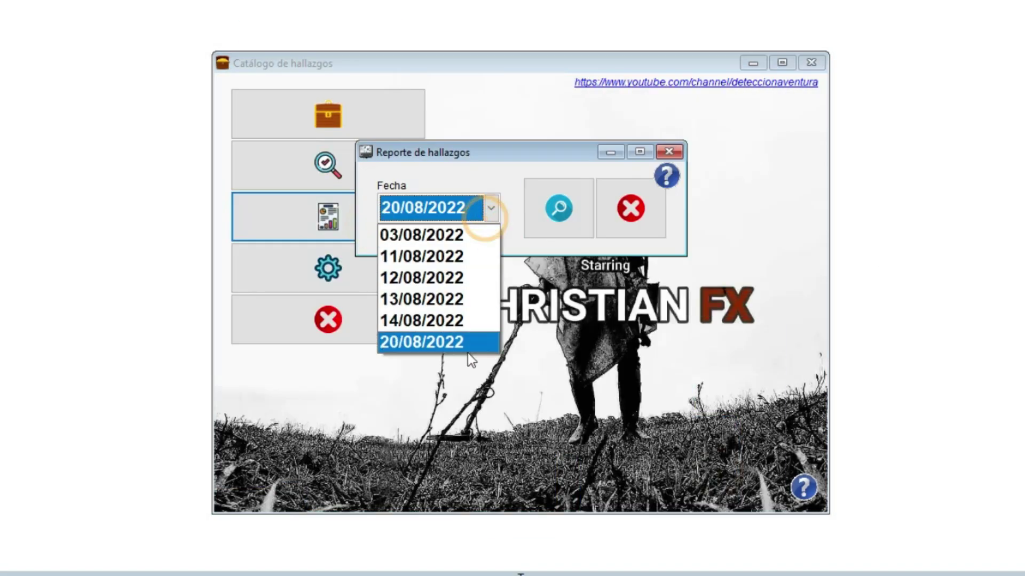
click(633, 209)
click(638, 210)
click(403, 291)
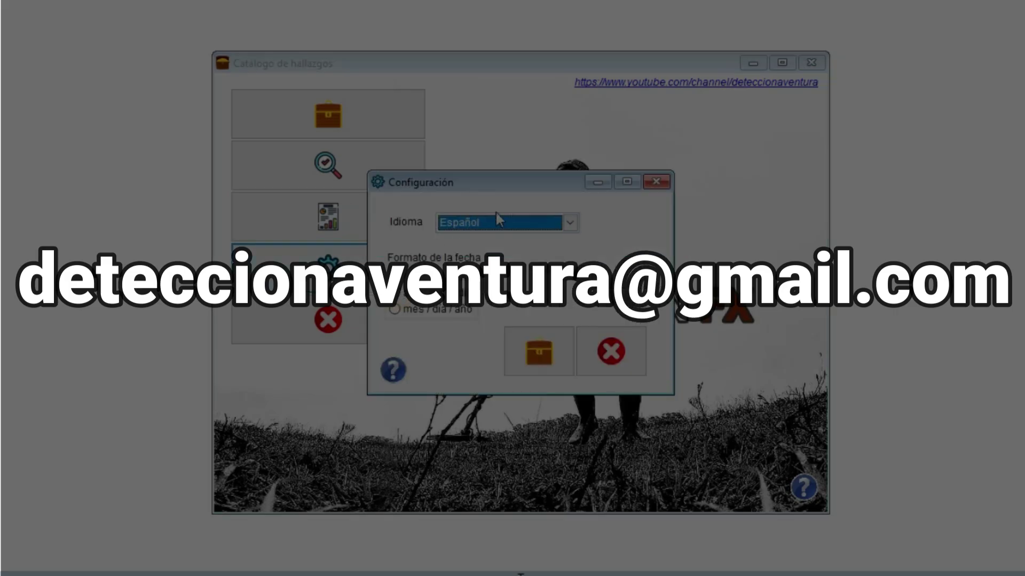
click(614, 349)
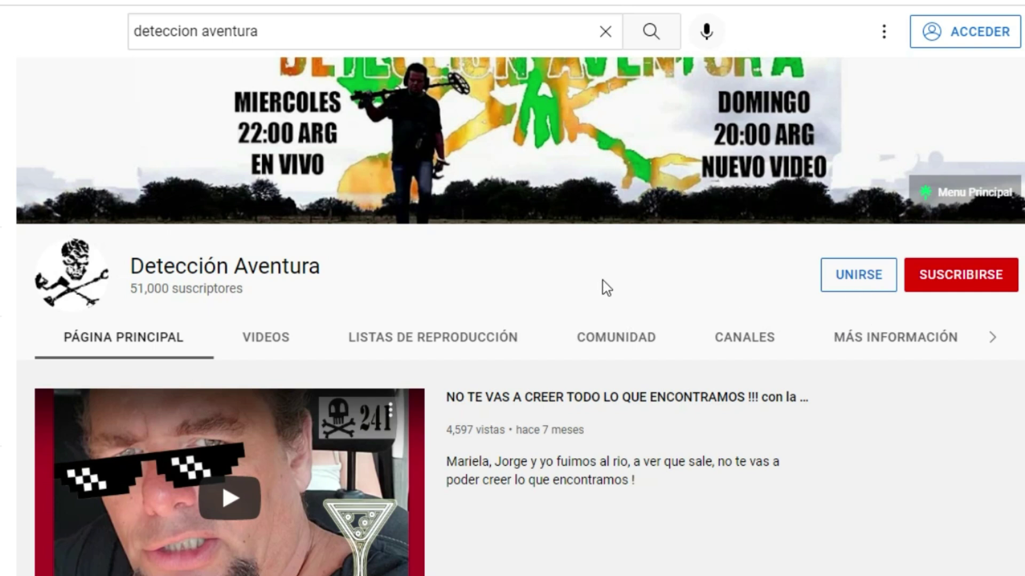
Step: Browse the Detección Aventura YouTube channel's uploaded videos and its membership levels
scroll(613, 281, down, 5)
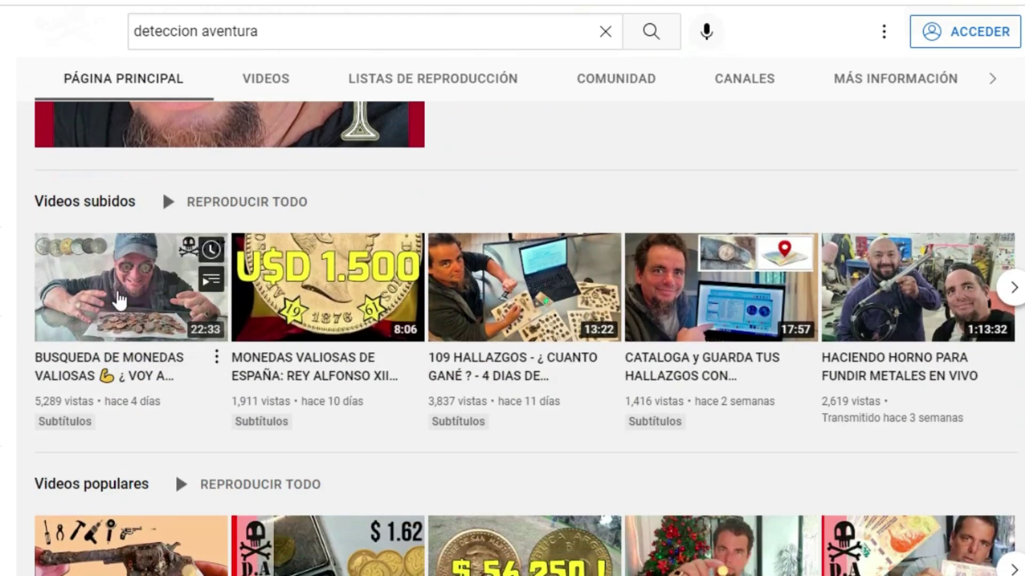
click(120, 301)
scroll(289, 411, down, 3)
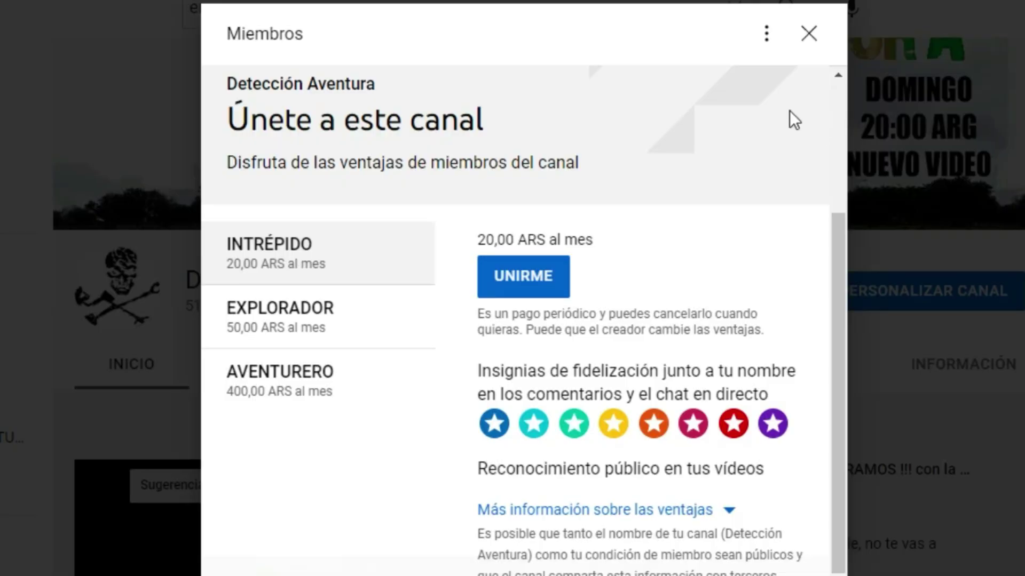
scroll(789, 110, down, 1)
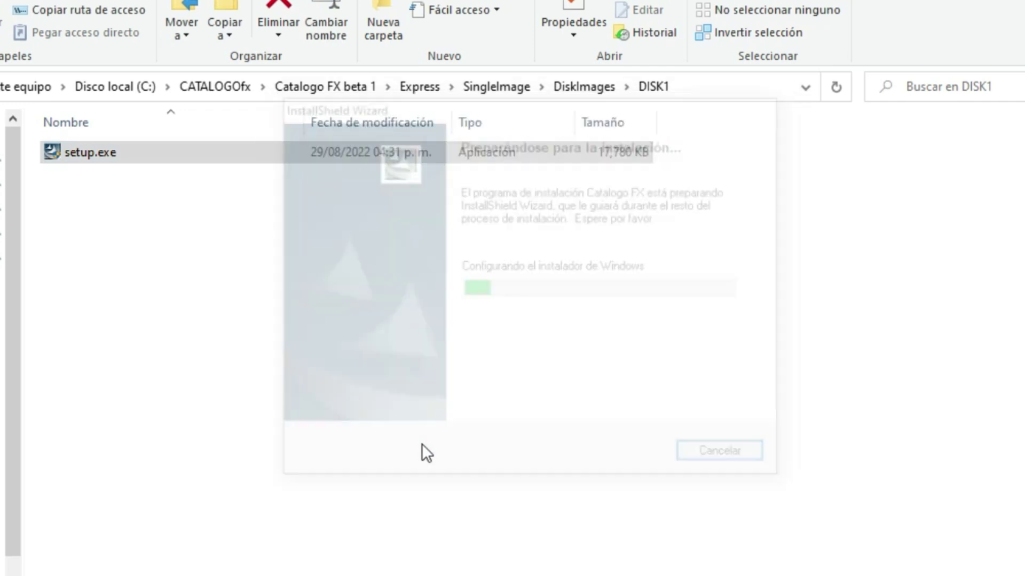
Step: Read through the licence agreement in the Catalogo FX installer and accept its terms
click(629, 466)
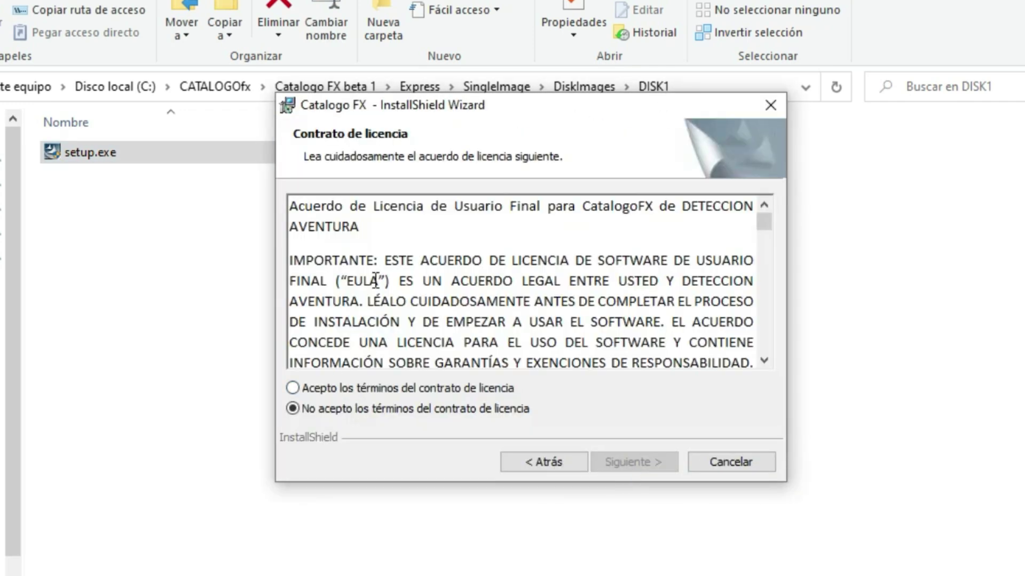
scroll(376, 280, down, 4)
scroll(314, 263, down, 15)
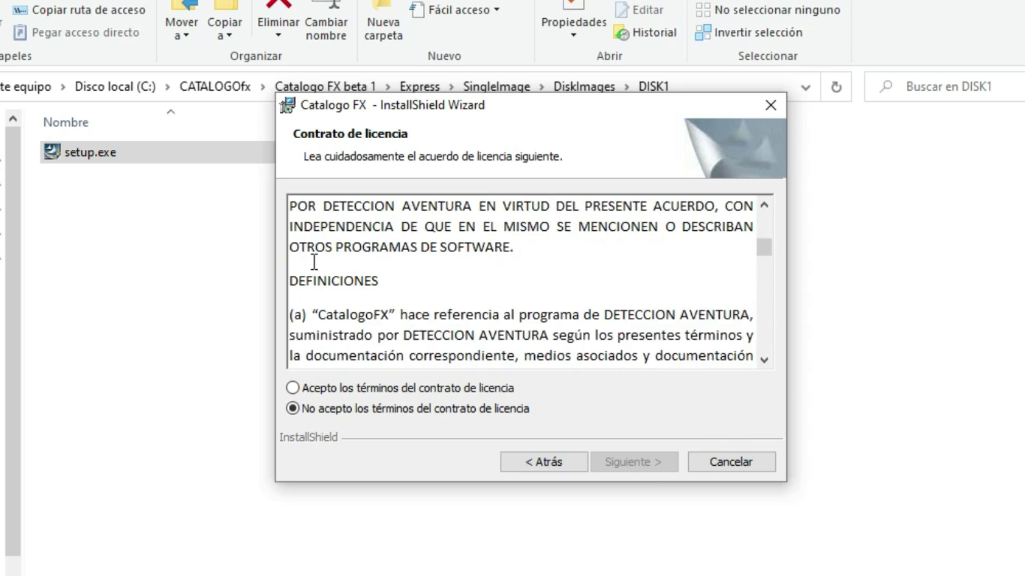
scroll(313, 262, down, 3)
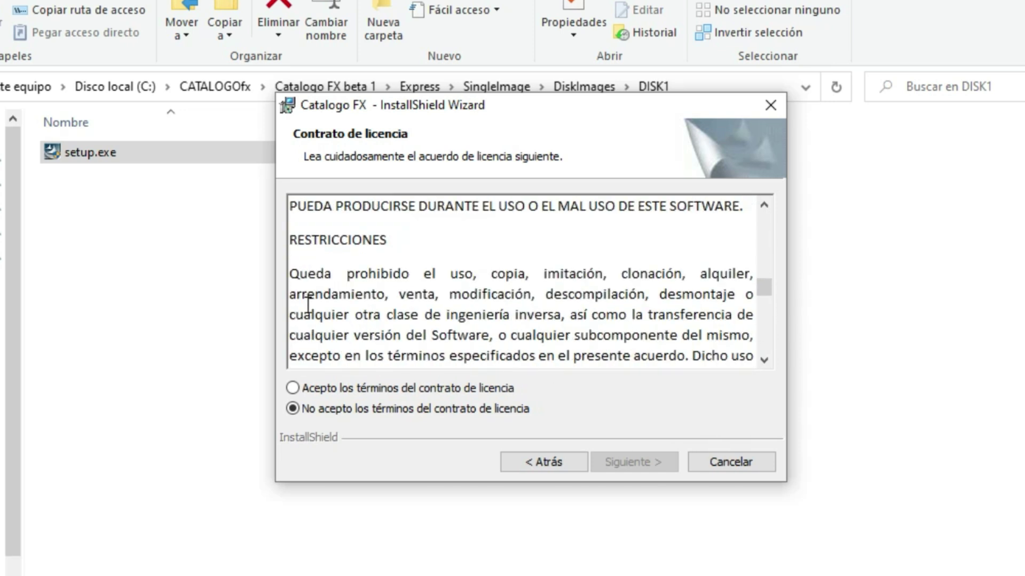
click(293, 388)
click(624, 461)
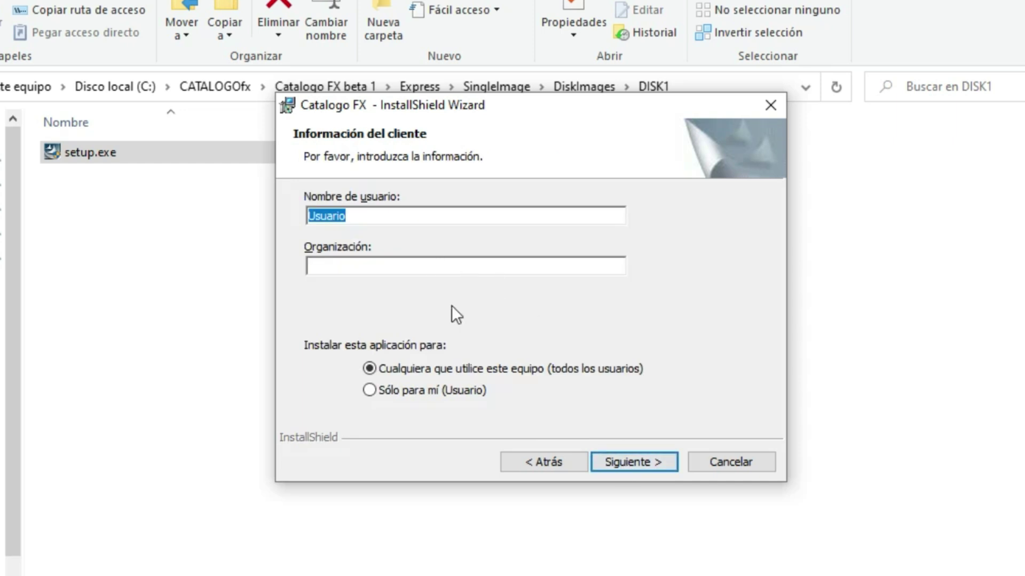
Step: Install Catalogo FX for all users of the computer in C:\CatalogoFX, keeping the default customer information
click(642, 460)
click(644, 466)
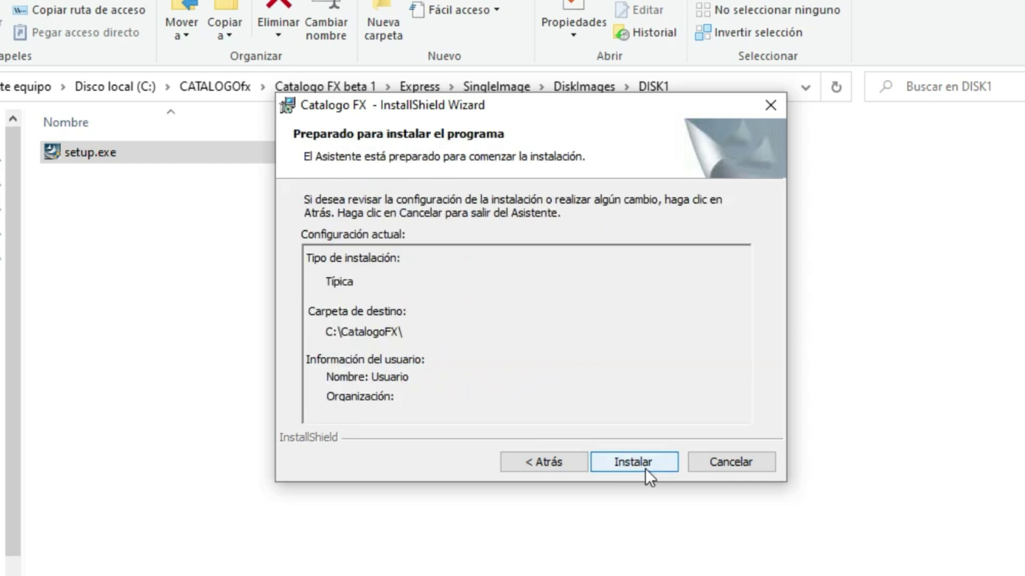
click(629, 460)
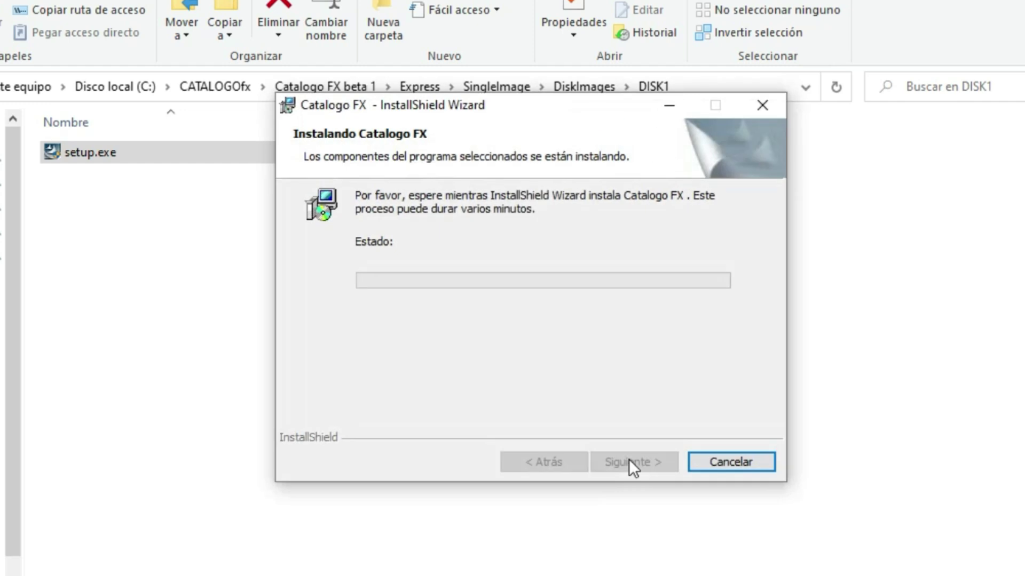
click(641, 469)
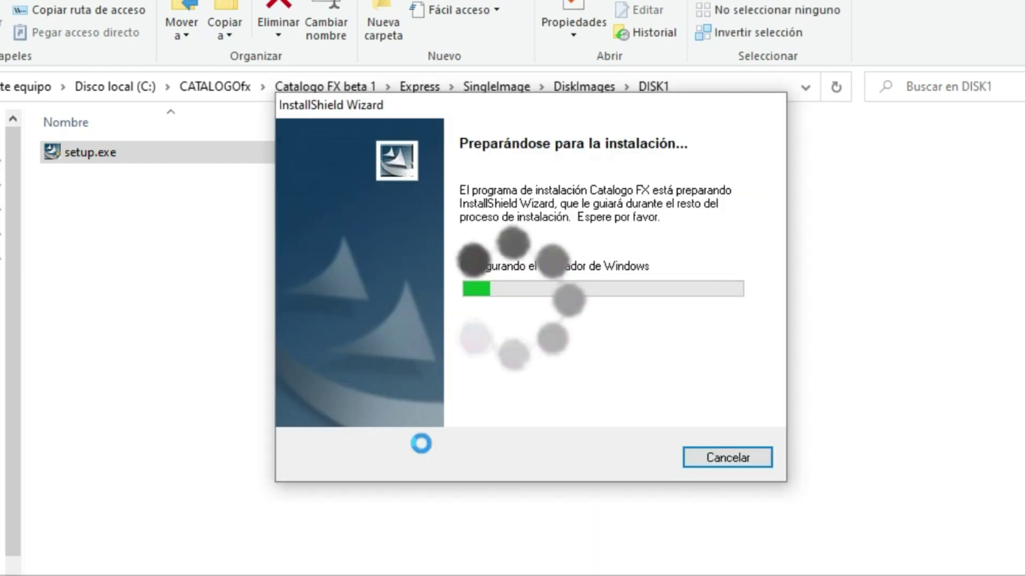
click(628, 465)
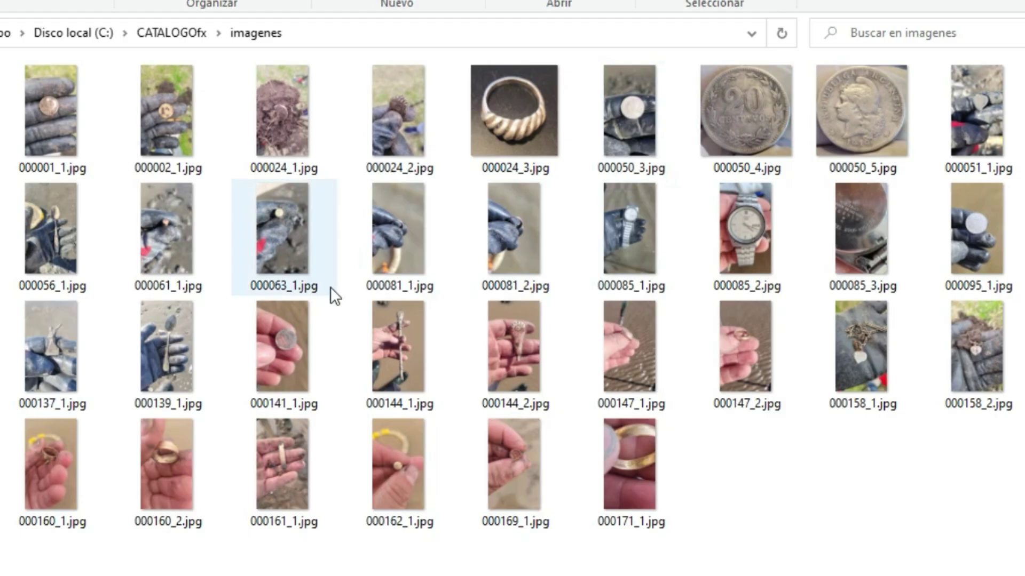
click(629, 477)
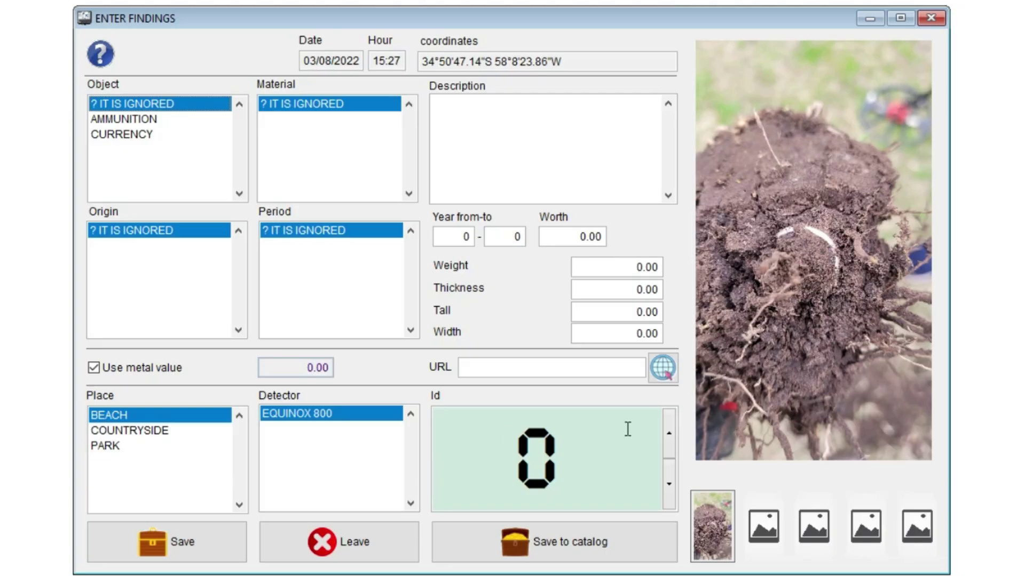
Step: View the location of the find's coordinates in Google Maps
click(726, 64)
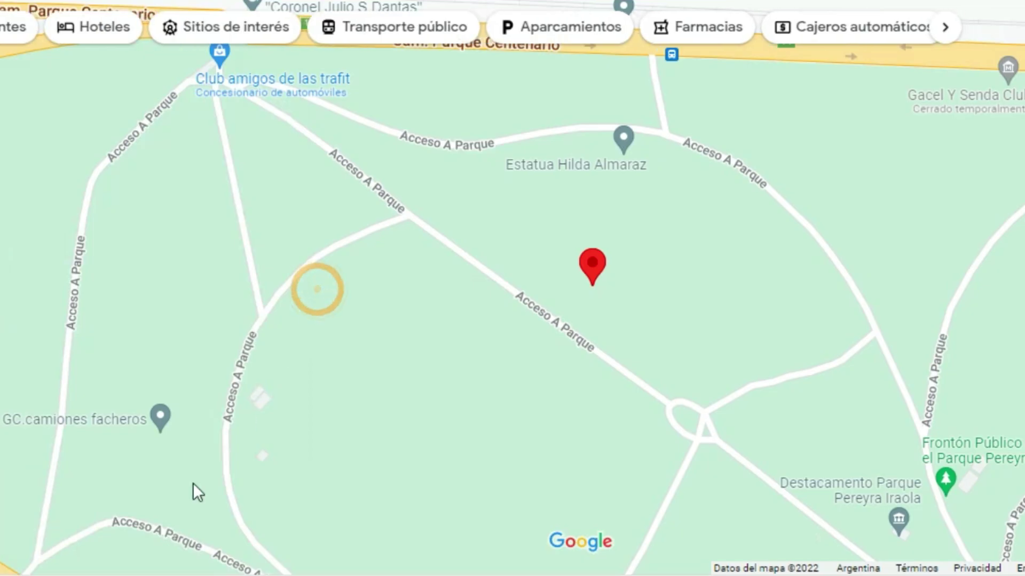
click(32, 529)
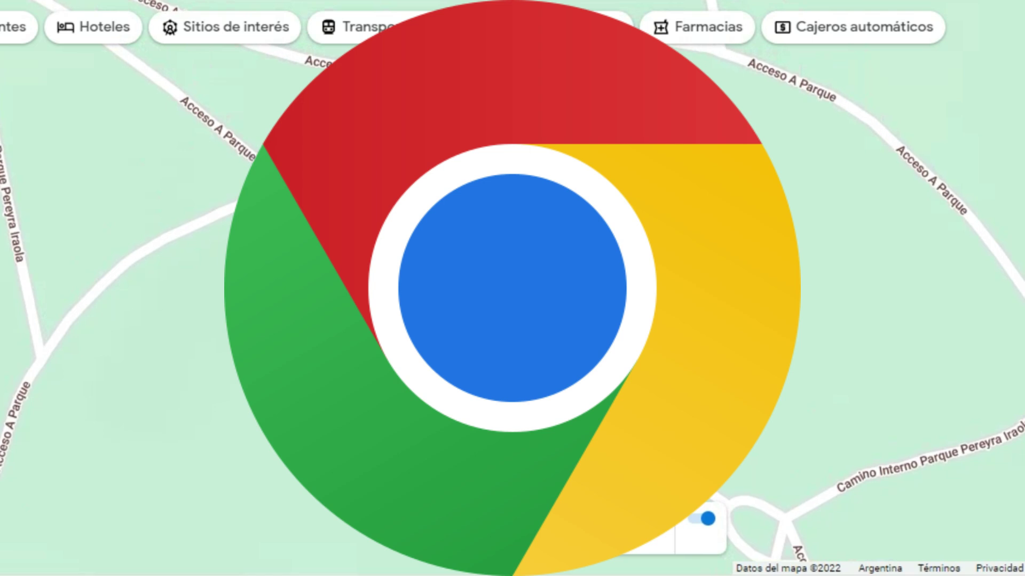
click(5, 483)
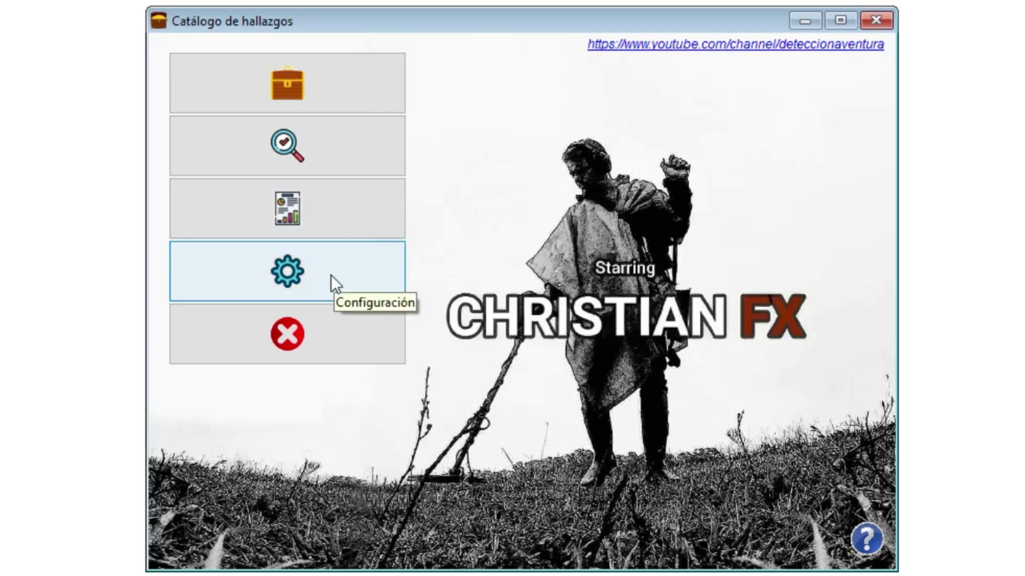
Step: Choose Español as the language and mes / día / año as the date format in the configuration
click(299, 276)
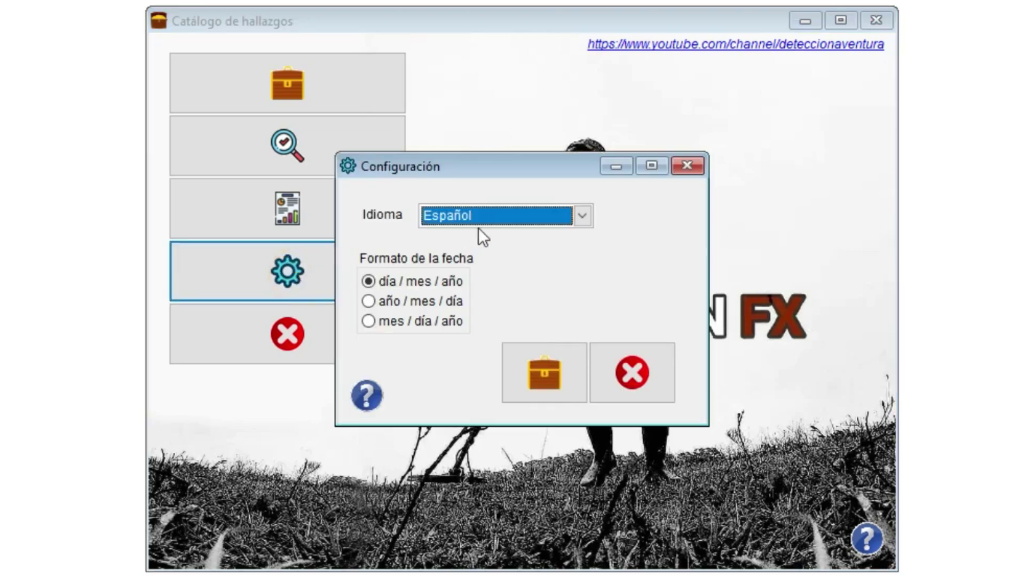
click(504, 217)
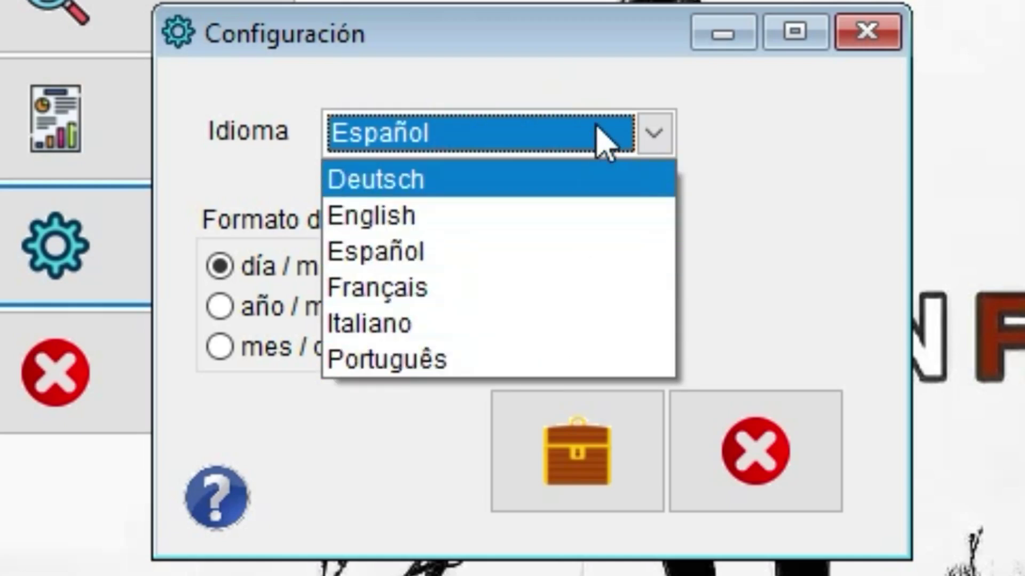
click(562, 251)
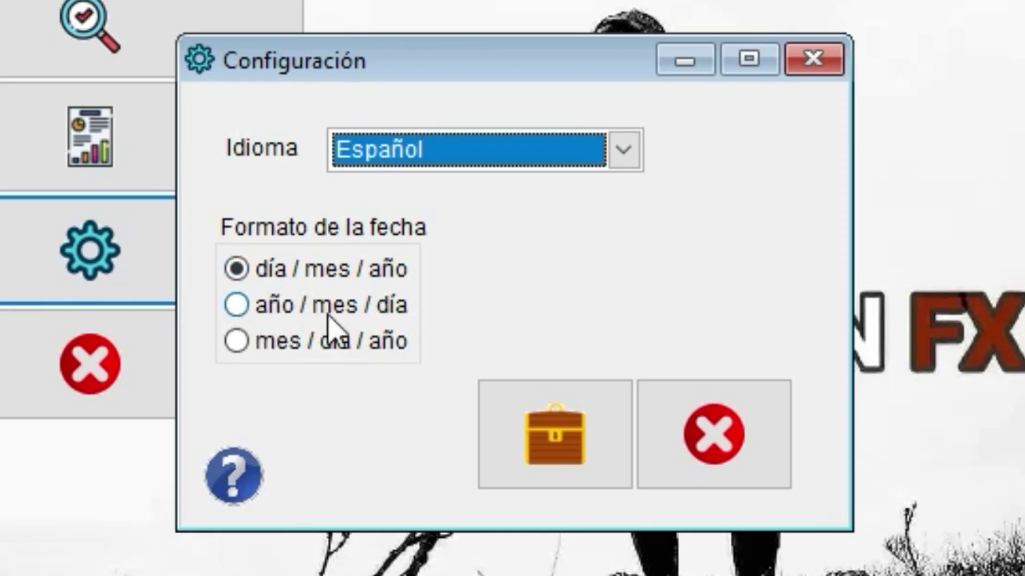
click(360, 317)
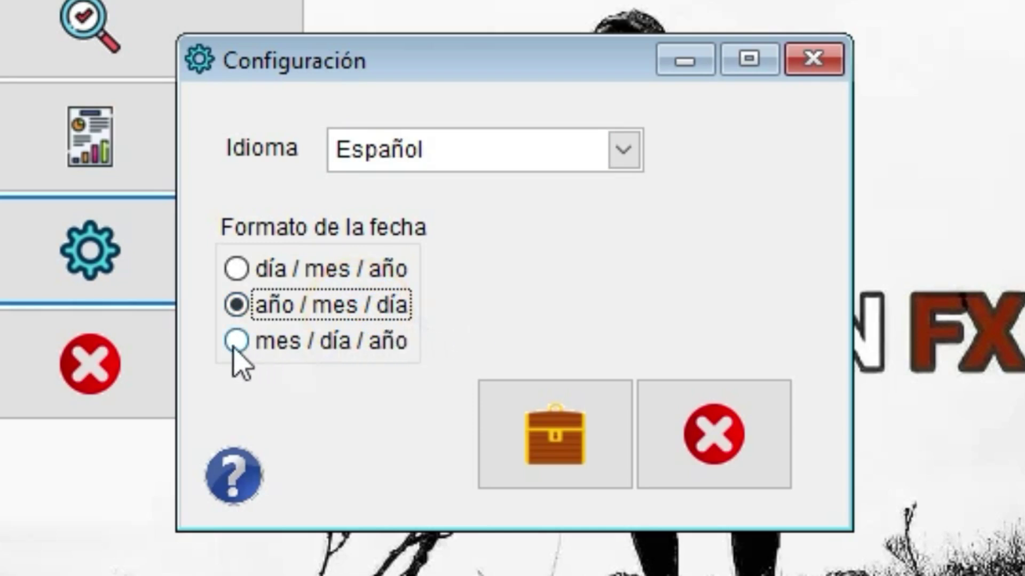
click(293, 349)
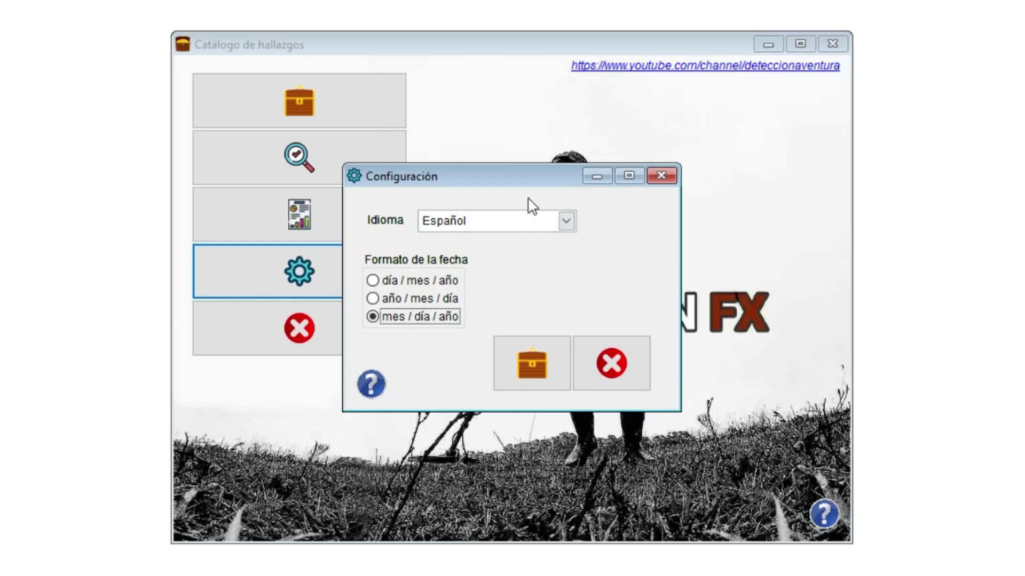
Step: Change the interface language to English and save the configuration
click(539, 131)
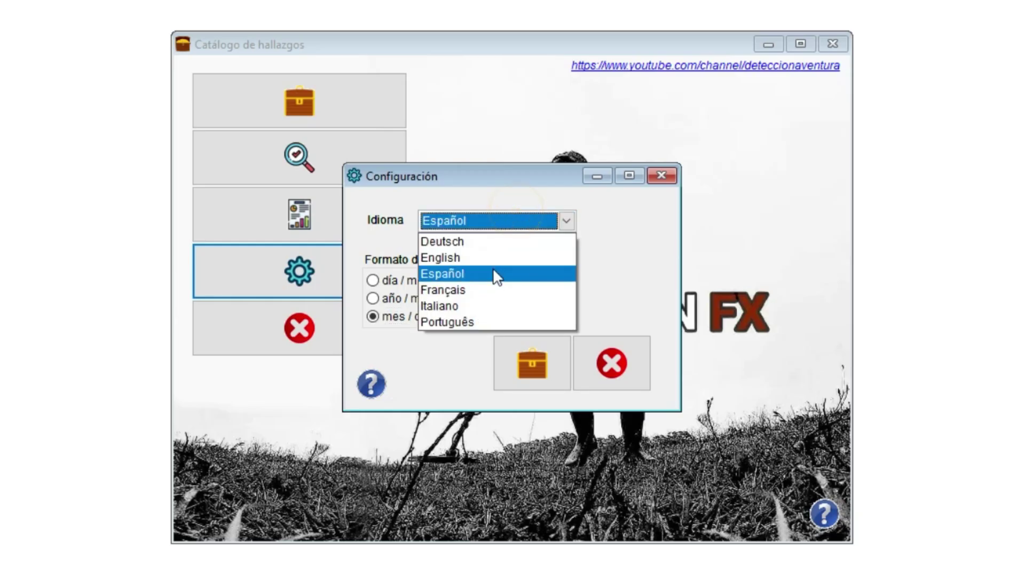
click(501, 257)
click(542, 373)
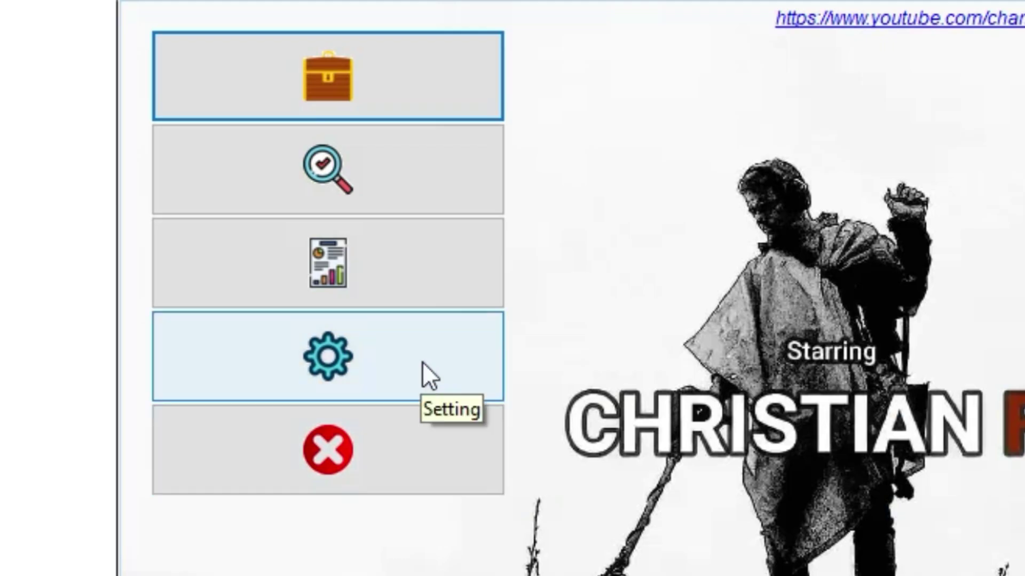
Step: Reopen the settings, set the interface language back to Español, and save
click(515, 510)
click(634, 275)
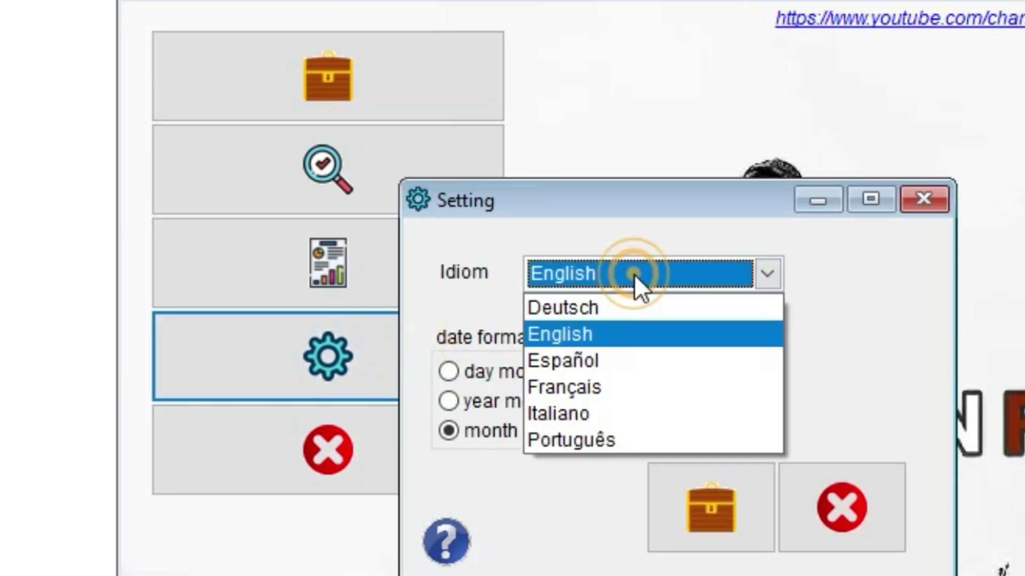
click(596, 353)
click(689, 528)
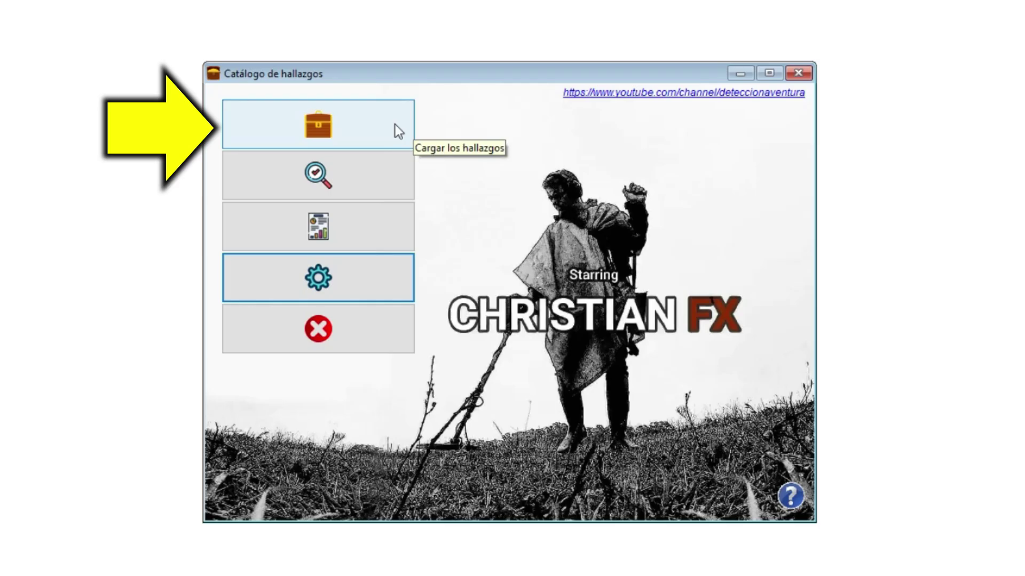
Step: Switch to the photo folder in File Explorer and examine the detailed metadata of 20220803_152808.jpg
click(468, 83)
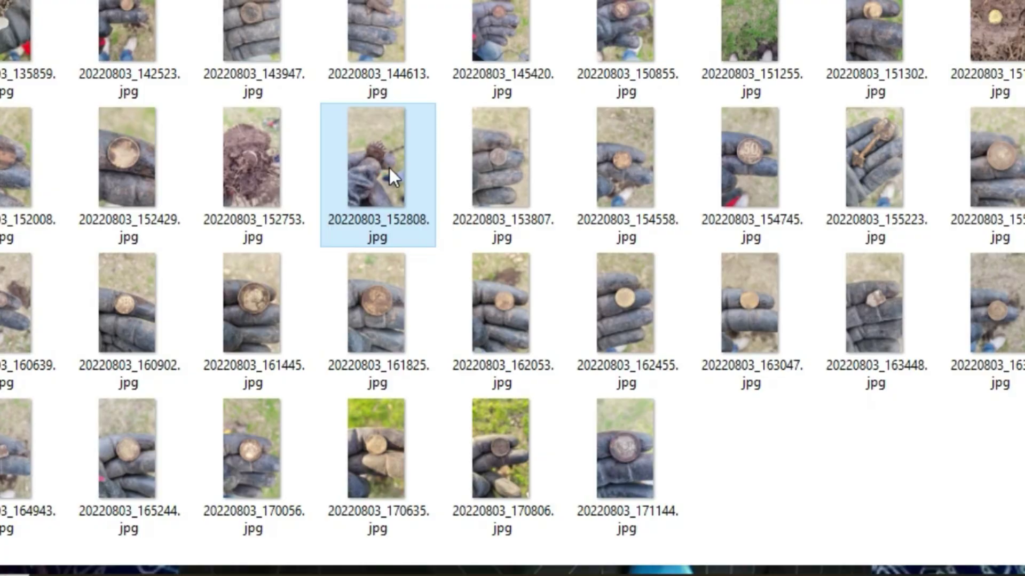
right_click(394, 176)
click(443, 555)
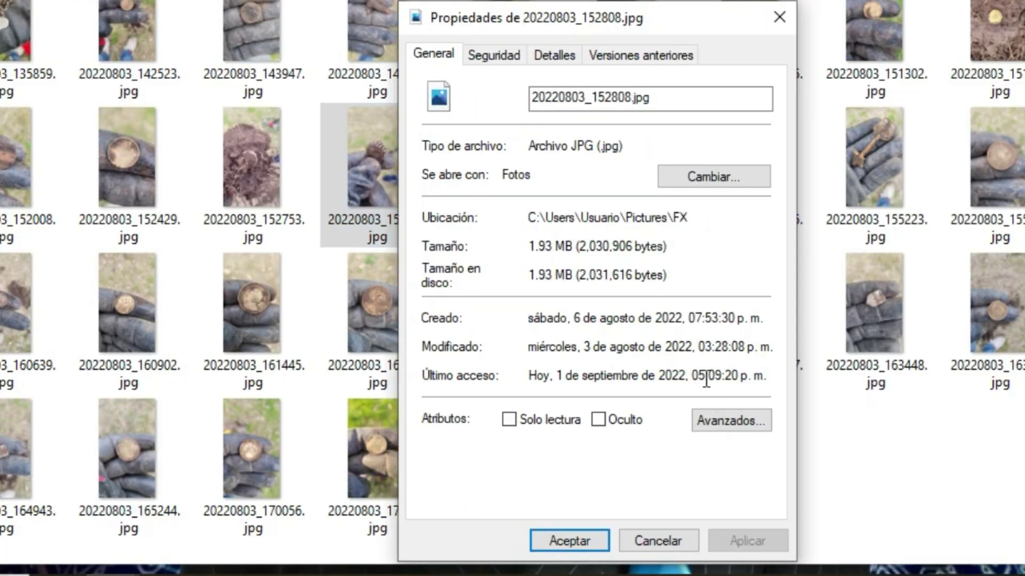
click(533, 54)
scroll(571, 215, down, 15)
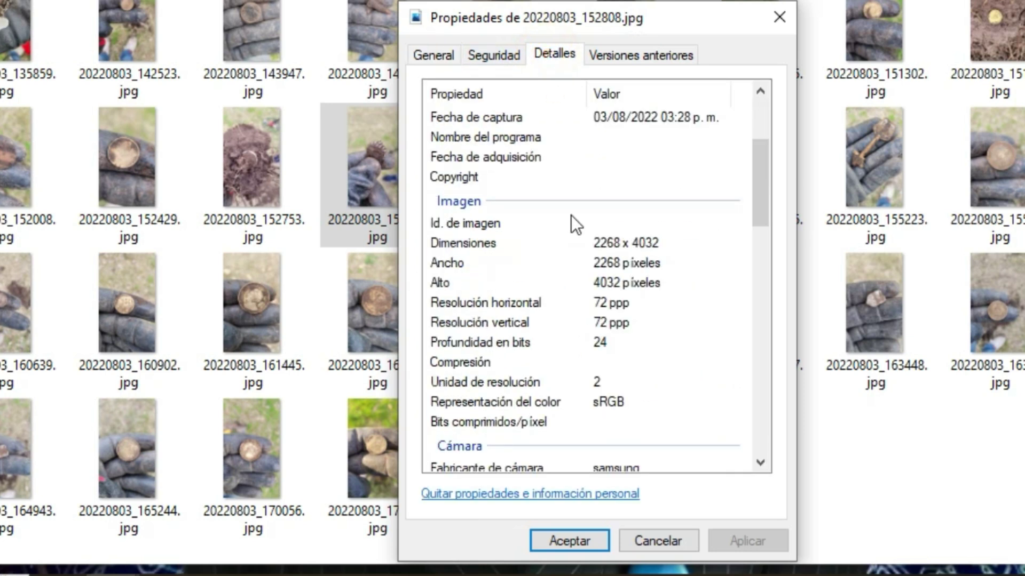
scroll(574, 242, down, 7)
click(634, 180)
click(635, 196)
Step: Paste the copied items into the "cargar busqueda" folder in Imágenes
click(444, 179)
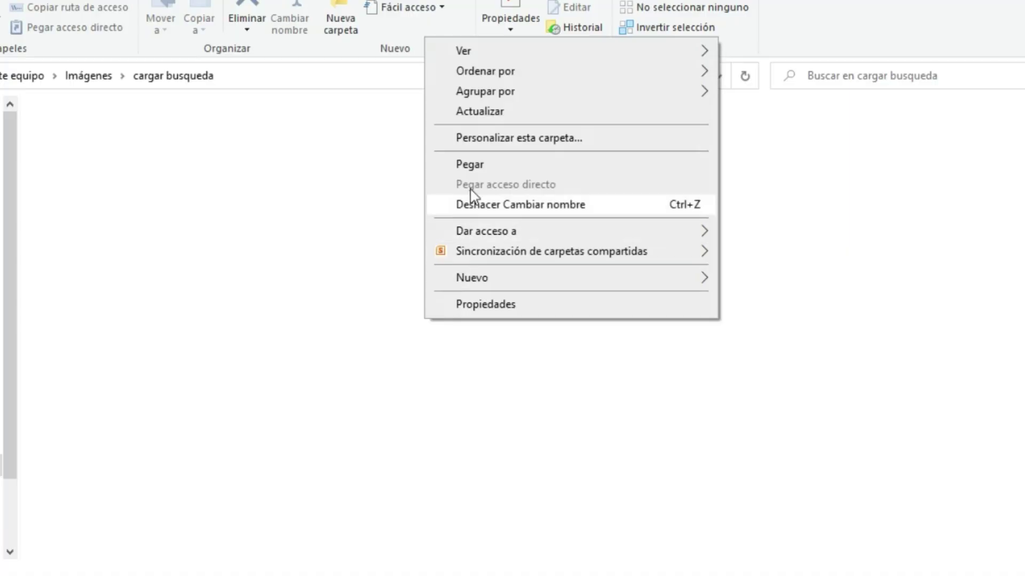
click(475, 168)
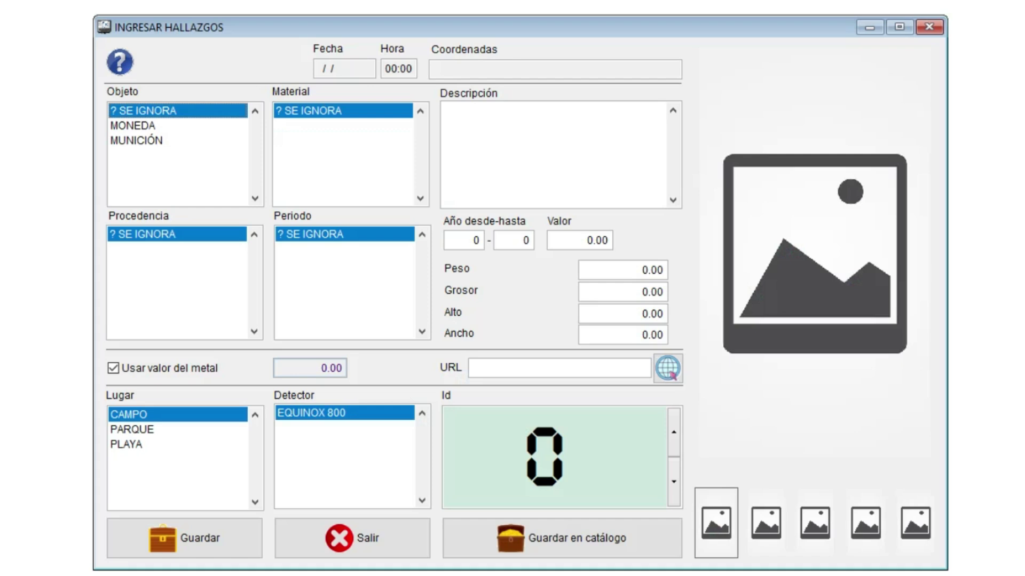
Step: Load the soil clod photo, whose name starts with 20220803_15275, into the first image slot
click(828, 249)
scroll(704, 258, down, 4)
double_click(504, 319)
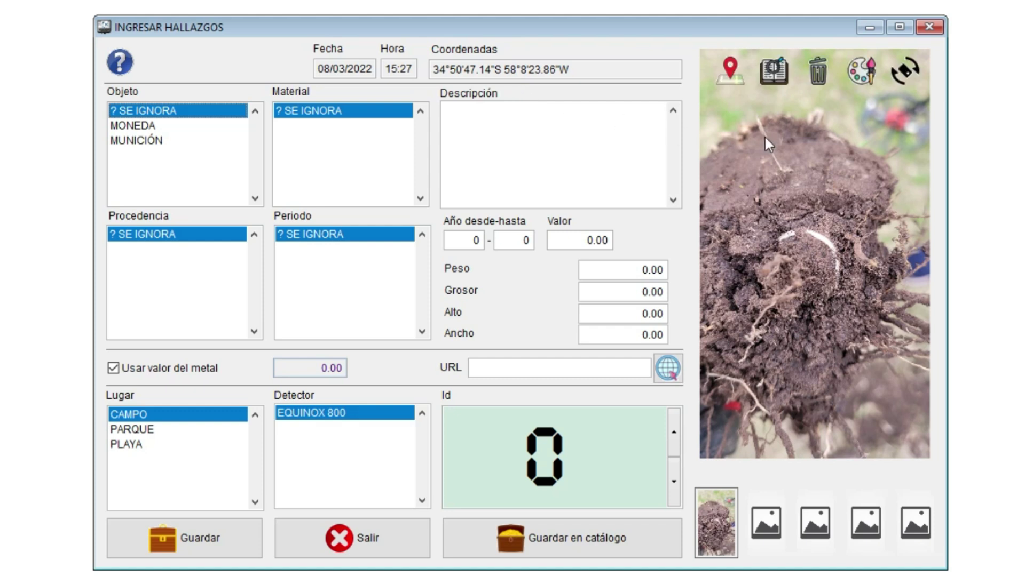
Step: Show the loaded photo's find location in Google Maps and switch the map to satellite view
mouse_move(764, 136)
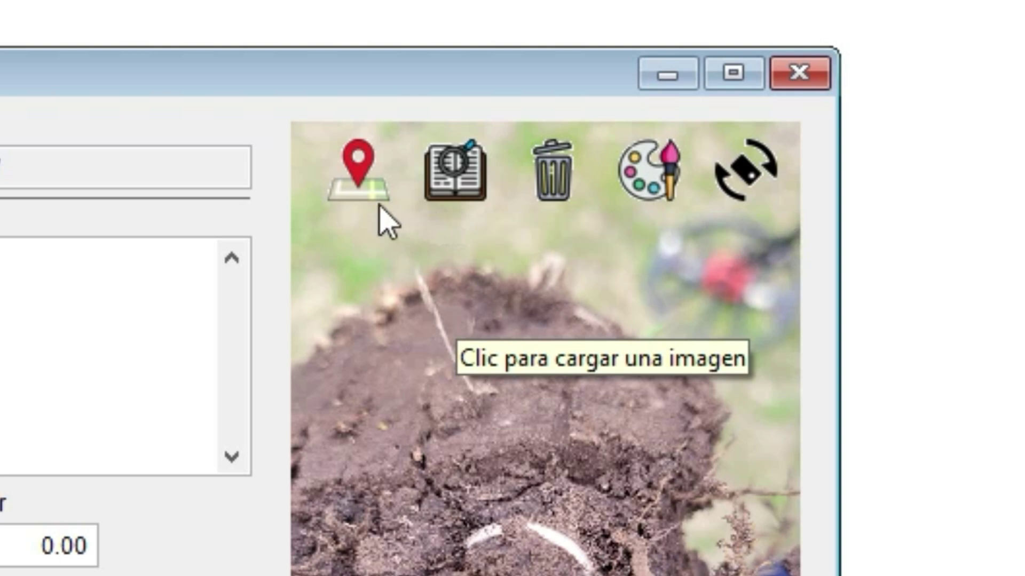
click(363, 181)
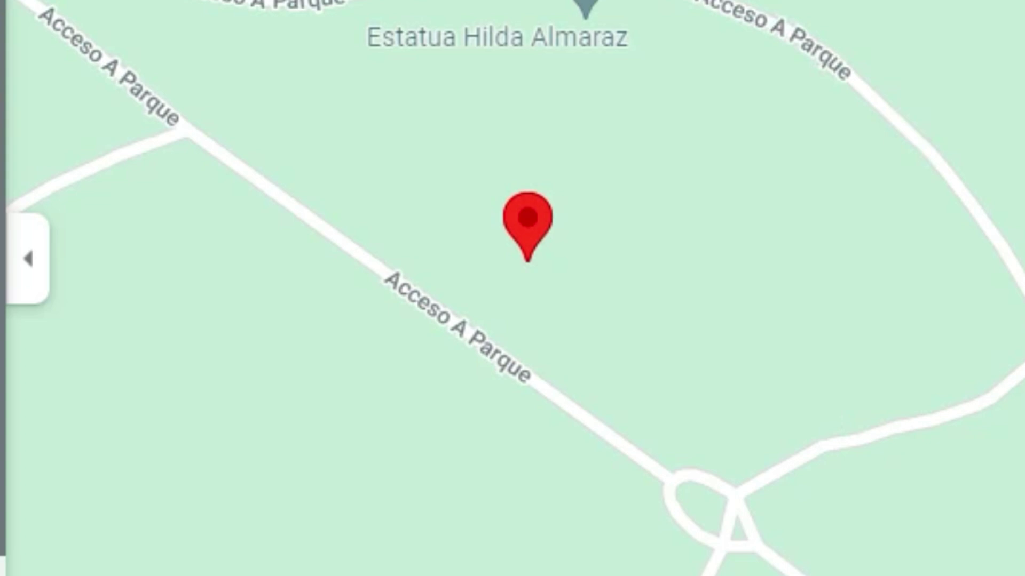
scroll(603, 323, up, 2)
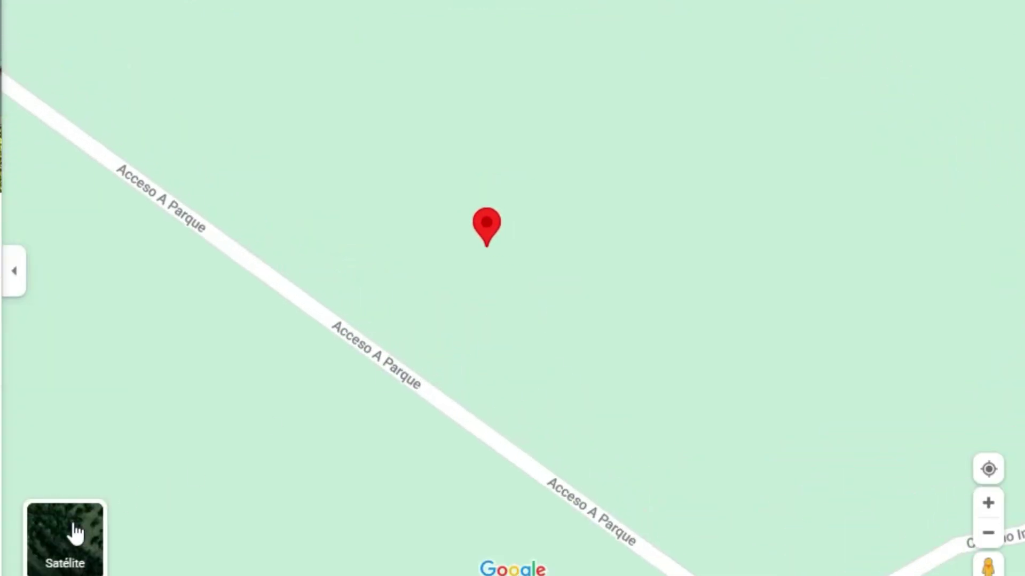
click(75, 533)
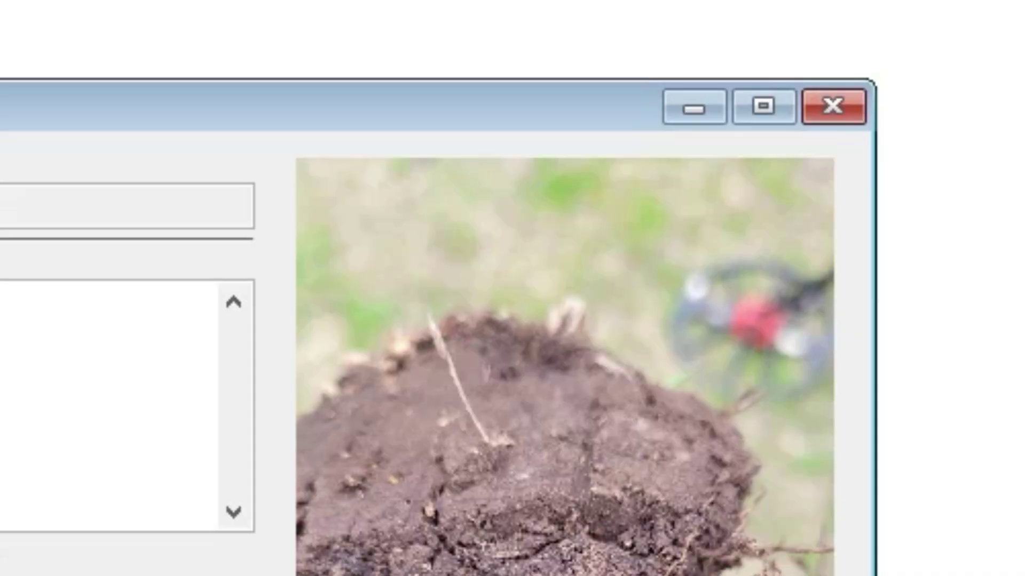
Step: Delete the photo from the first image slot together with its coordinates
mouse_move(522, 286)
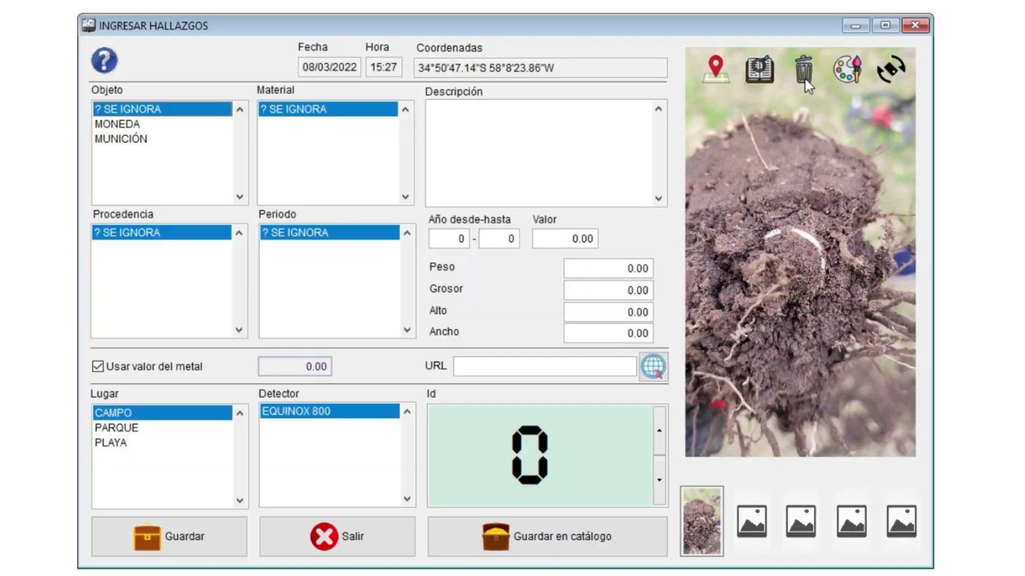
click(576, 233)
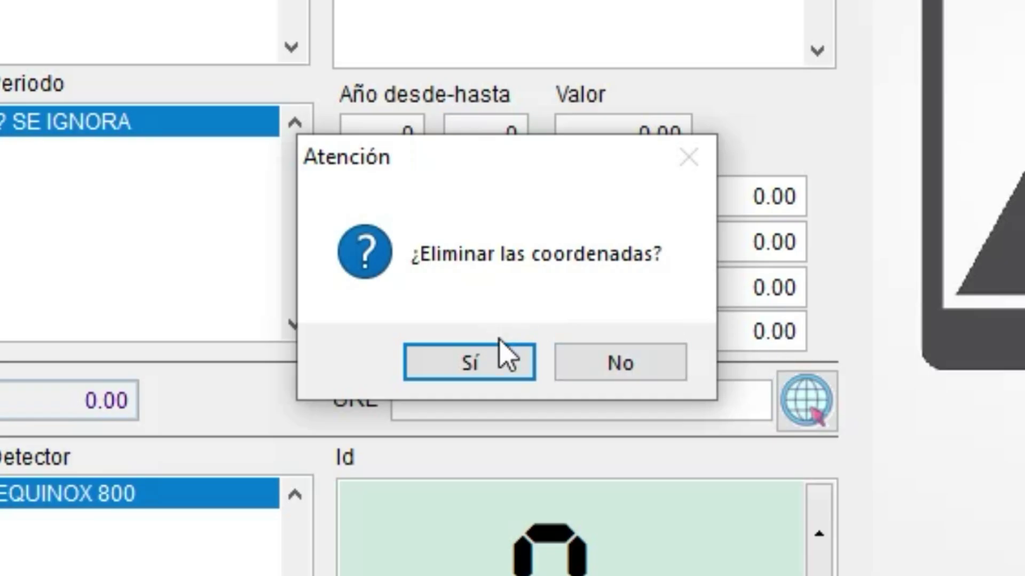
click(444, 352)
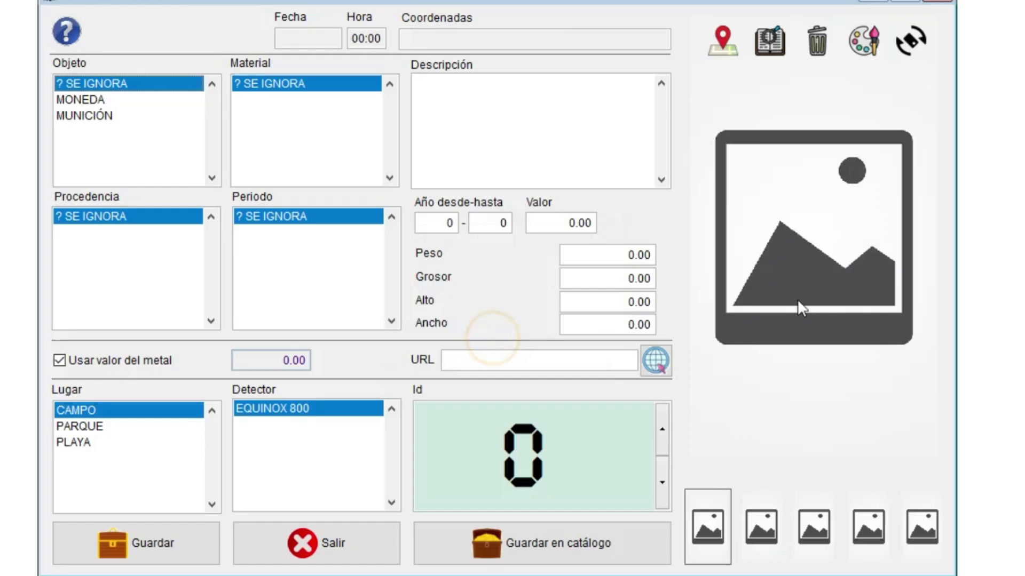
Step: Load the soil clod photo, whose name starts with 20220803_15275, from the cargar busqueda folder into the empty first slot
click(843, 289)
scroll(567, 211, down, 3)
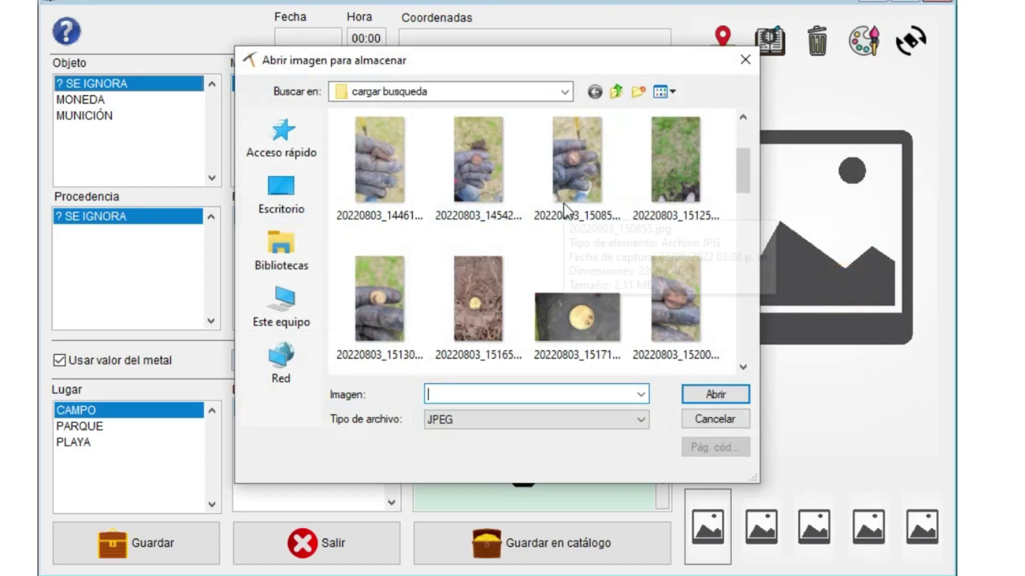
scroll(521, 267, down, 3)
double_click(515, 294)
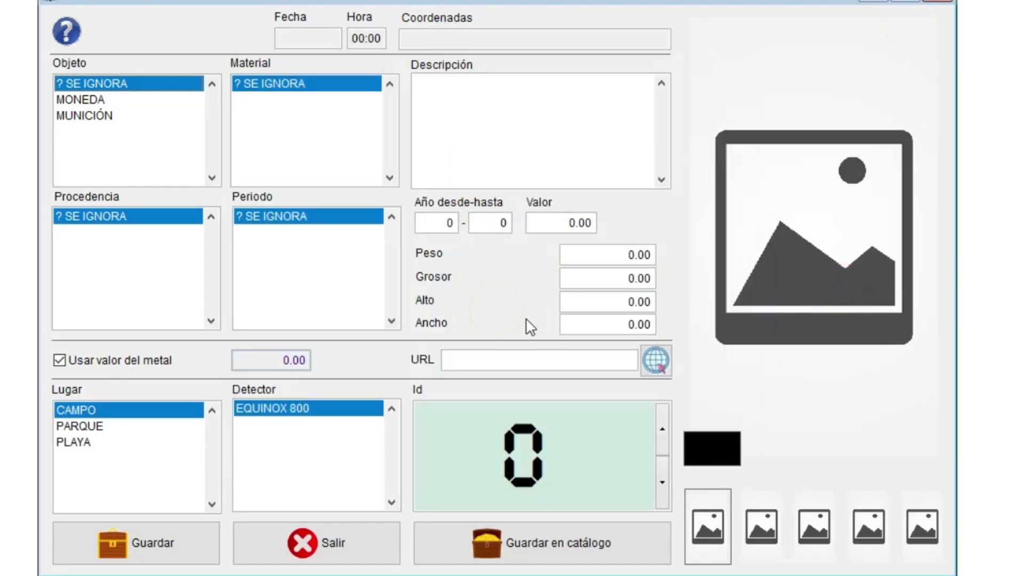
Step: Open the loaded photo for image editing, examine the white-rimmed object in the soil up close, and close the image
mouse_move(830, 56)
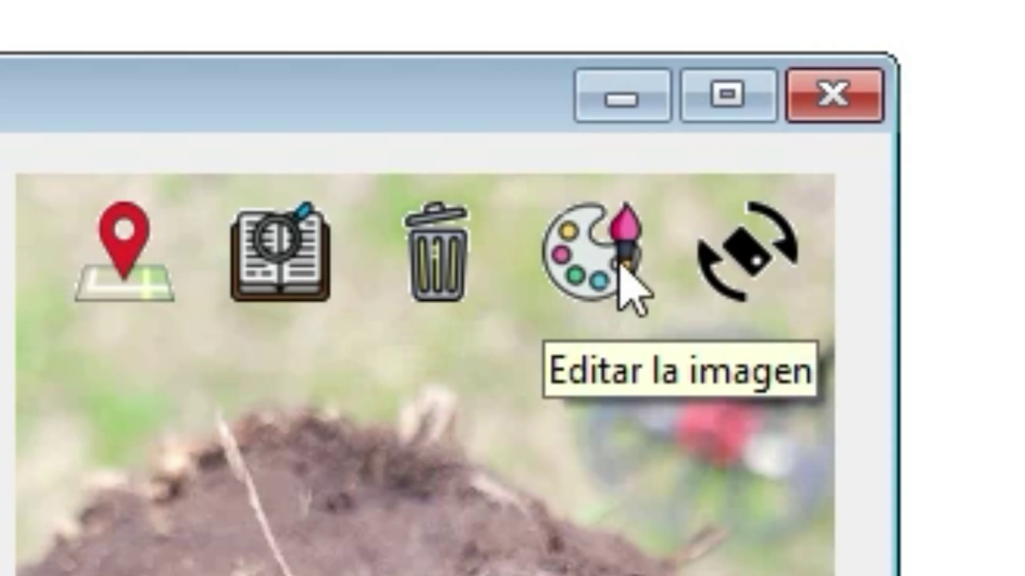
click(620, 266)
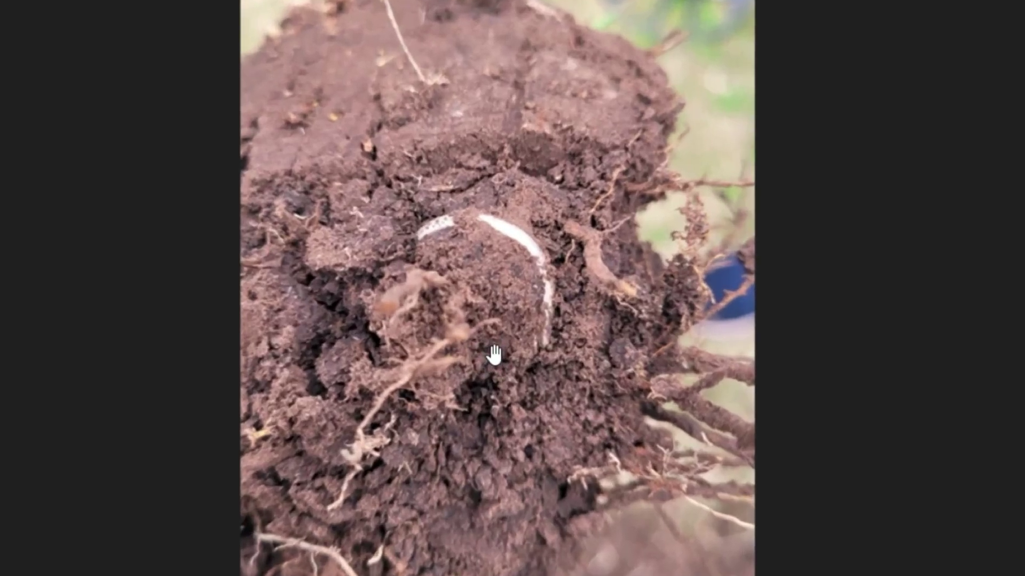
scroll(495, 355, up, 5)
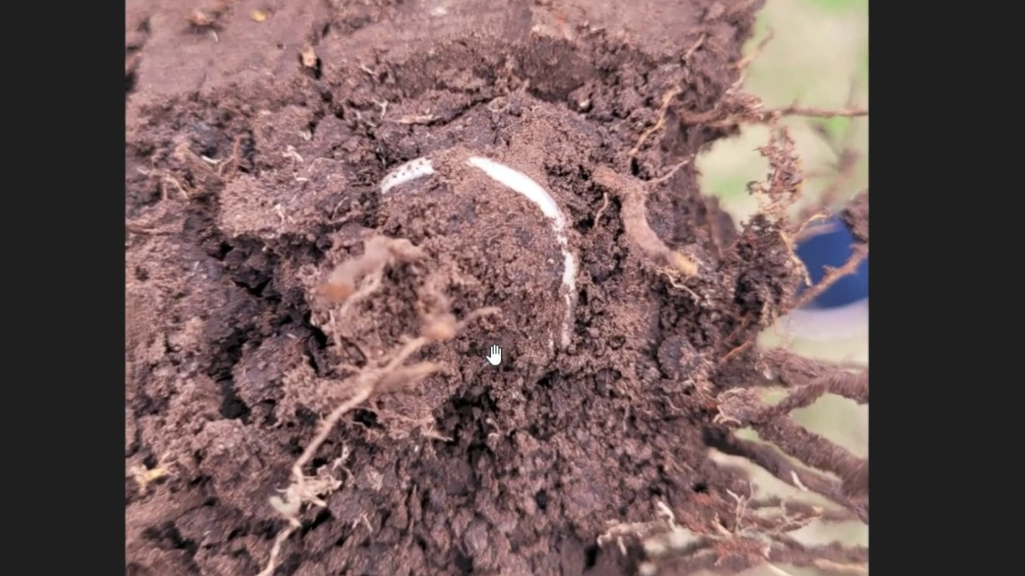
scroll(494, 355, up, 3)
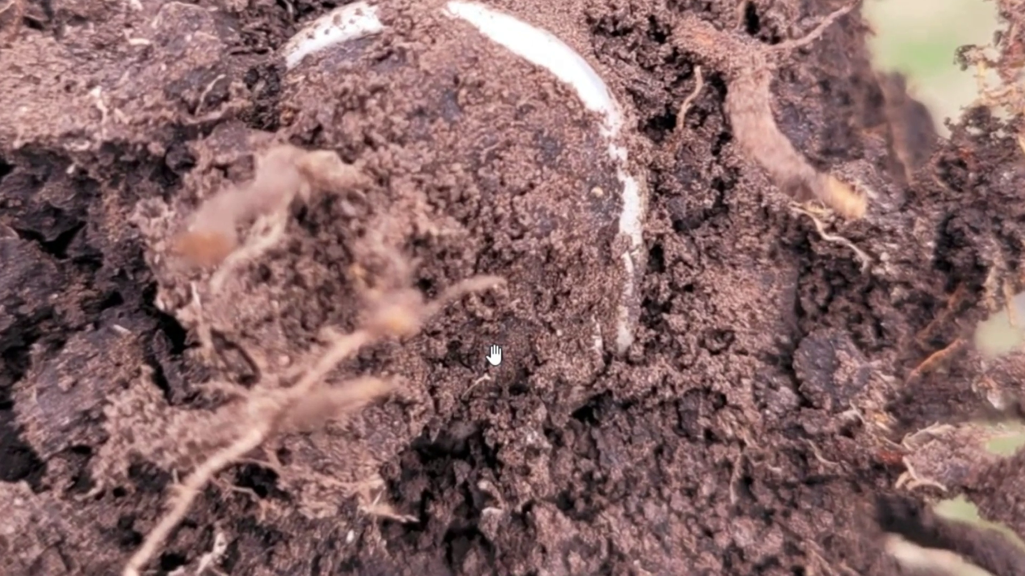
drag(545, 256, 546, 375)
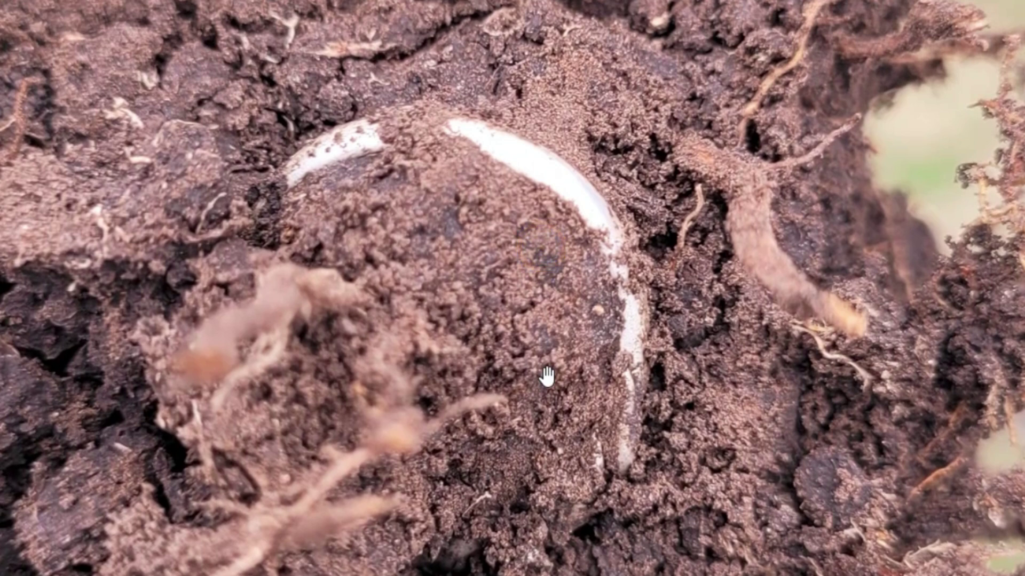
scroll(546, 376, up, 2)
scroll(546, 376, down, 4)
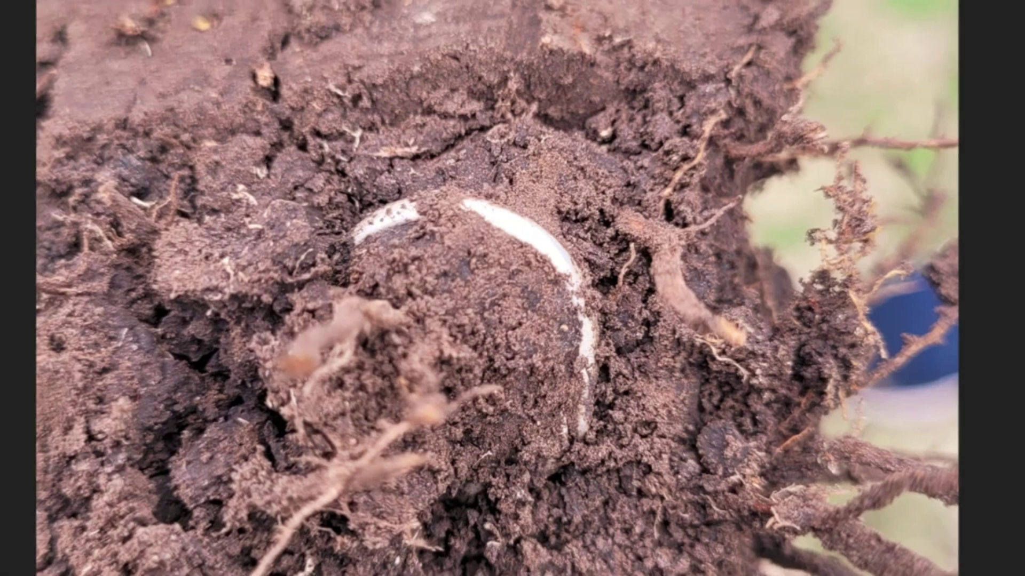
key(Escape)
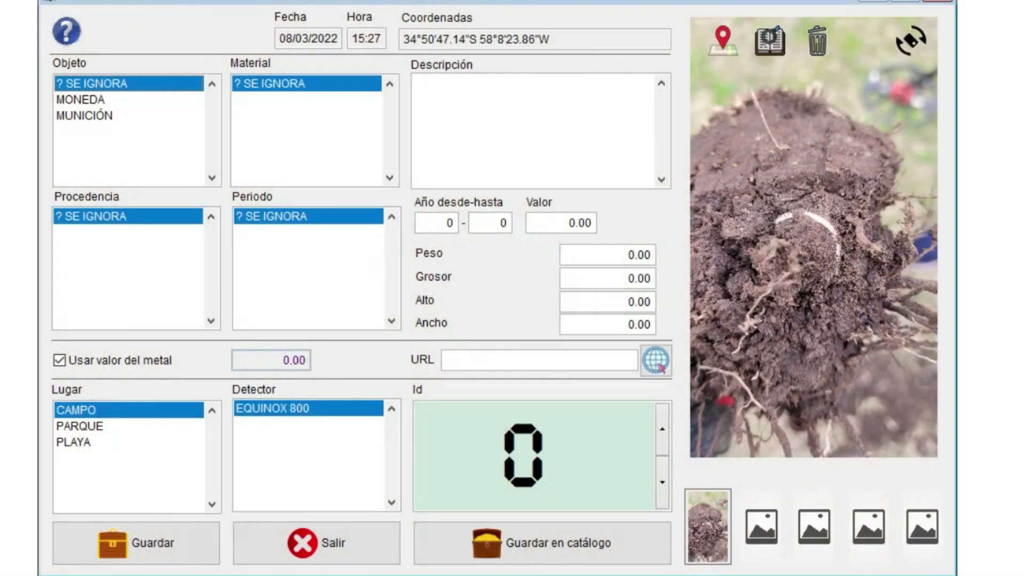
Step: Rotate the soil clod photo through a full turn in four quarter-turn steps
mouse_move(890, 140)
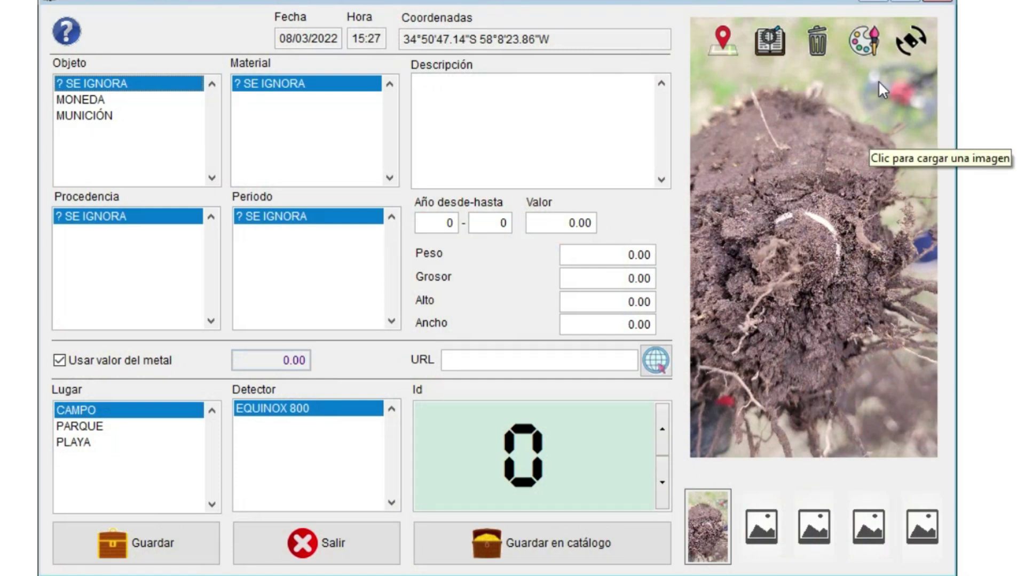
click(907, 43)
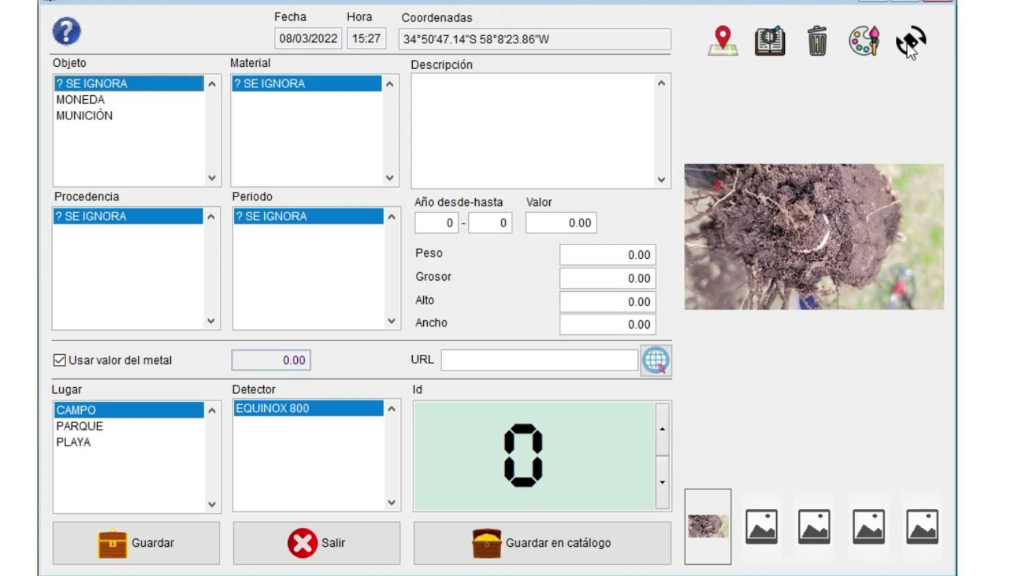
click(909, 50)
click(909, 49)
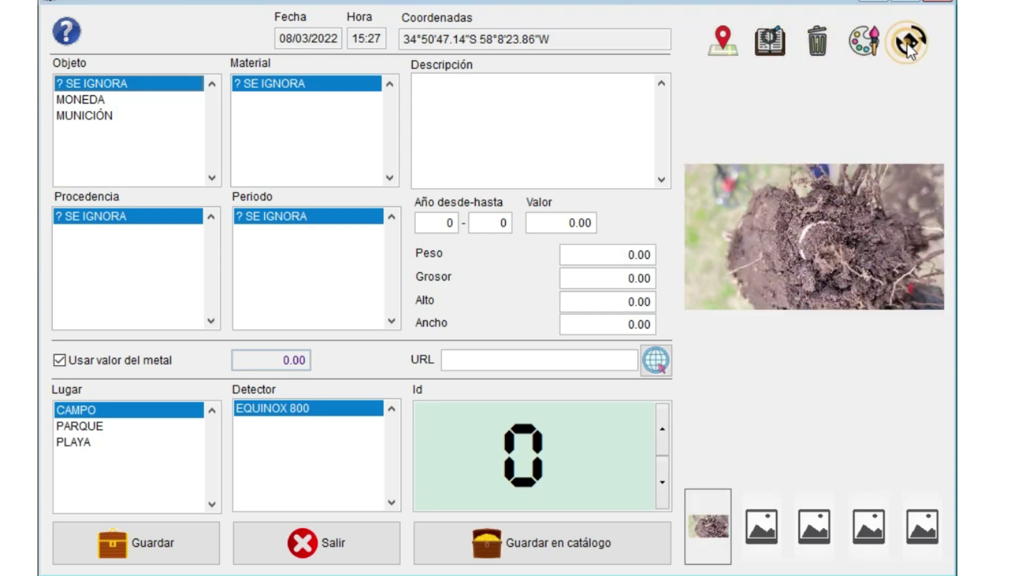
click(909, 49)
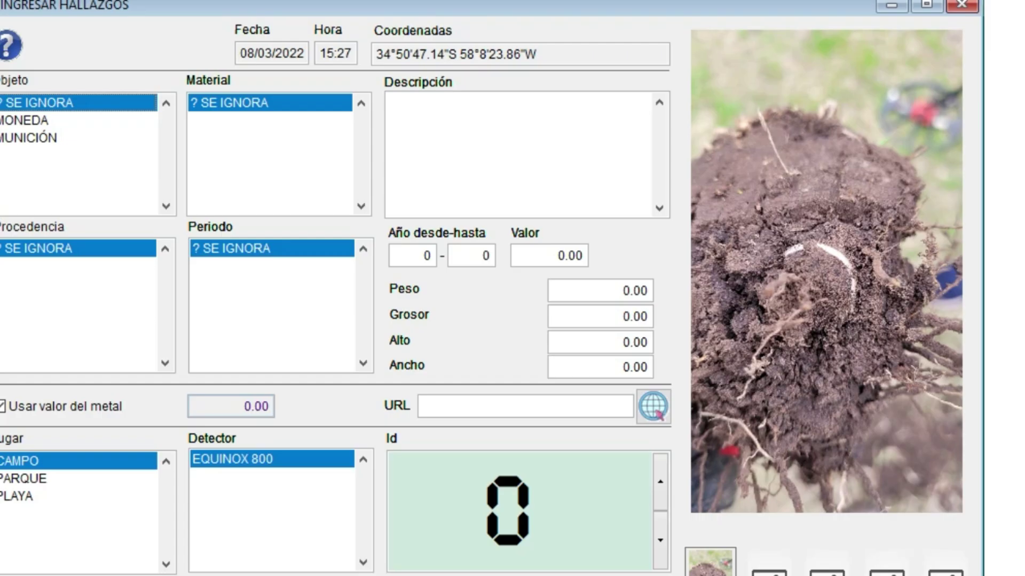
Step: Load the gloved-hand photo, whose name starts with 20220803_15280, into the second image slot and rotate it upright
click(769, 572)
scroll(560, 304, down, 2)
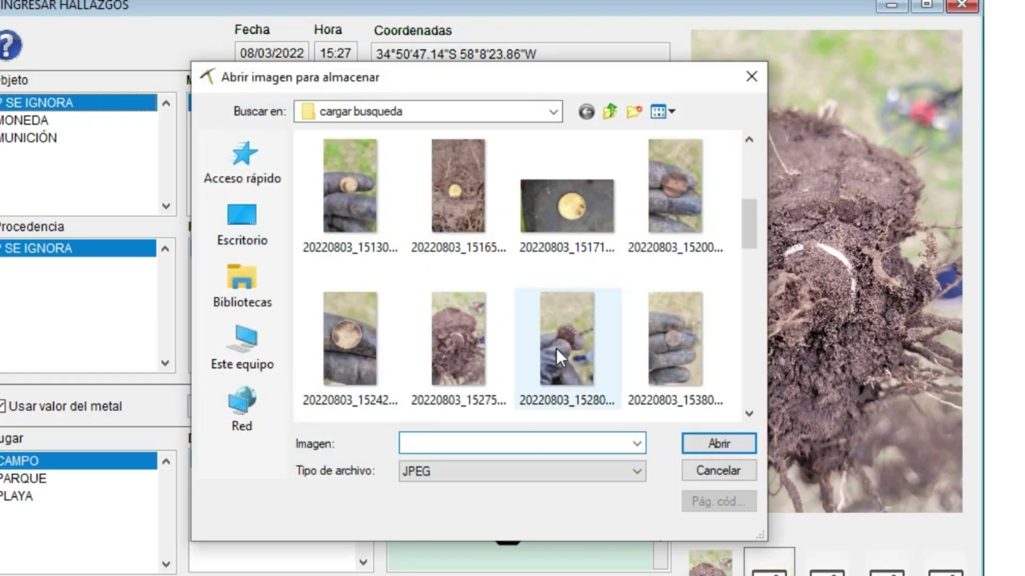
double_click(556, 348)
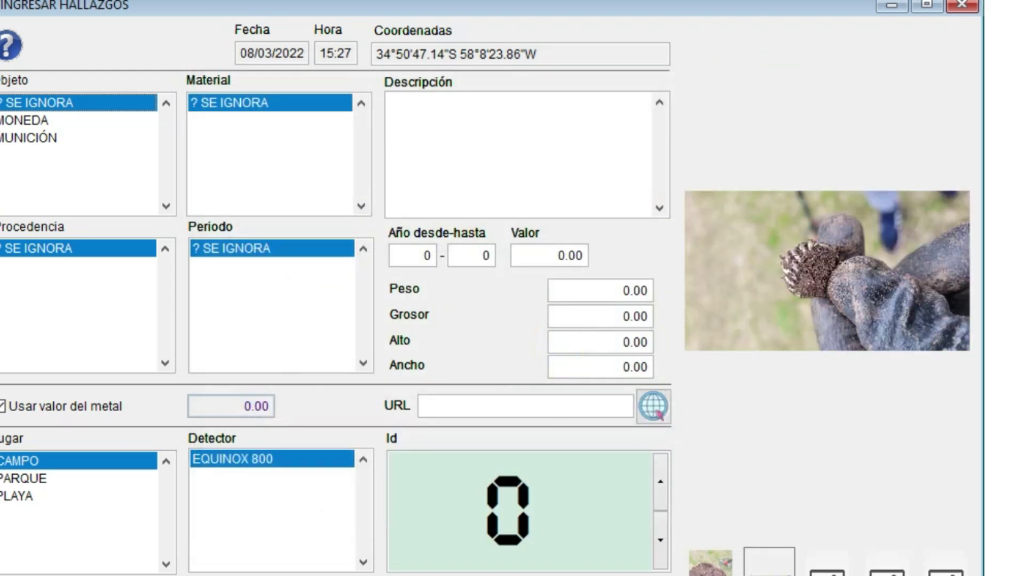
click(943, 53)
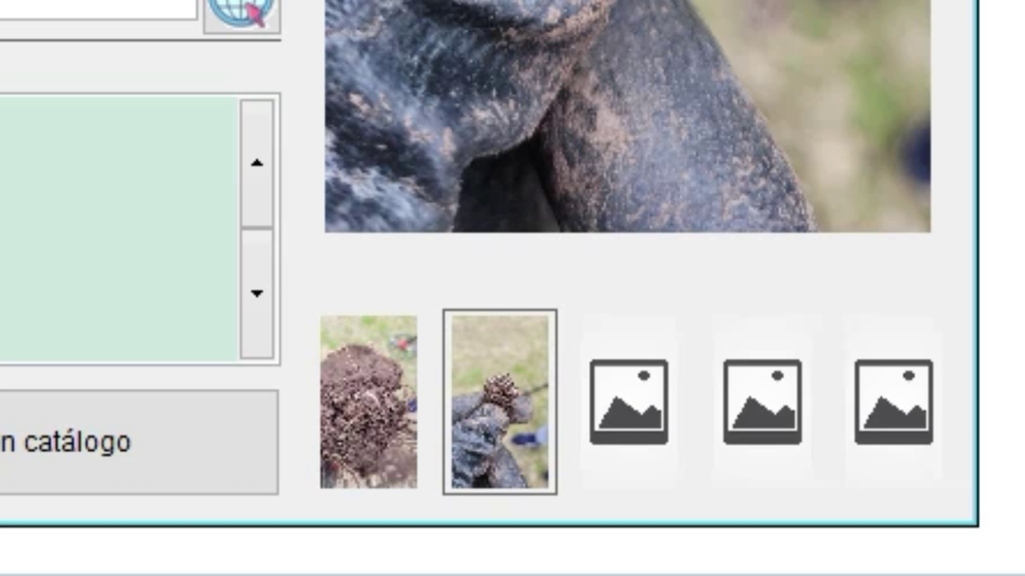
Step: Switch to File Explorer and open the imagenes folder inside CATALOGOfx
click(10, 443)
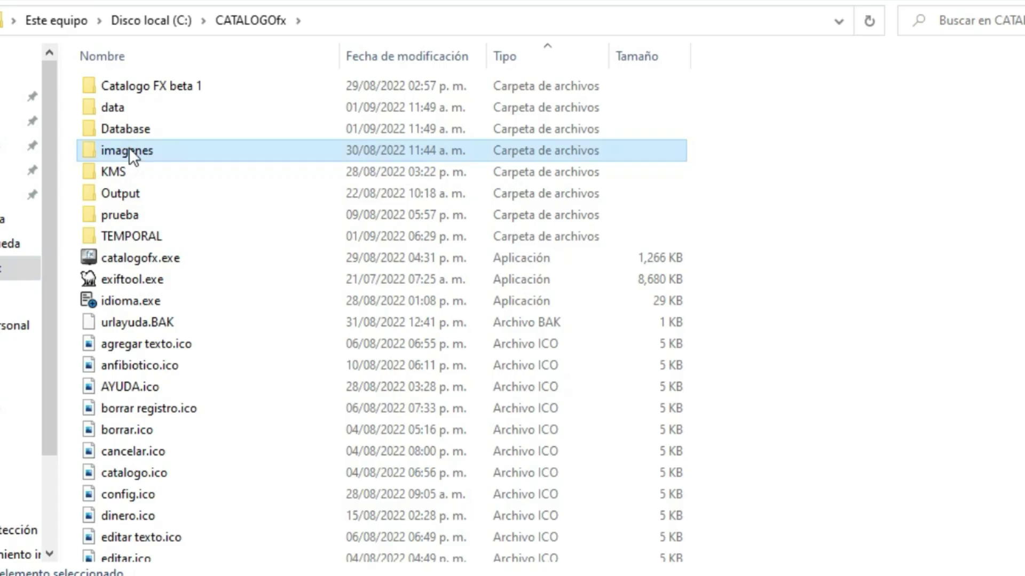
double_click(129, 147)
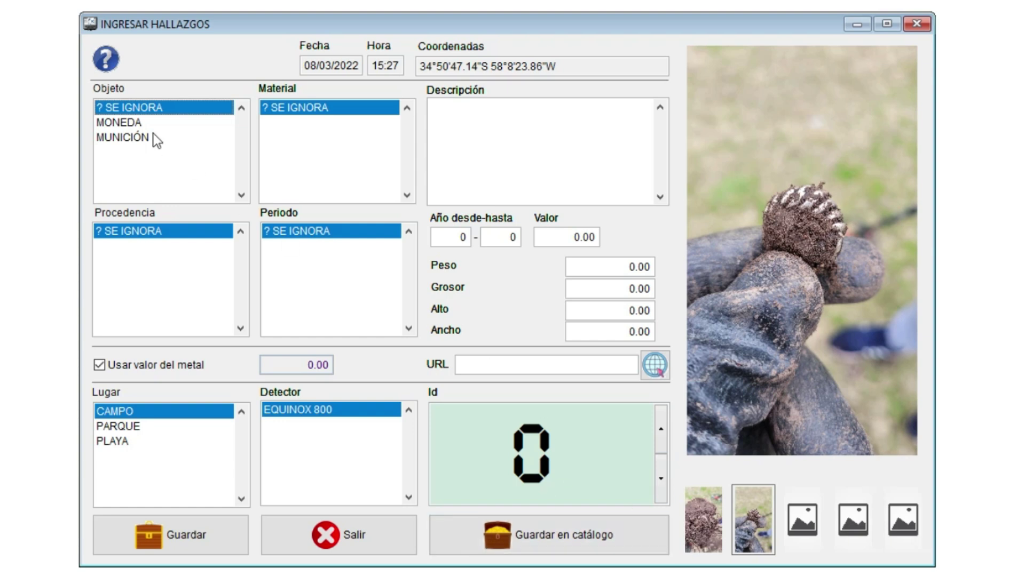
Step: Set the object type to MONEDA and return it to ? SE IGNORA
click(132, 123)
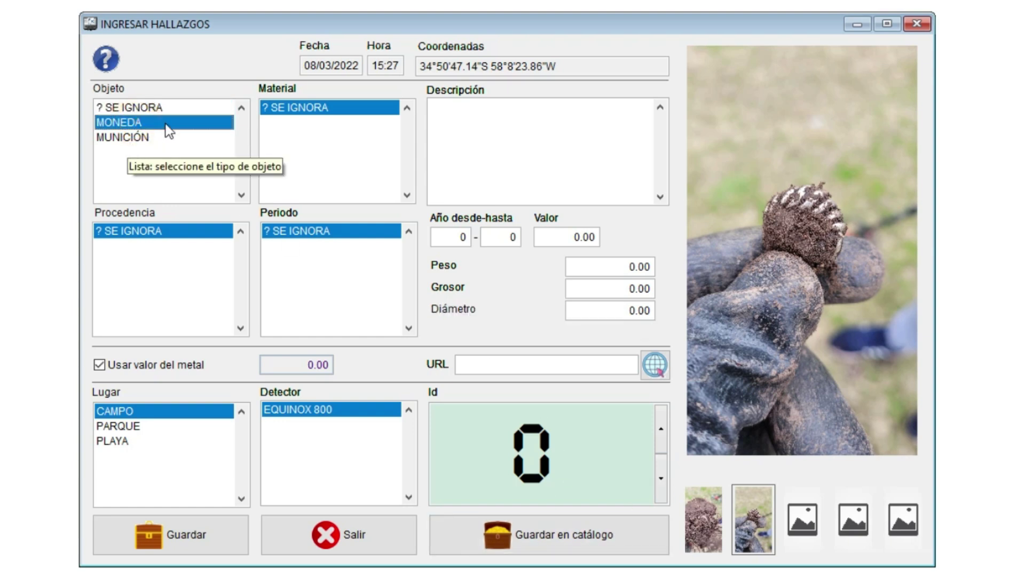
click(161, 113)
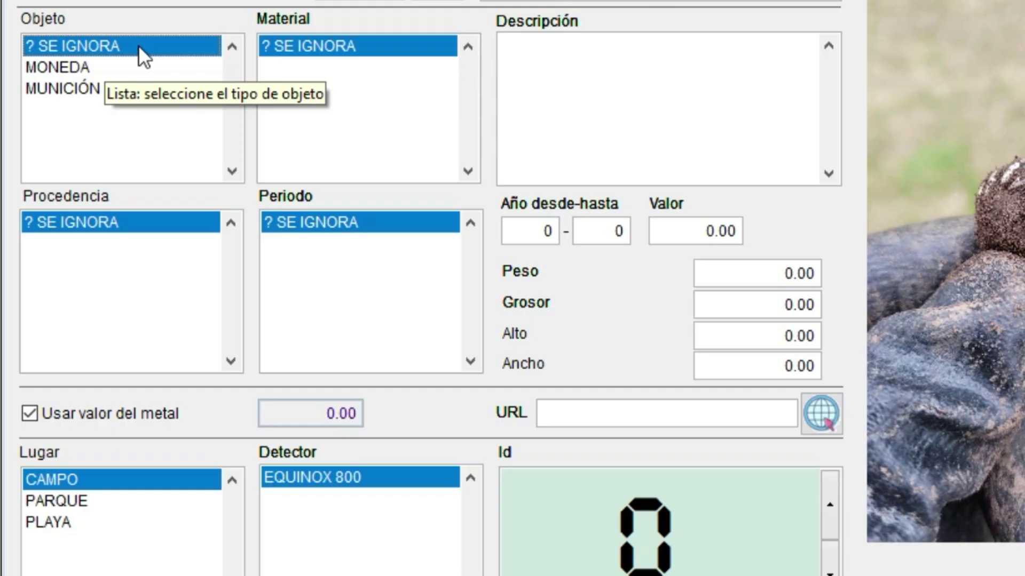
Step: Open the item administration for object types and examine the entries ? SE IGNORA, MONEDA and MUNICIÓN
double_click(559, 182)
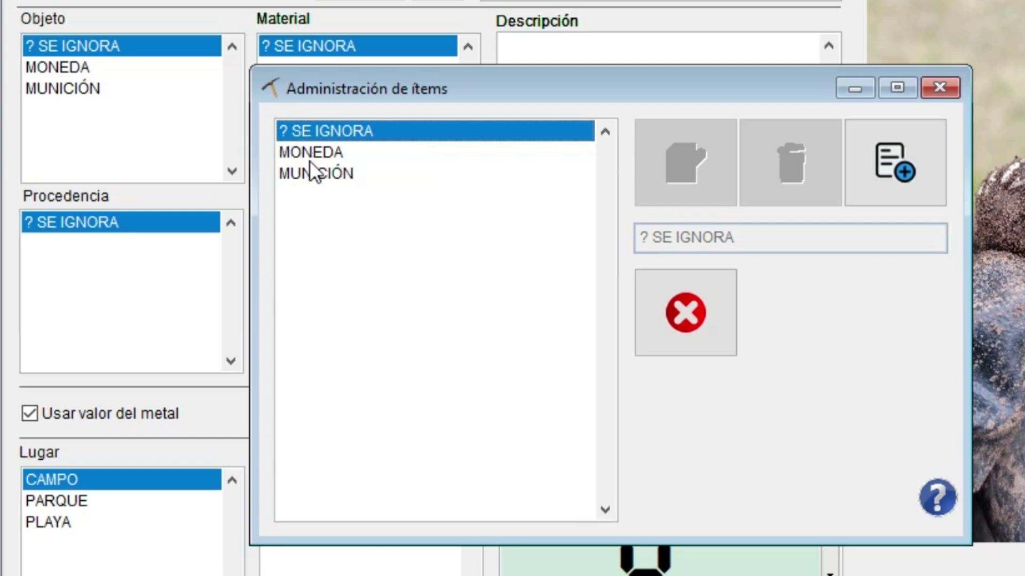
click(338, 153)
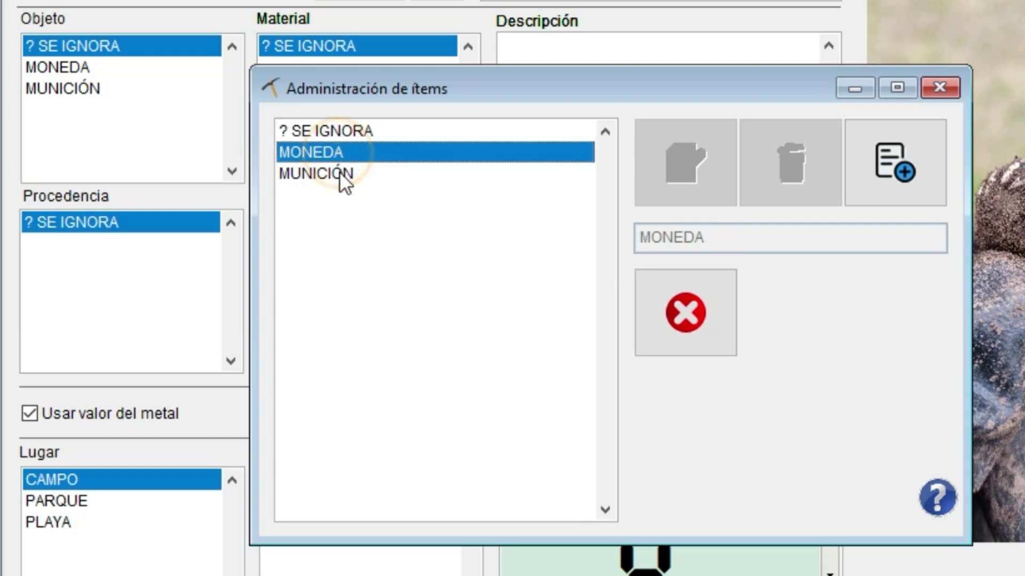
click(339, 172)
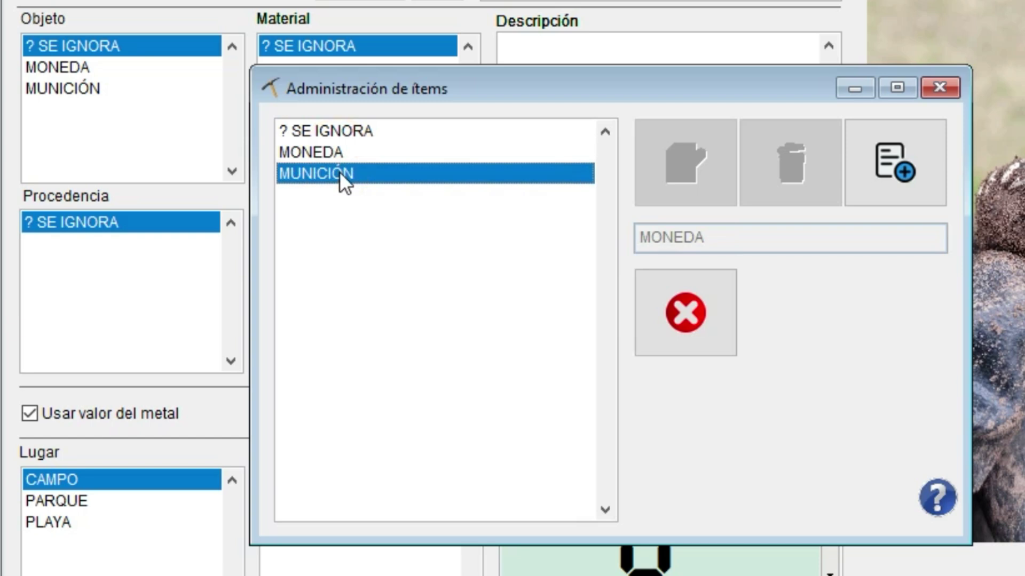
click(364, 154)
click(384, 133)
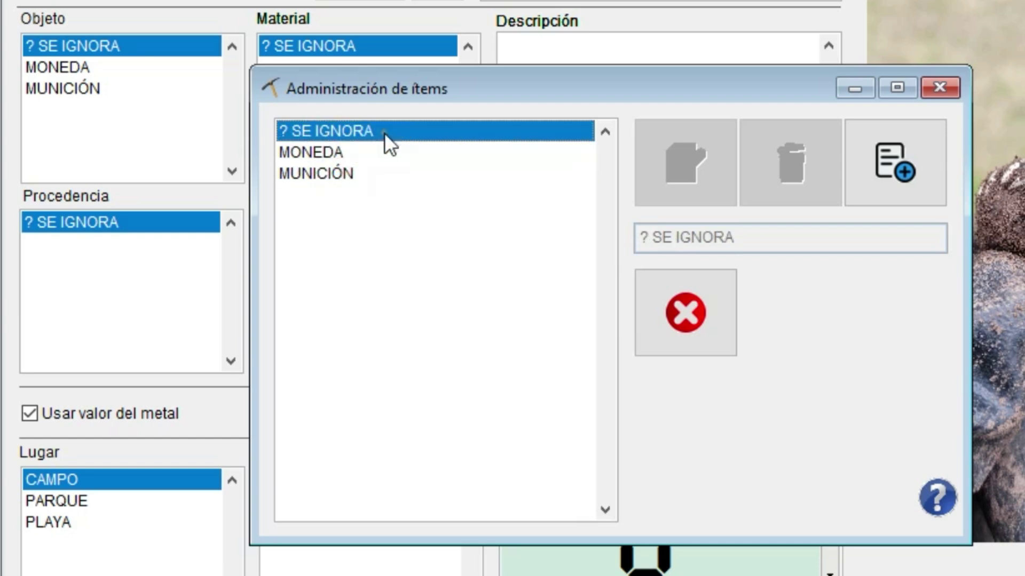
click(376, 148)
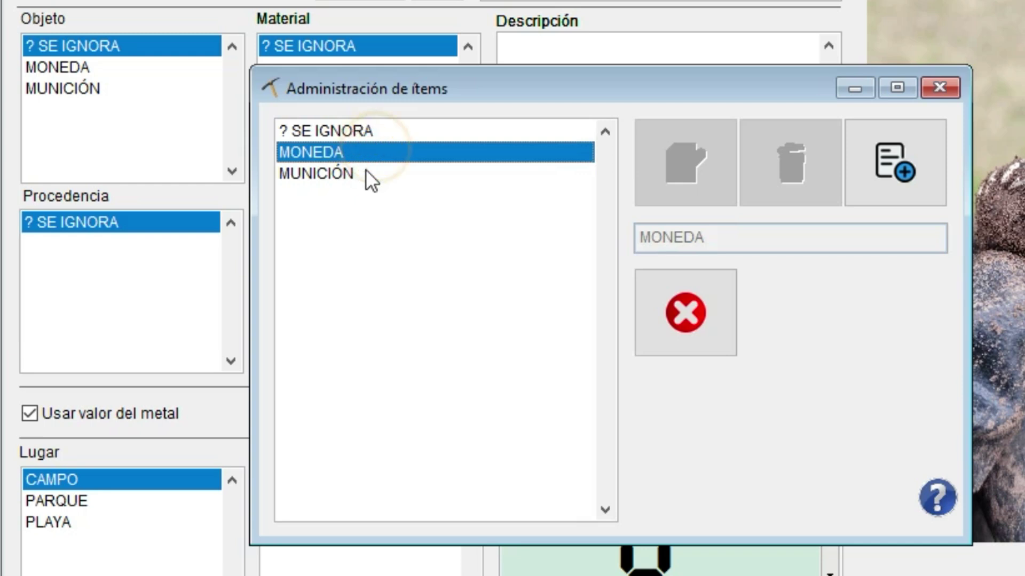
click(366, 171)
click(365, 151)
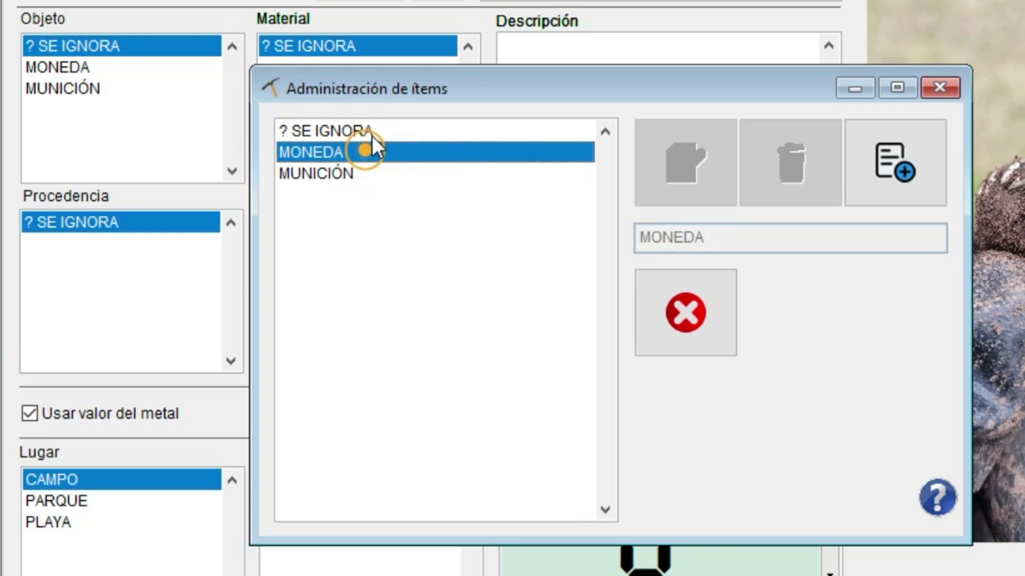
click(372, 134)
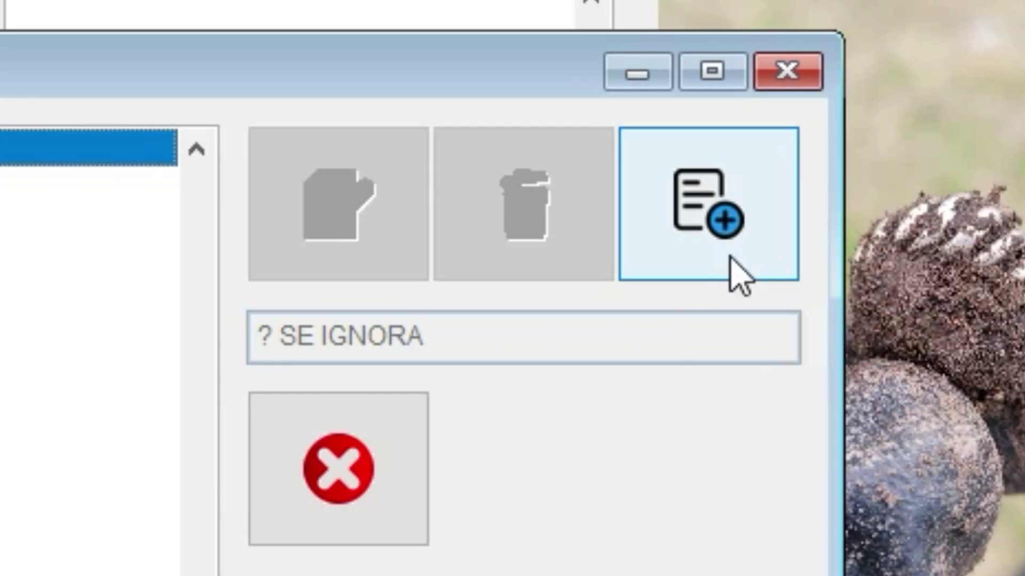
Step: Add the new item ANILLO to the object list and select it as the find's object type
click(716, 230)
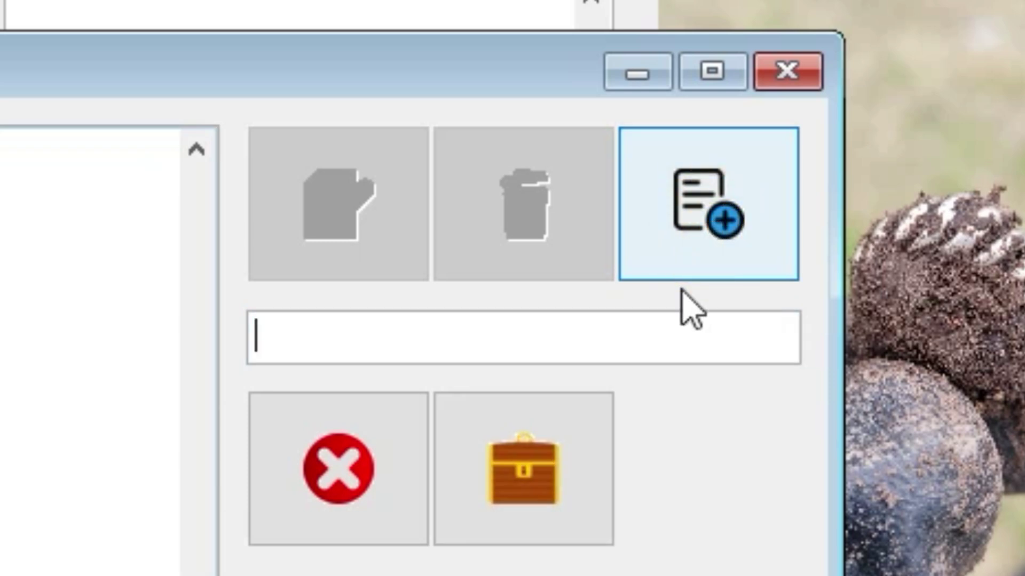
text(ANILLO)
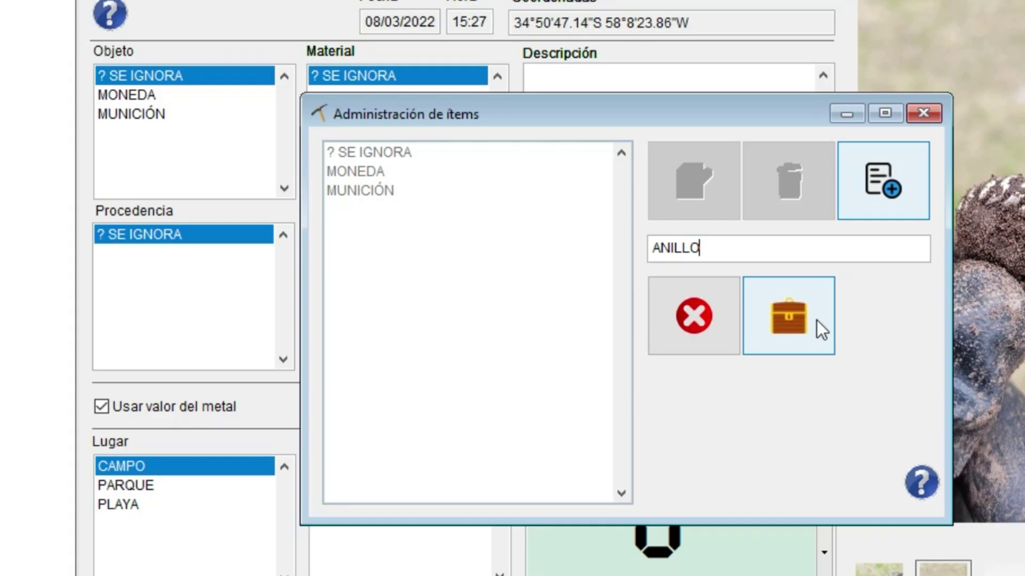
click(817, 321)
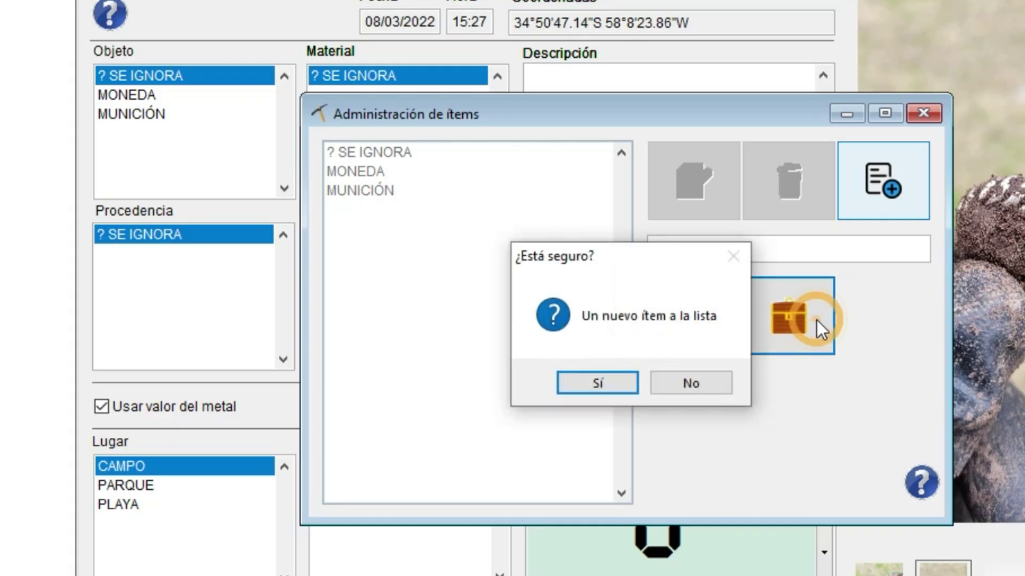
click(598, 384)
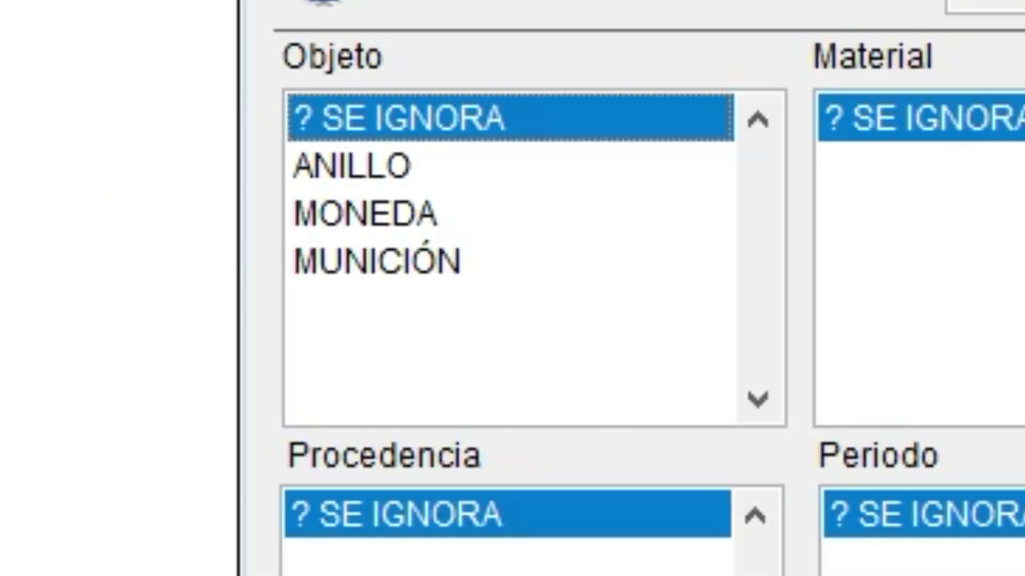
click(365, 183)
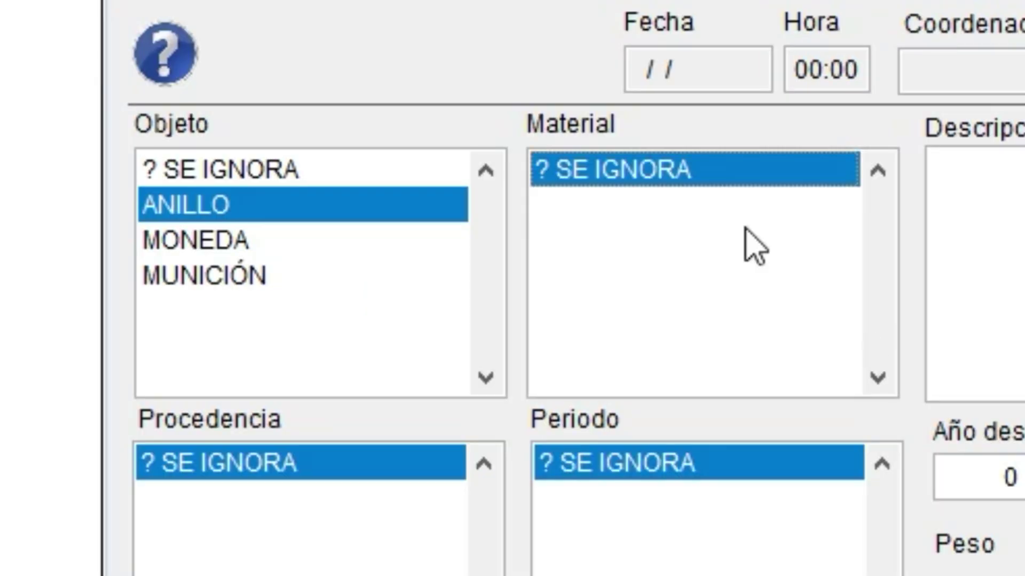
Step: Open the item administration for materials and add PLATA as a new material
click(1017, 115)
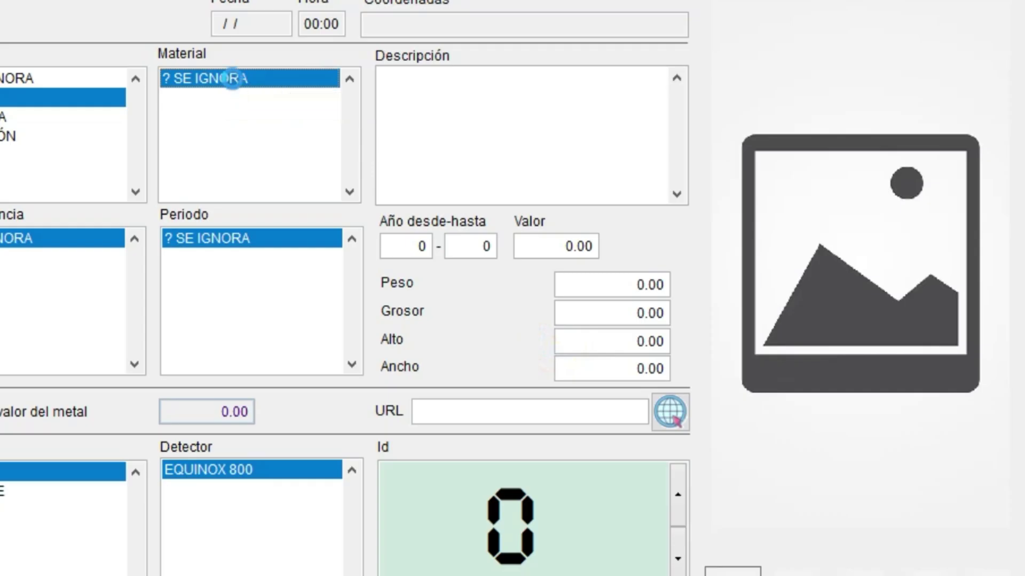
double_click(664, 175)
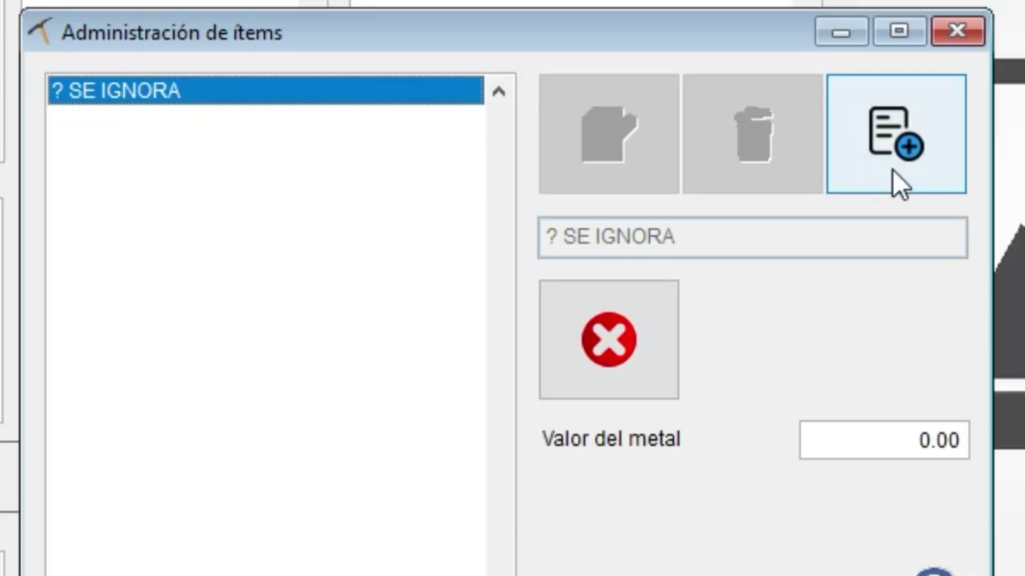
click(735, 206)
click(892, 168)
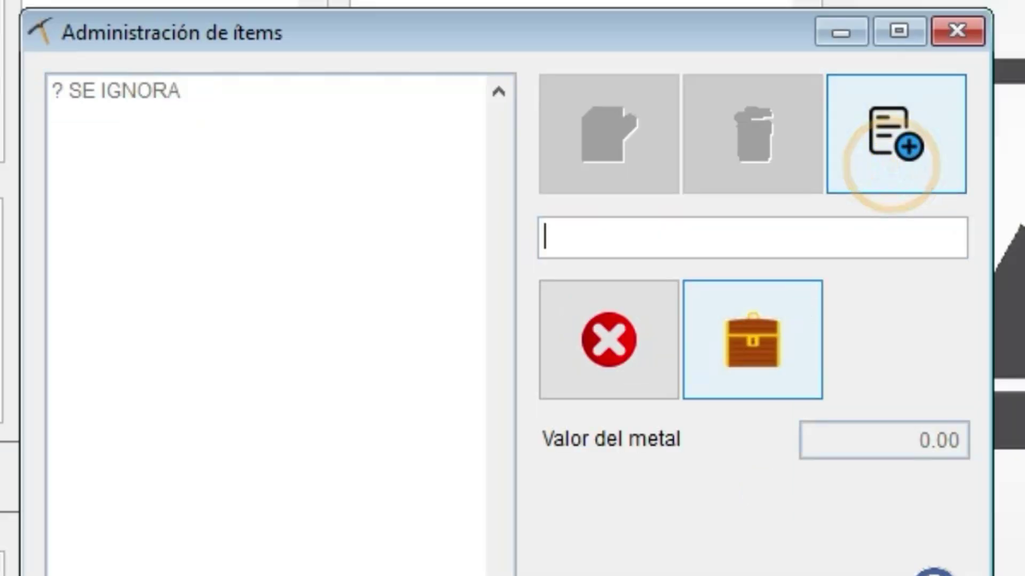
text(PLATA)
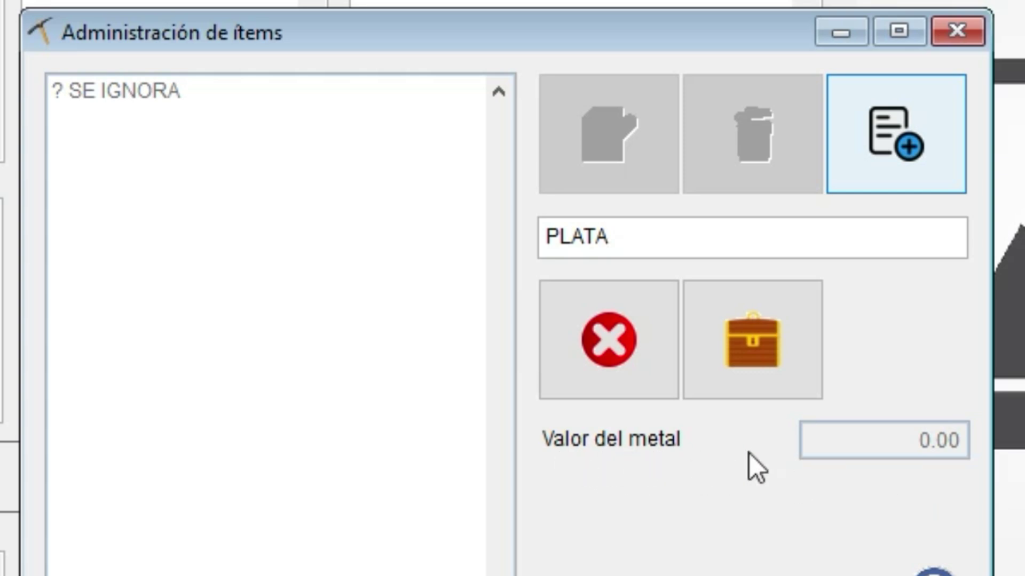
click(789, 357)
click(494, 463)
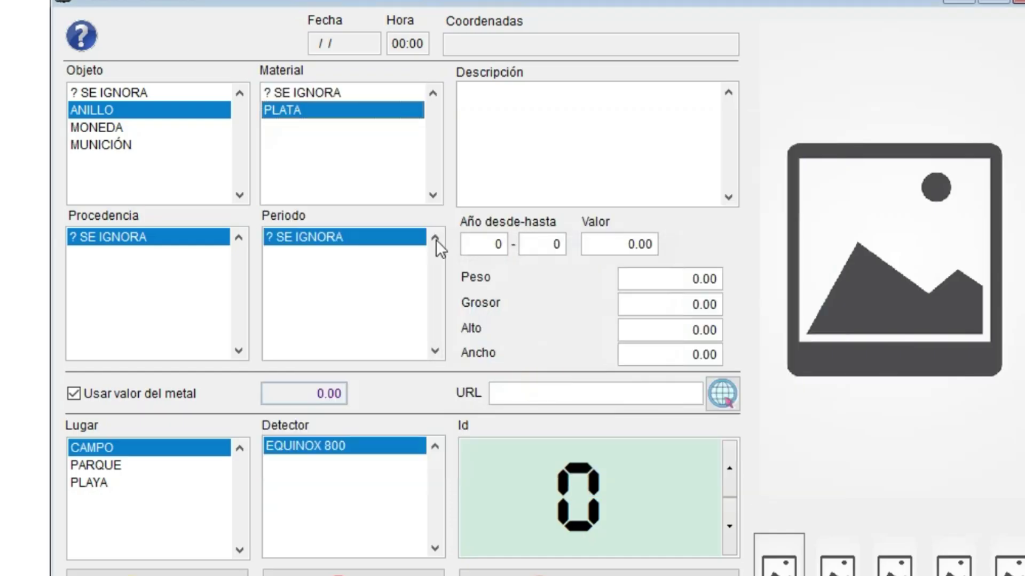
Step: Set the metal value of the material PLATA to 200 and close its item administration
double_click(313, 110)
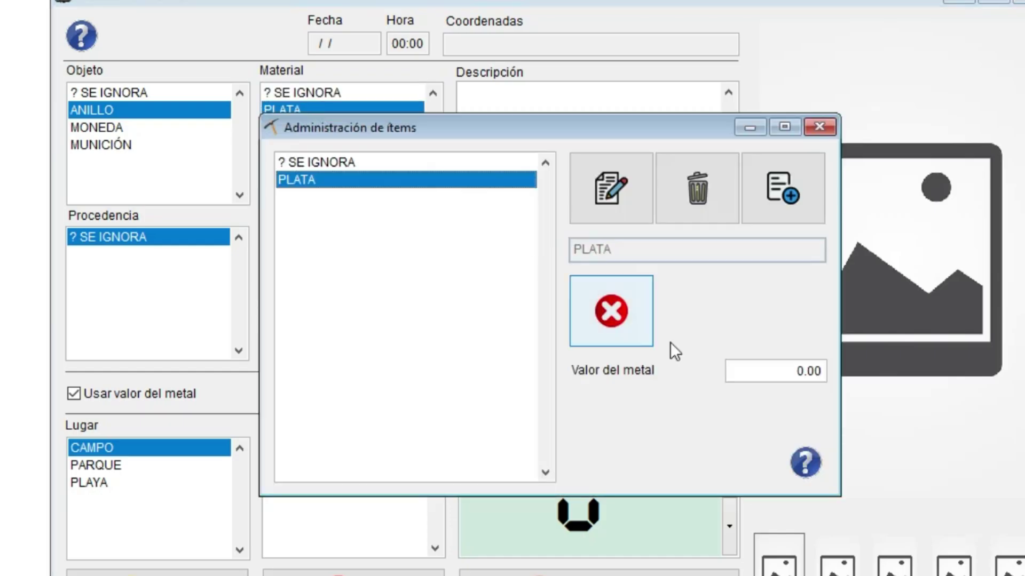
click(758, 374)
text(200)
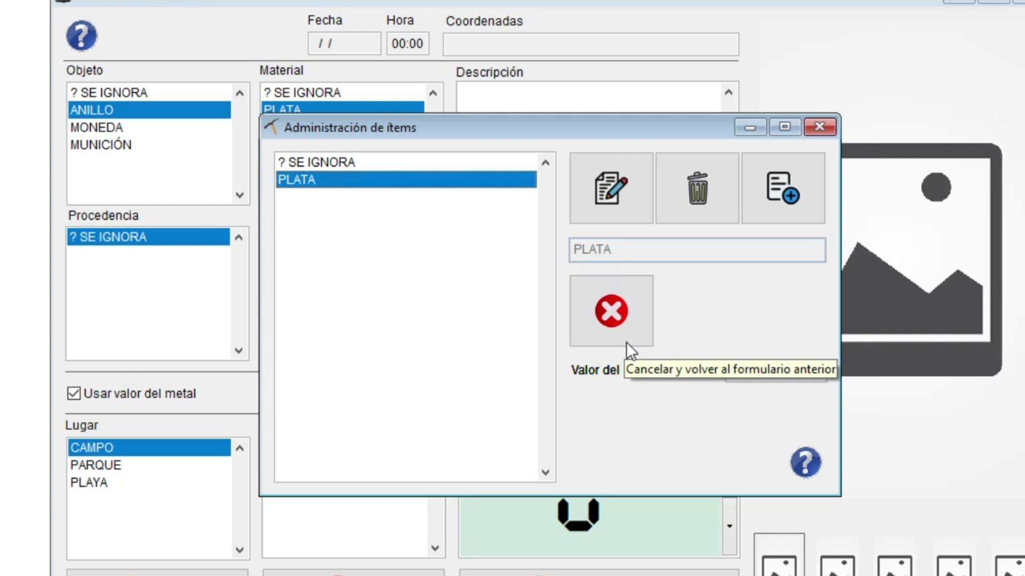
click(819, 131)
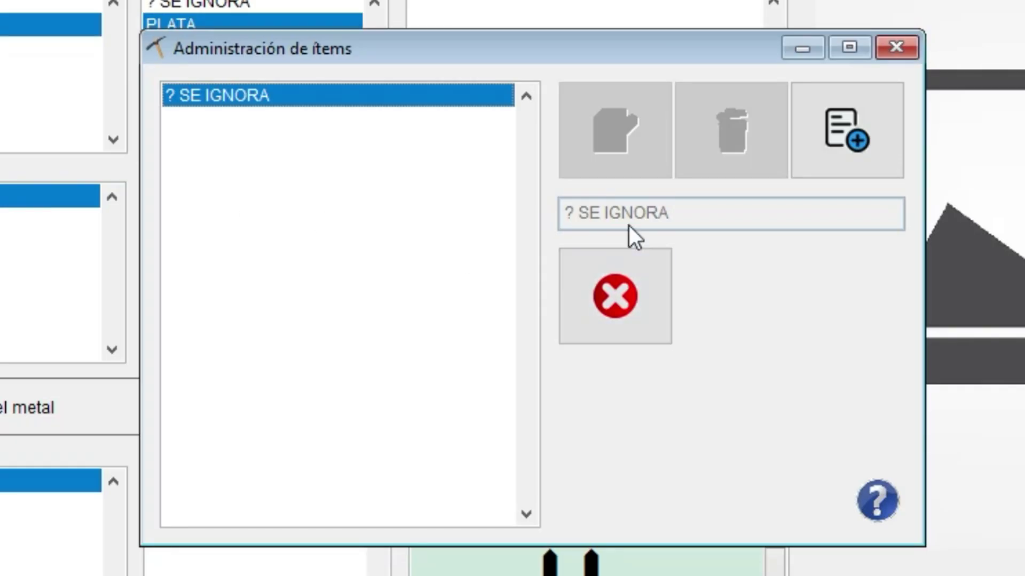
Step: Add ARGENTINA as a new item in the Procedencia list
click(835, 137)
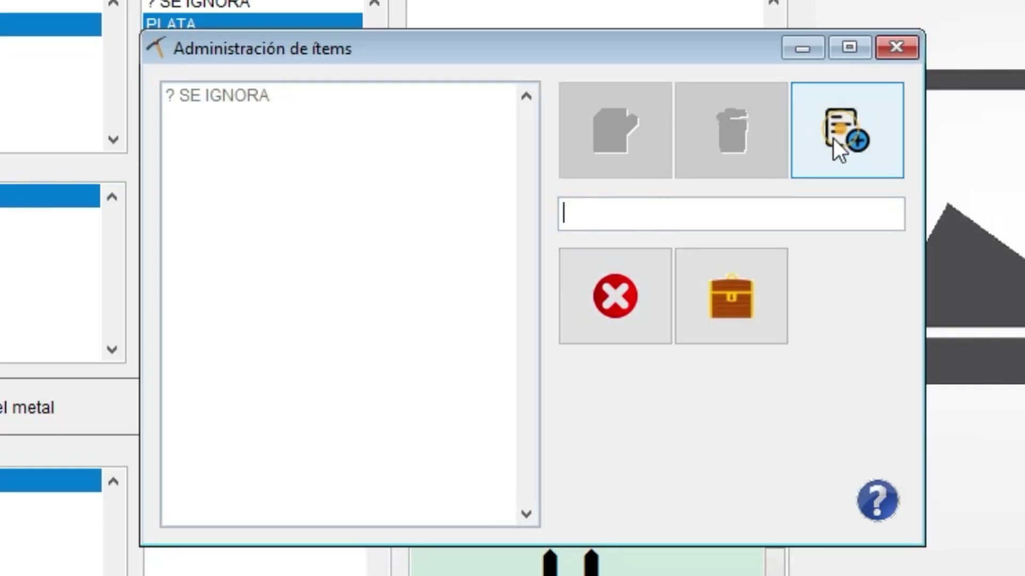
text(ARGENTINA)
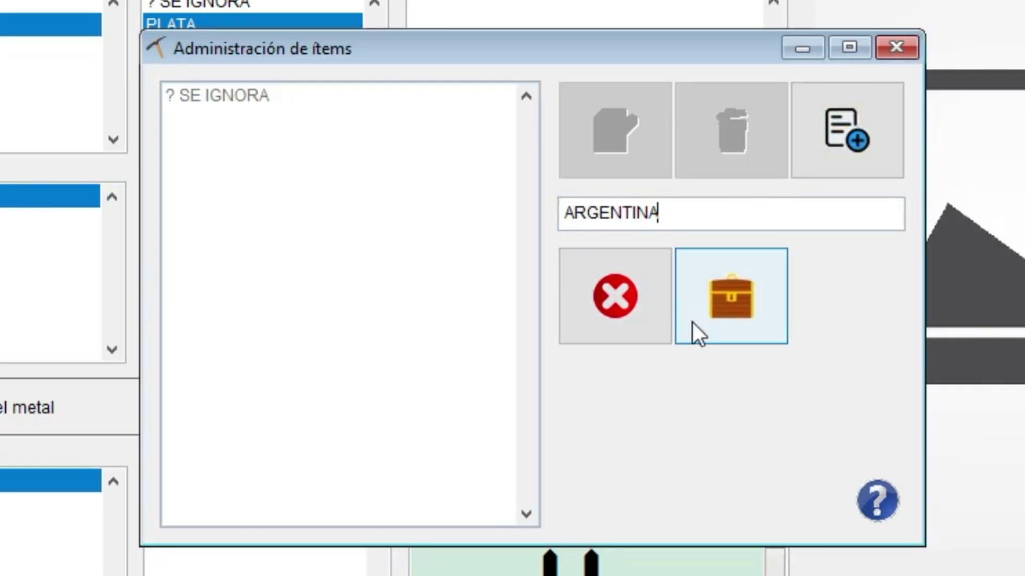
click(694, 323)
click(521, 374)
Step: Open the item administration for Periodo and add SIGLO XX as a new item
double_click(415, 214)
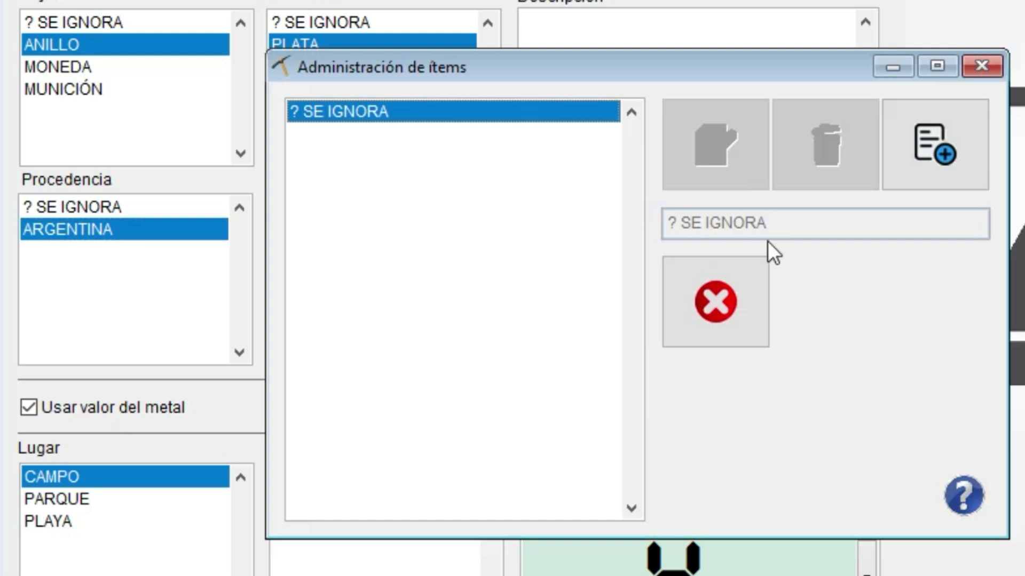
click(939, 152)
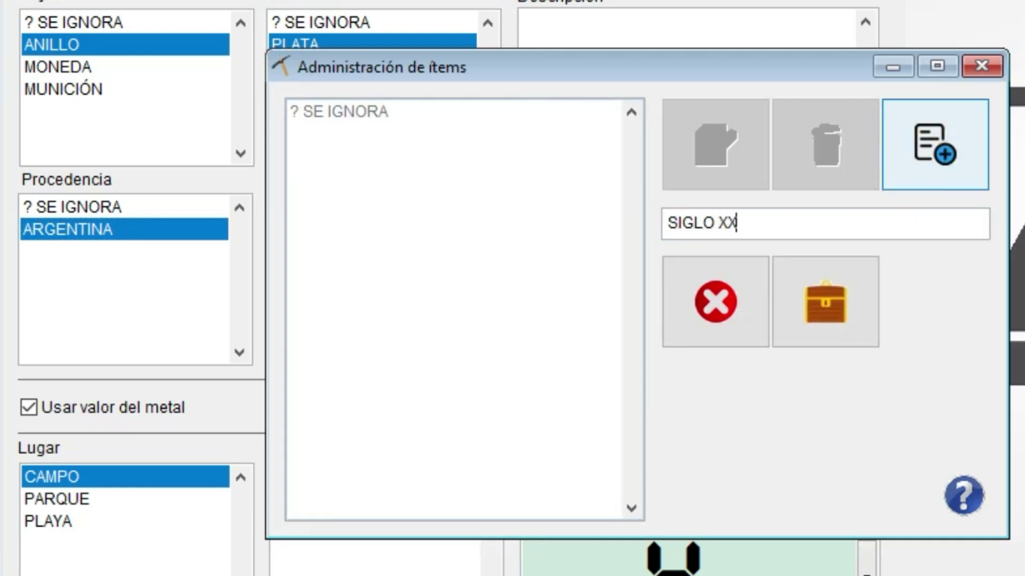
click(859, 295)
click(606, 377)
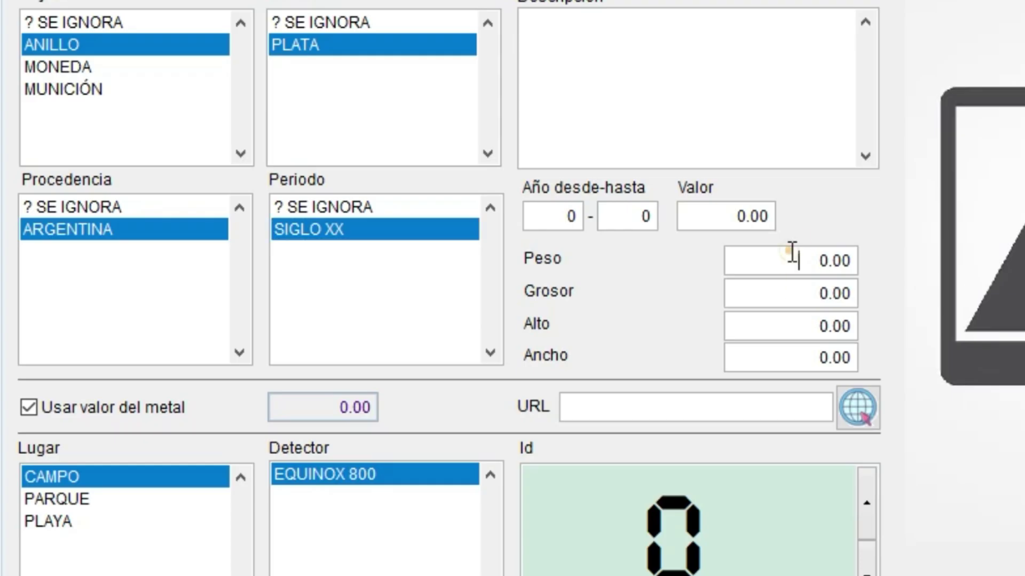
Step: Describe the find as "lo encontré en un parque" and set its weight to 2.60
click(789, 256)
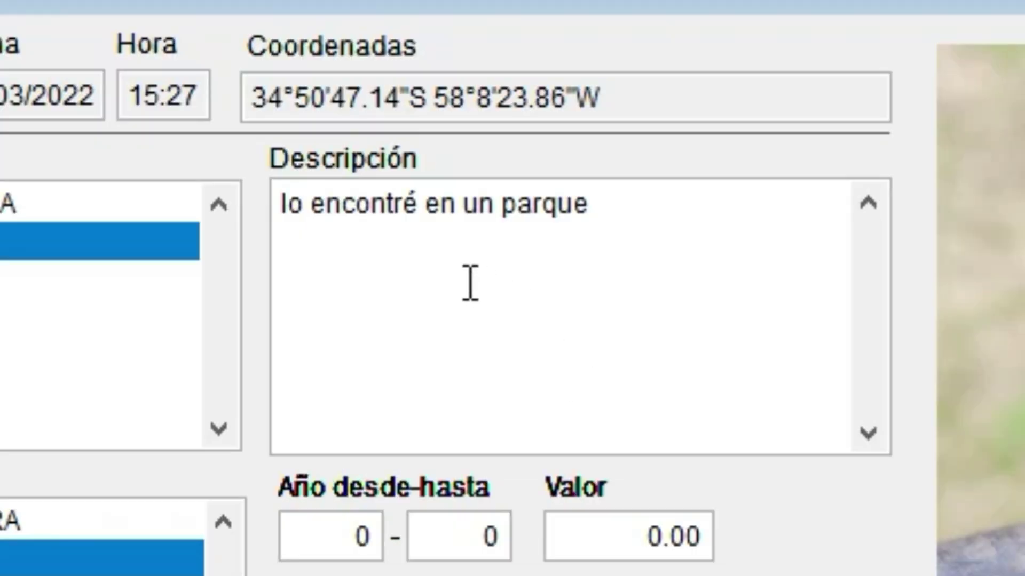
click(450, 256)
drag(659, 210, 107, 173)
click(340, 206)
click(828, 276)
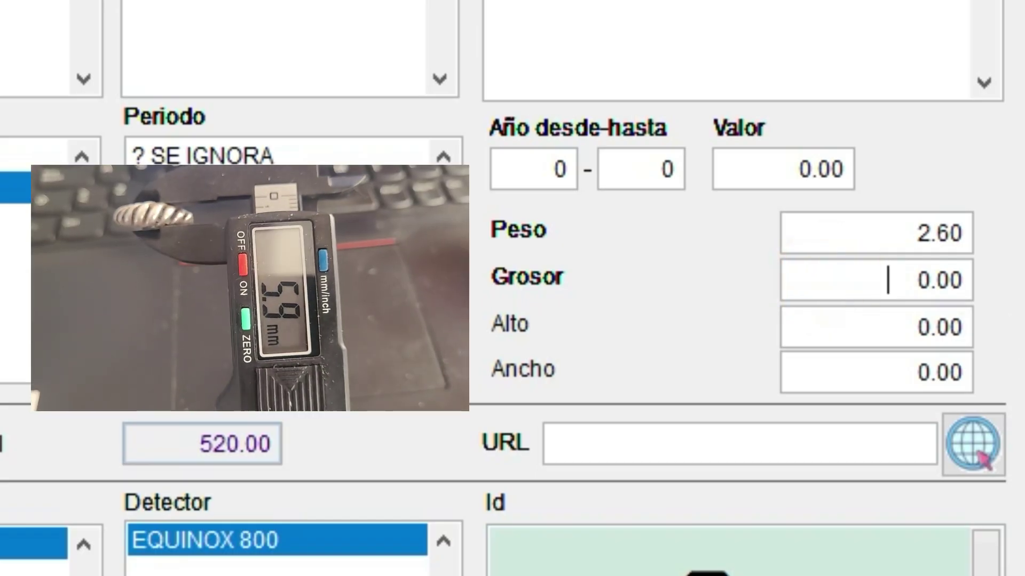
Step: Enter the ring's dimensions: thickness 5.9, height 17.5 and width 13.9
text(5.9)
key(Tab)
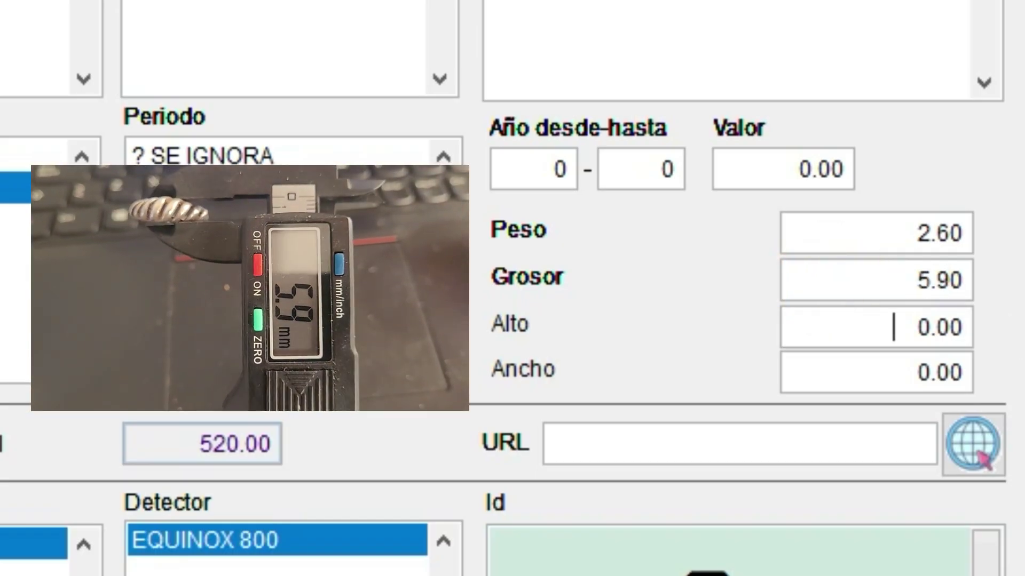
text(1 )
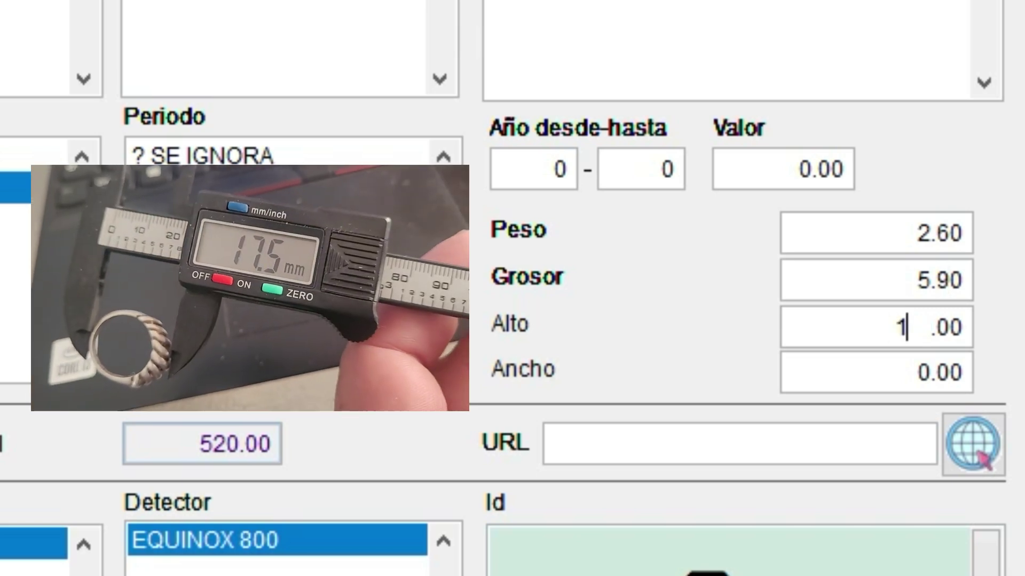
text(7.5)
key(Tab)
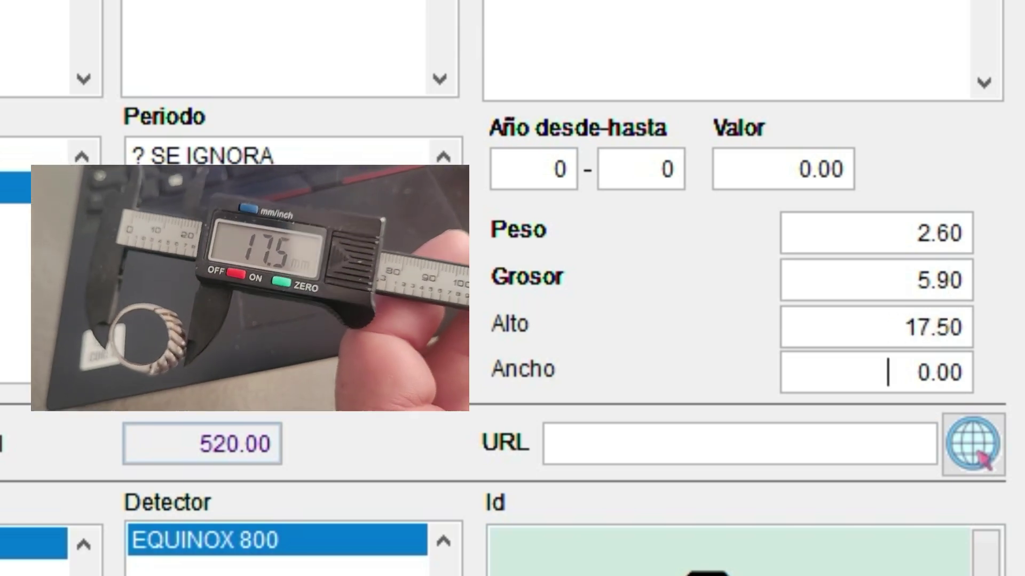
text(13)
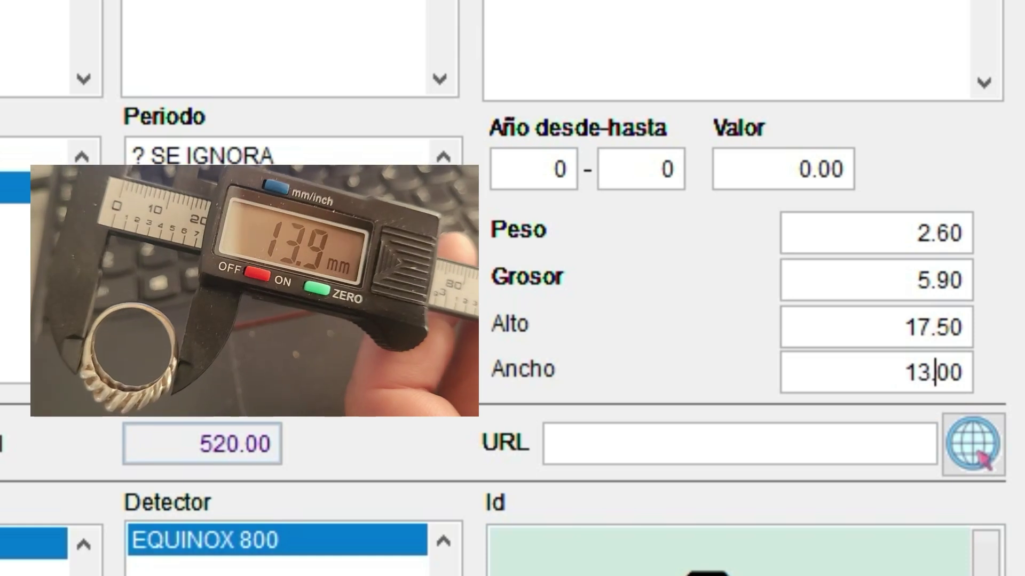
text(.9)
key(Tab)
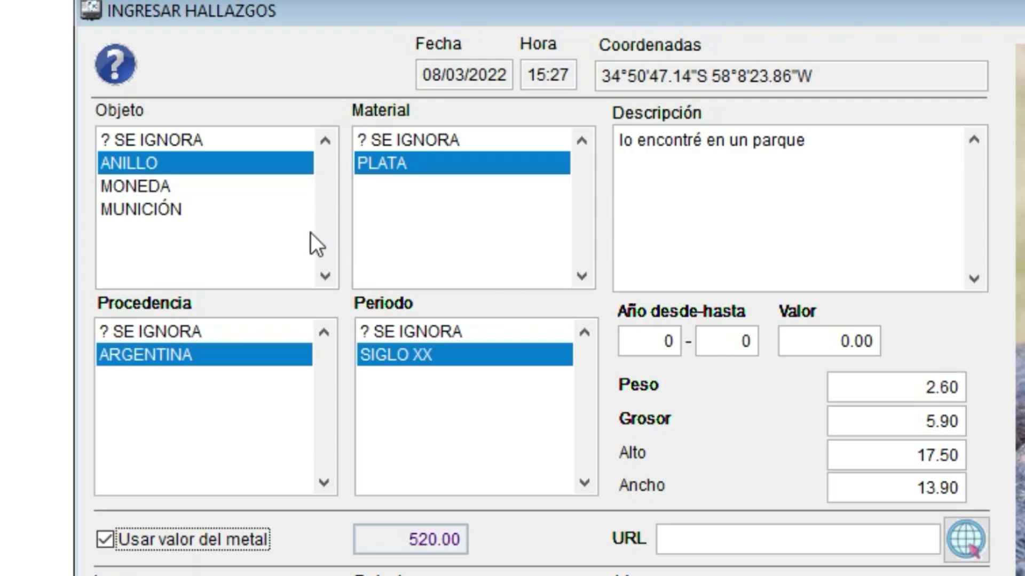
Step: Switch the object type to MONEDA and set the find's detector Id to 23
click(225, 187)
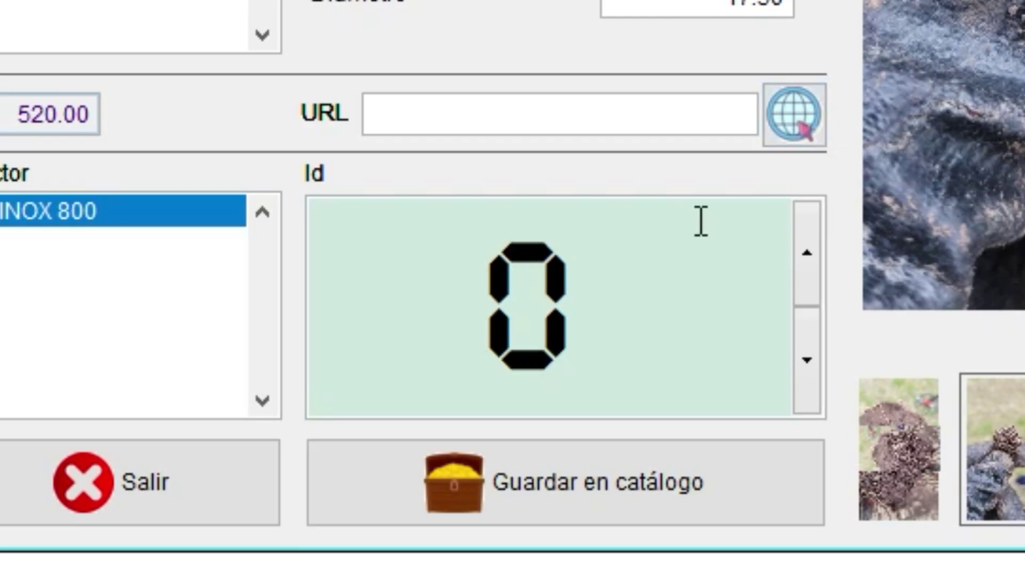
click(419, 338)
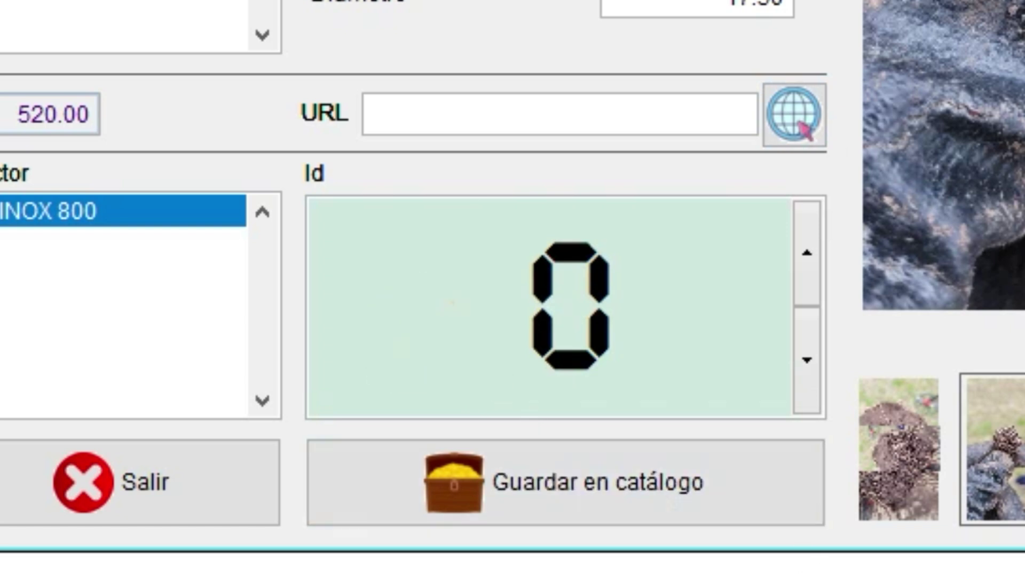
text(2)
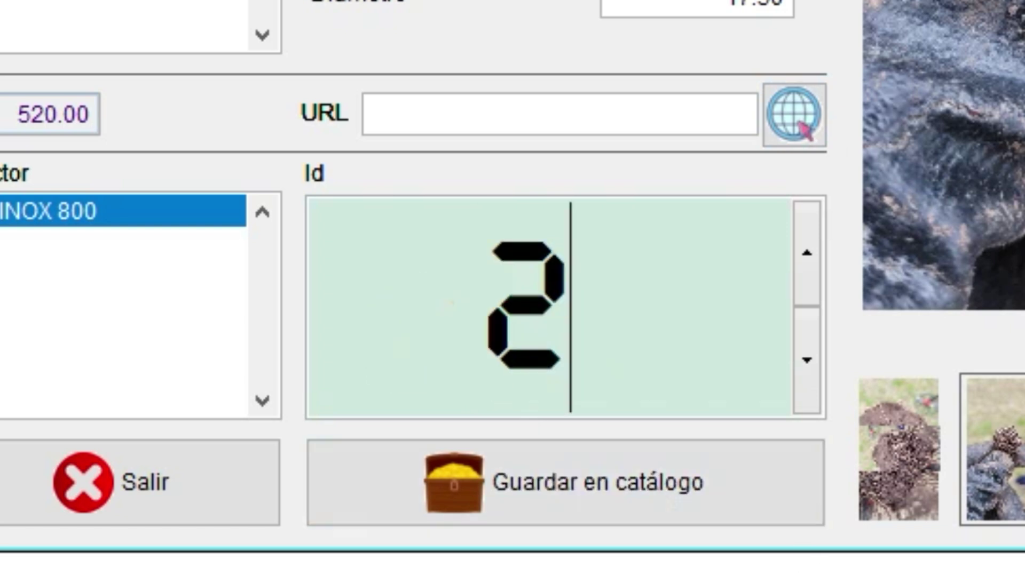
text(3)
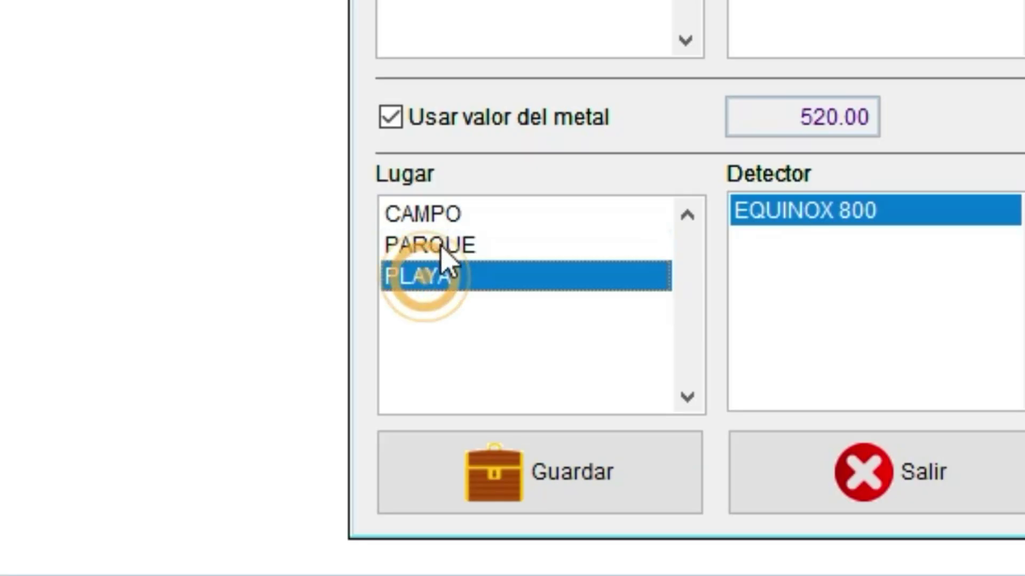
Step: Try CAMPO and PLAYA as the find's place and settle on PARQUE
click(440, 246)
click(443, 219)
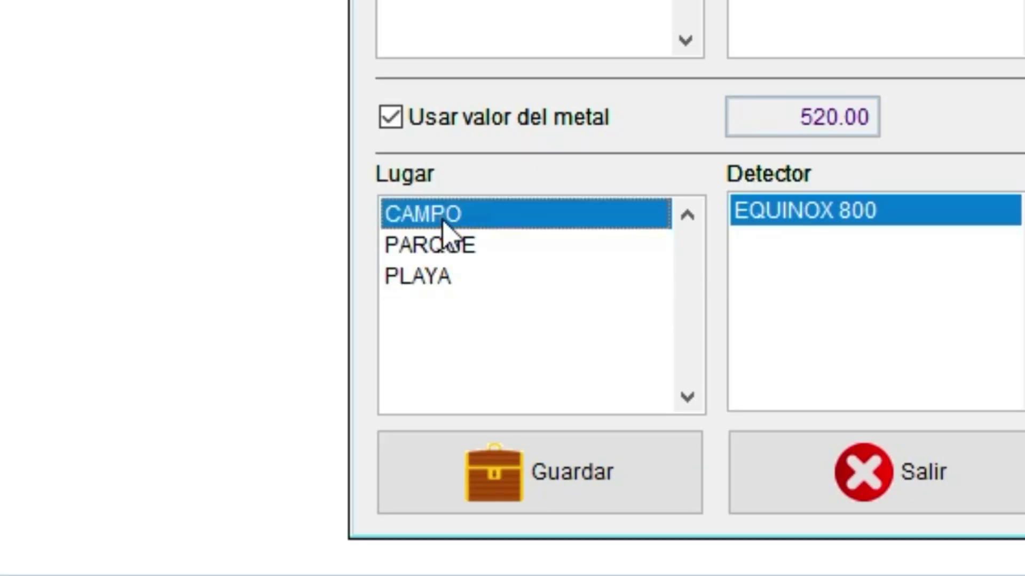
click(502, 249)
click(488, 277)
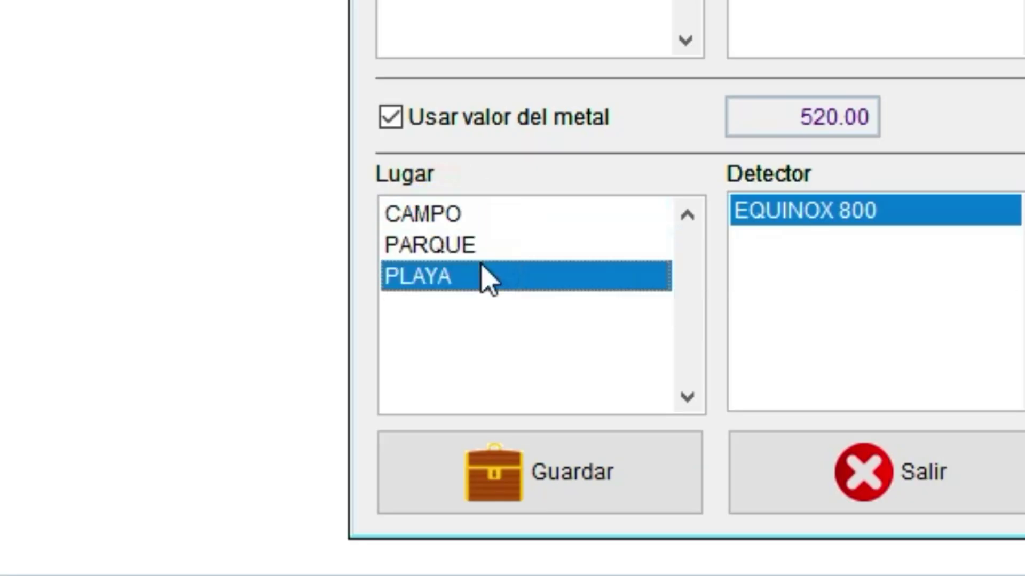
click(465, 248)
click(464, 247)
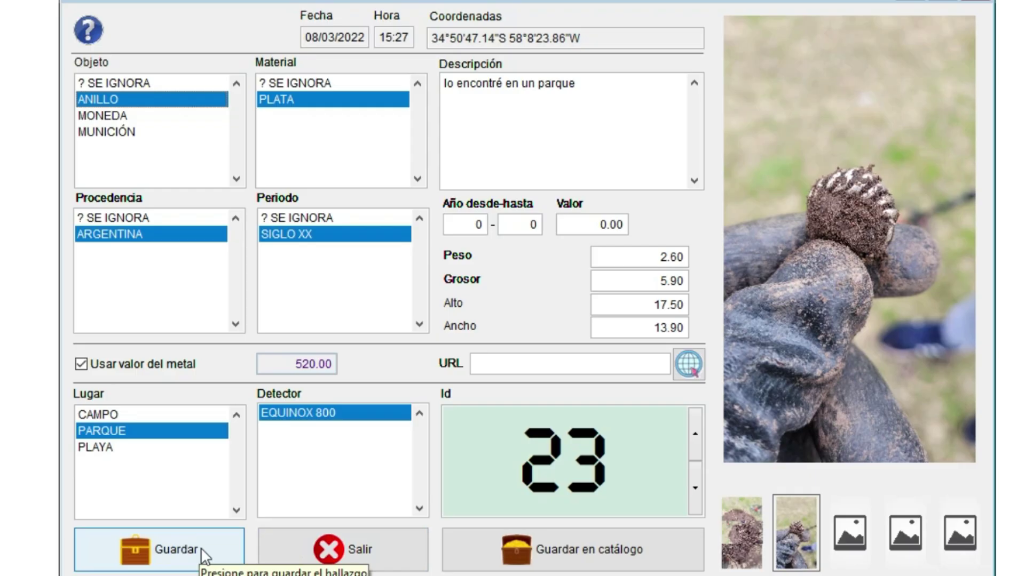
Step: Save the find with the options Eliminar archivos JPG originales and Cargar otra imagen enabled
click(204, 557)
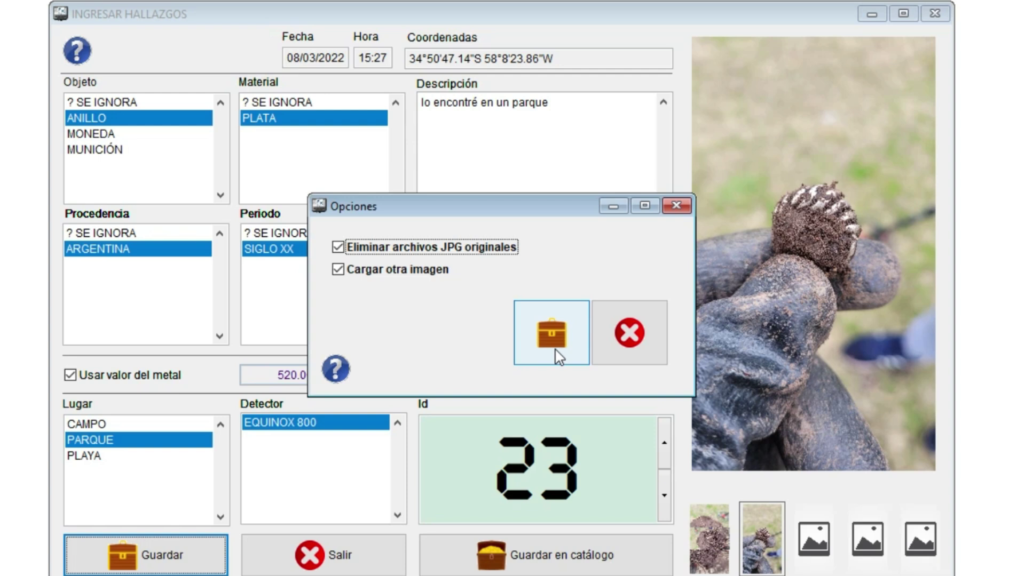
click(553, 355)
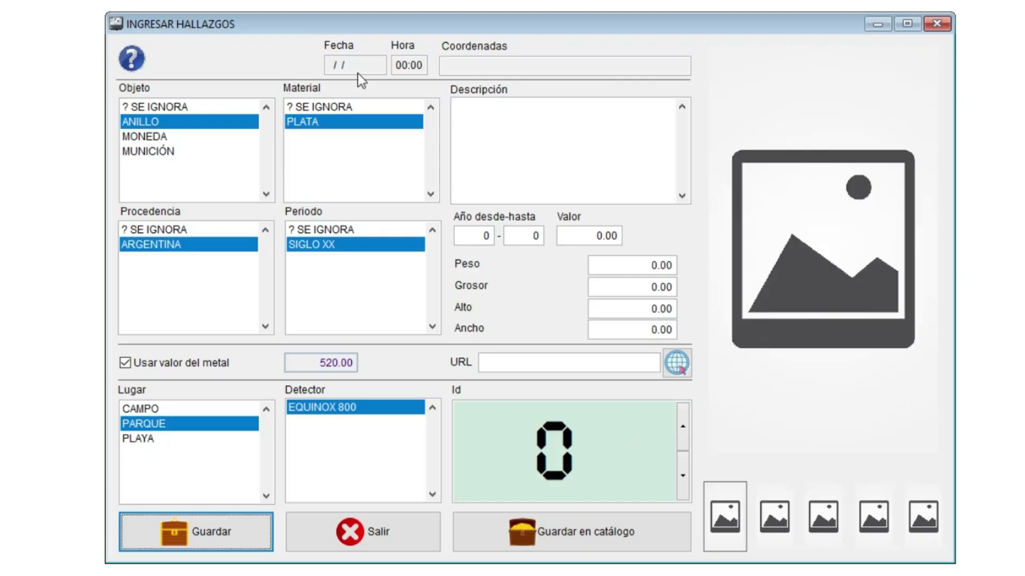
Step: Load the first photo in the cargar busqueda folder, showing the 5 centavos coin, as the find's image
click(796, 254)
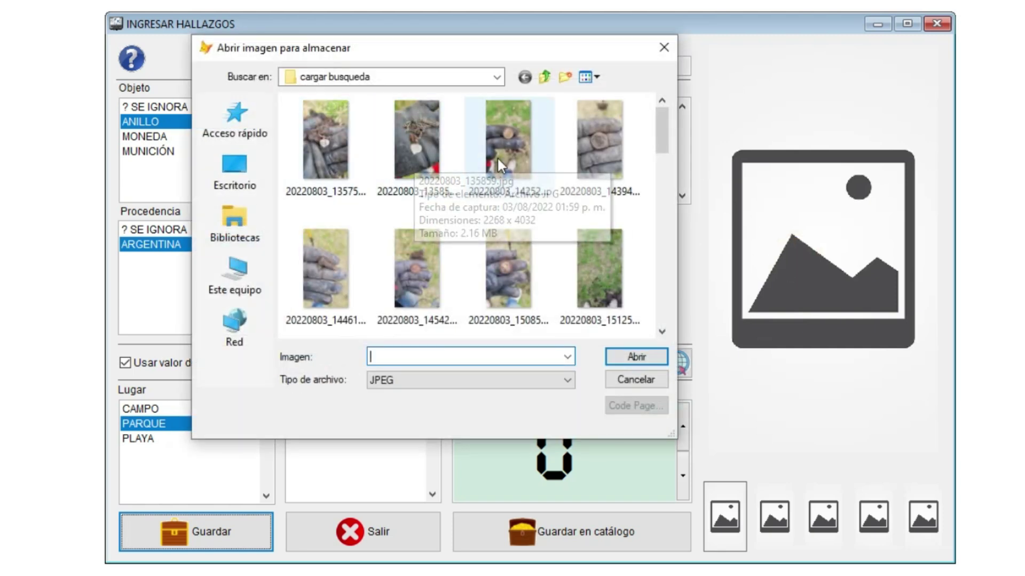
scroll(514, 199, down, 2)
scroll(514, 199, down, 1)
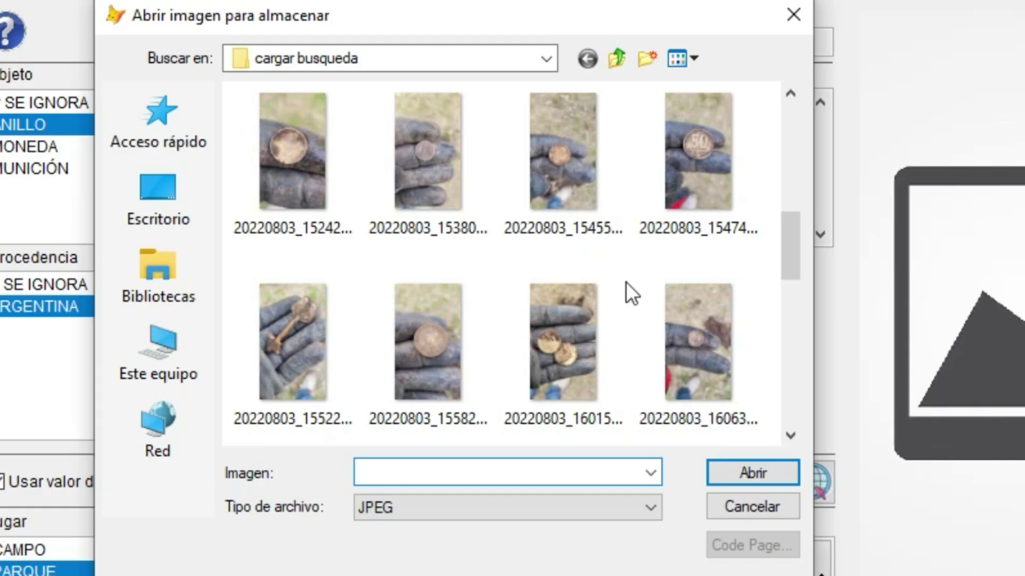
scroll(427, 207, down, 1)
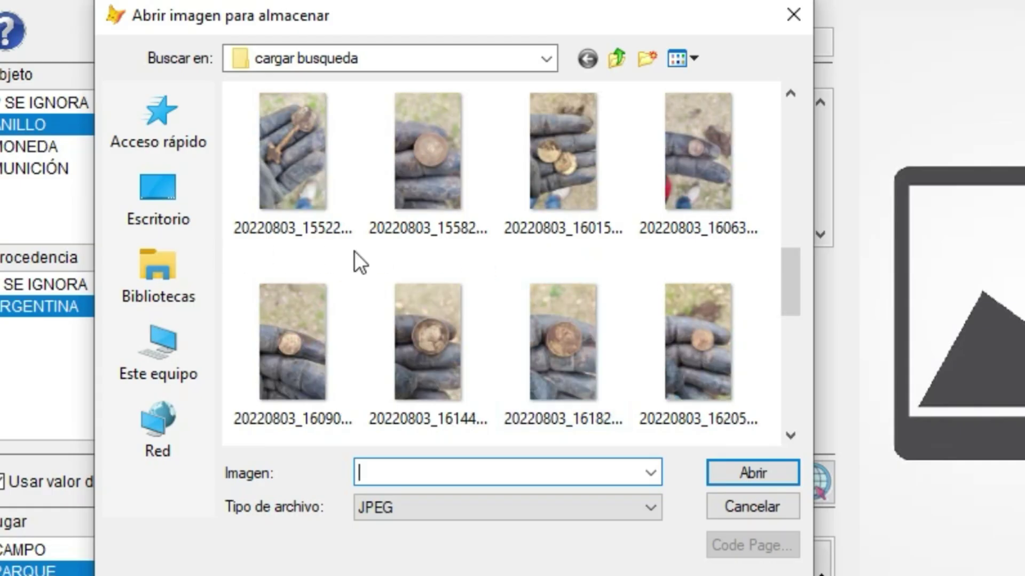
scroll(392, 318, down, 1)
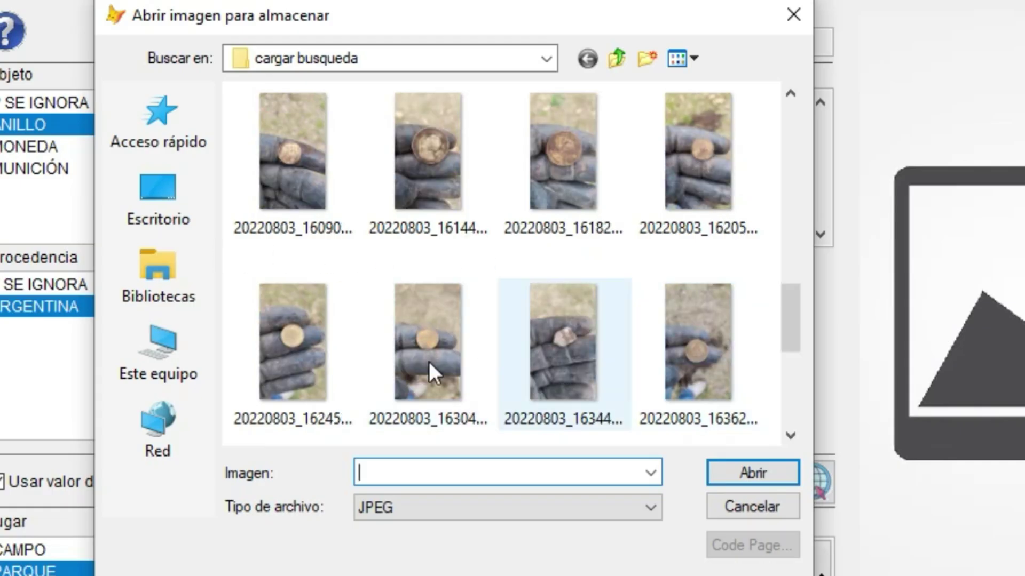
scroll(448, 342, up, 3)
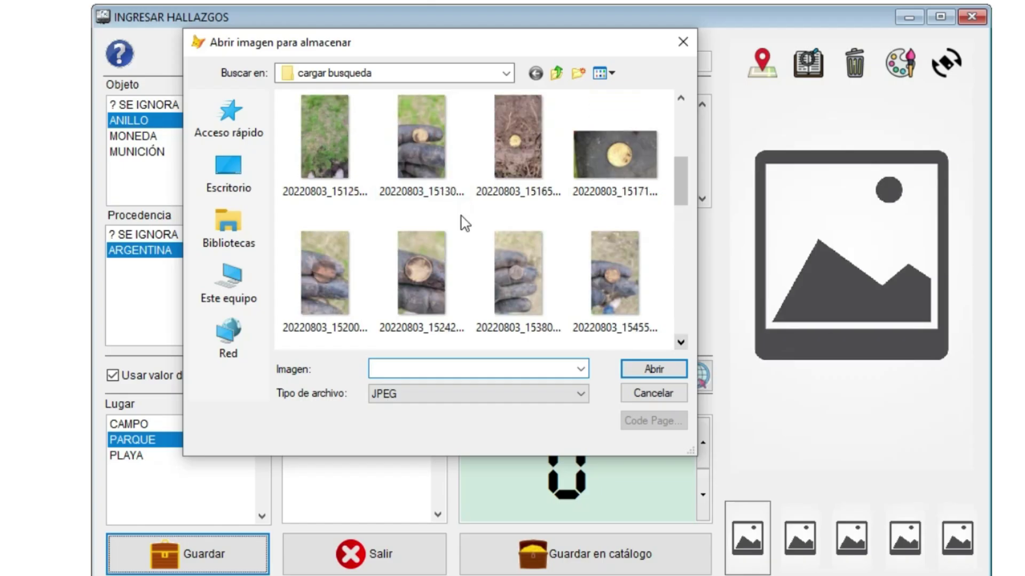
scroll(465, 224, up, 2)
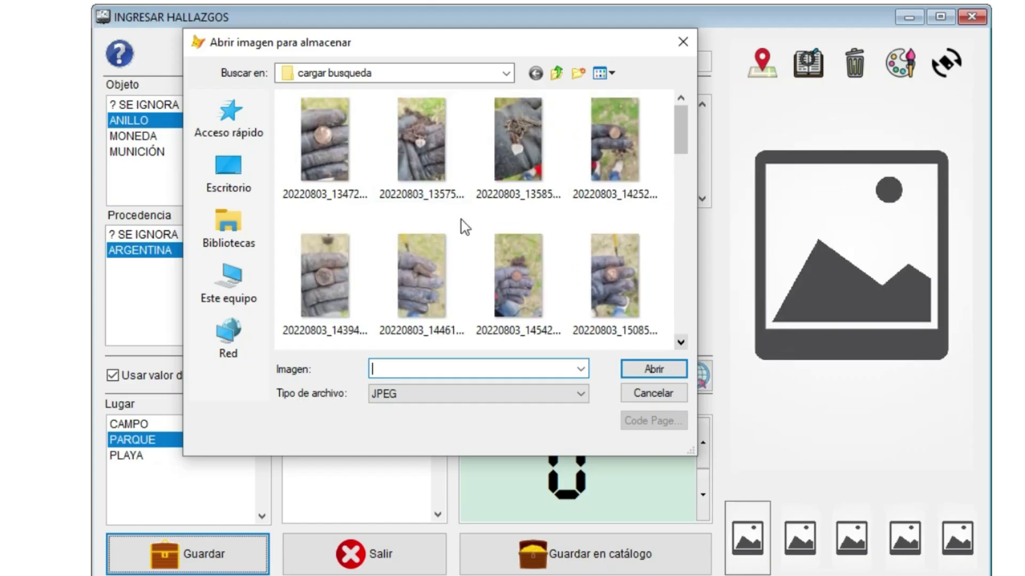
double_click(338, 139)
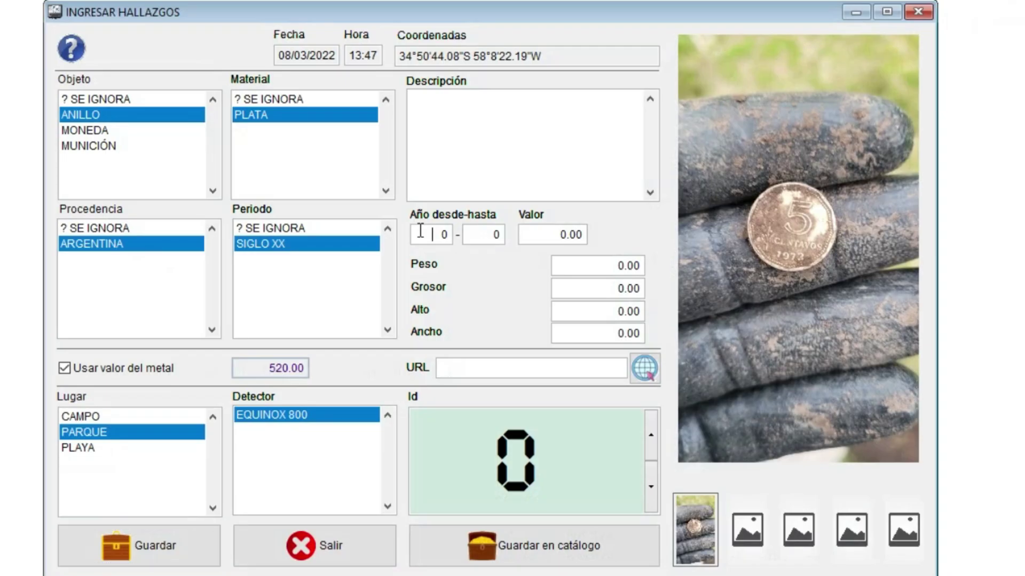
Step: Enter the coin's year range as 1970 to 1975 and its value as 0.05
click(417, 229)
text(1970)
key(Tab)
text(1975)
key(Tab)
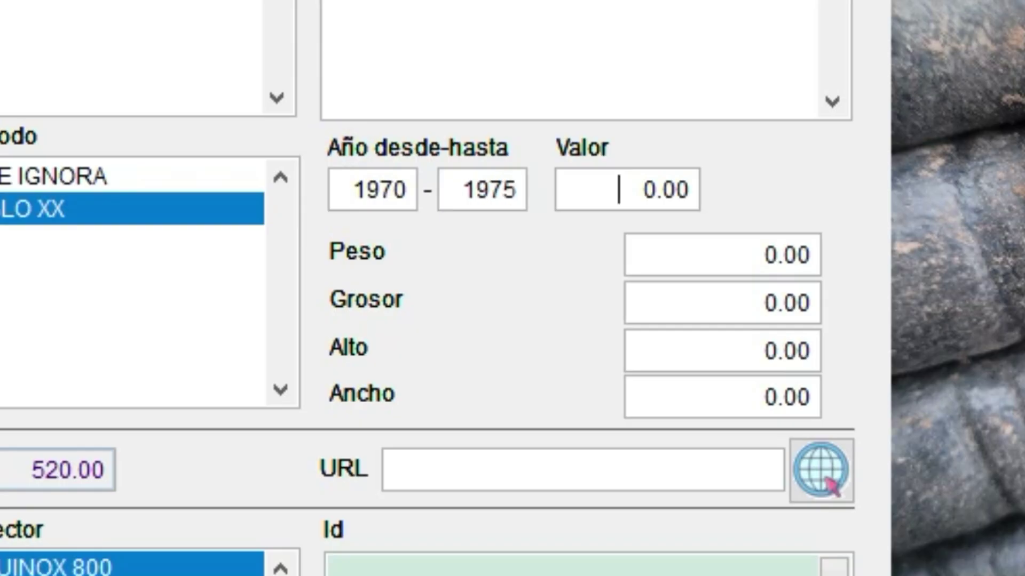
click(660, 189)
text(05)
key(Tab)
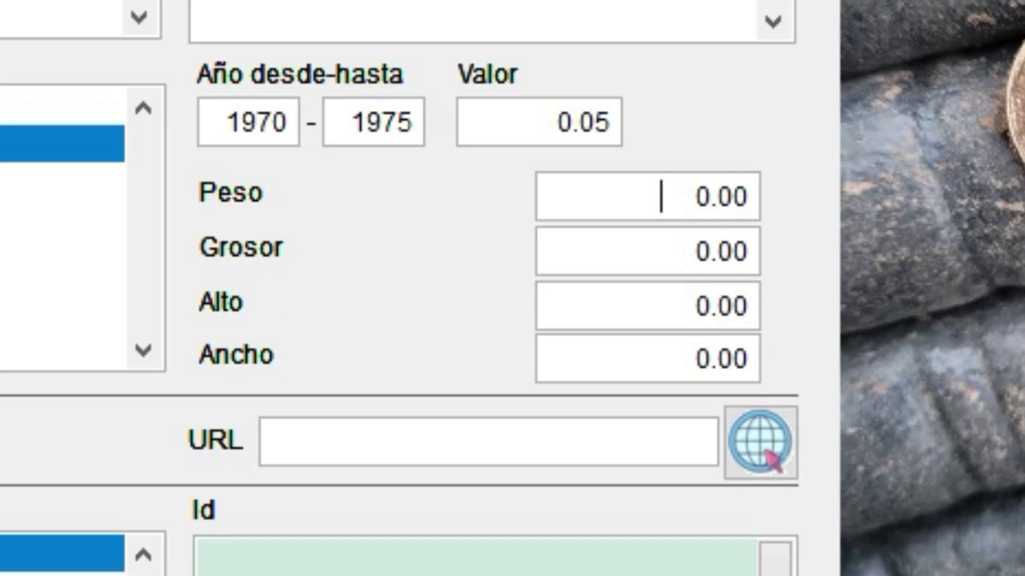
Step: Set the coin's weight to 0.09 and its thickness to 1.7
text(0.09)
key(Tab)
text(1.7)
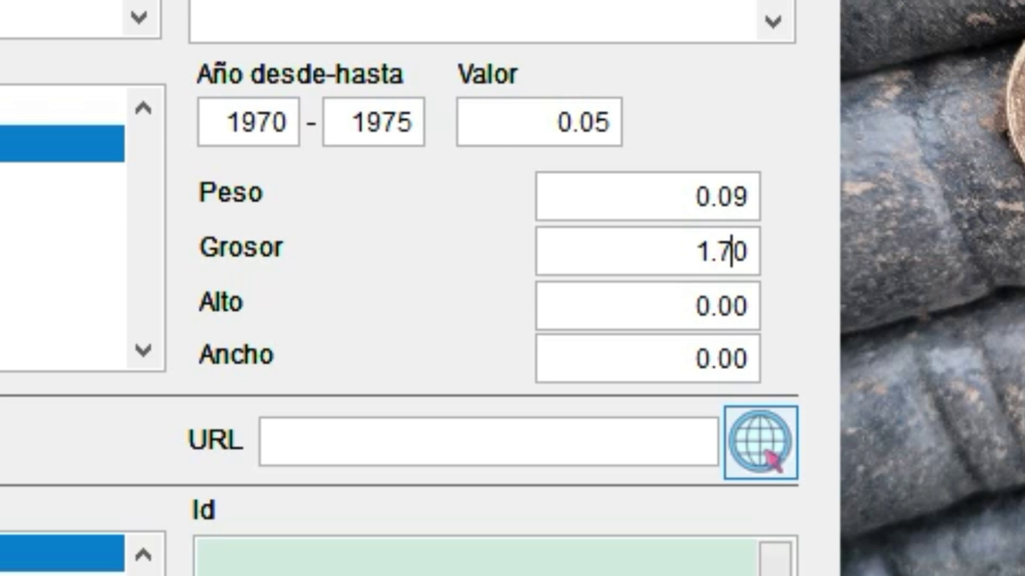
key(Tab)
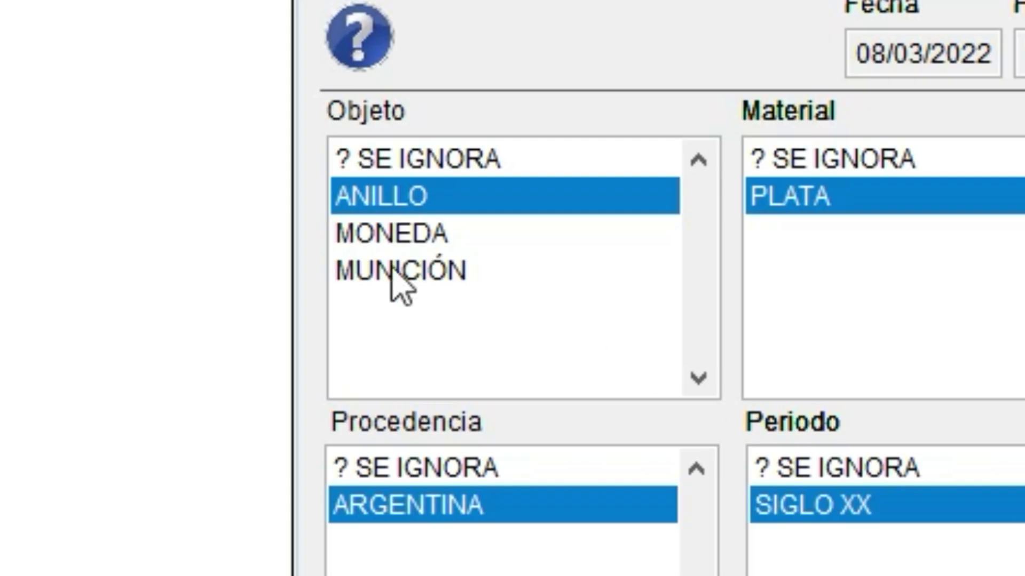
Step: Switch the object type to MONEDA and set the diameter to 16
click(342, 235)
click(657, 372)
click(657, 372)
text(16)
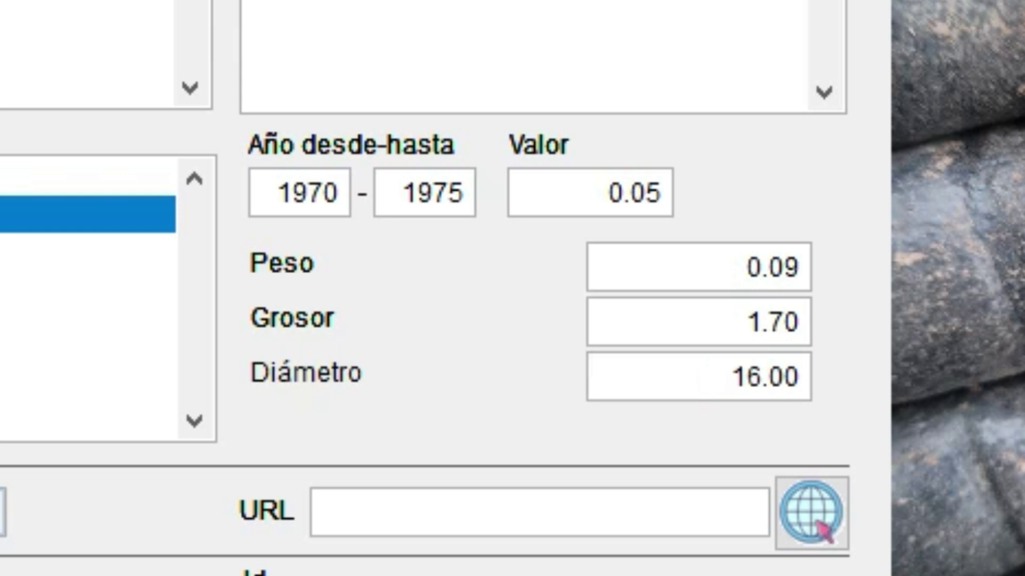
Step: Copy the address of the coin's Numista page from the browser into the find's URL field
key(alt+Tab)
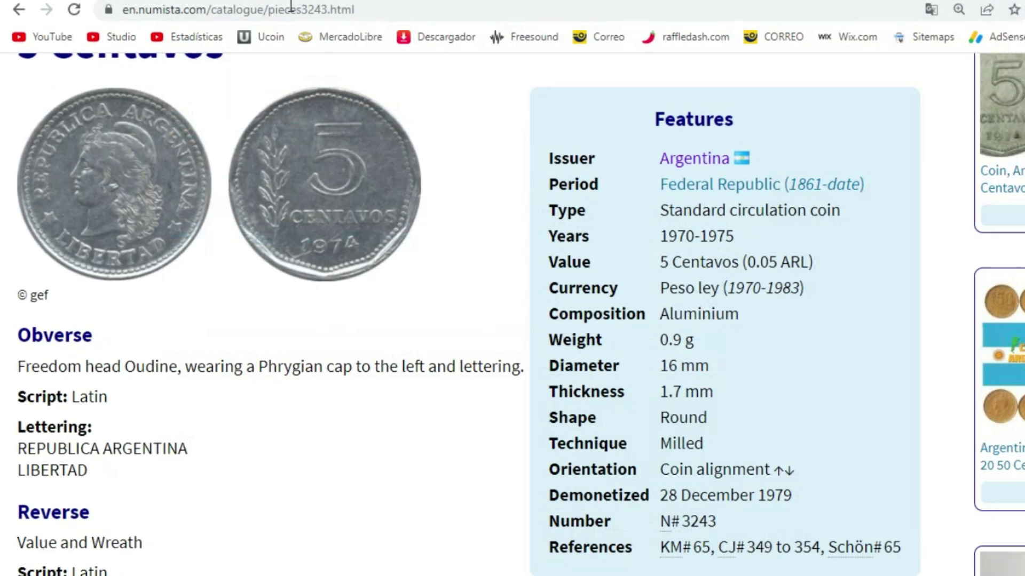
click(666, 25)
key(ctrl+c)
right_click(570, 38)
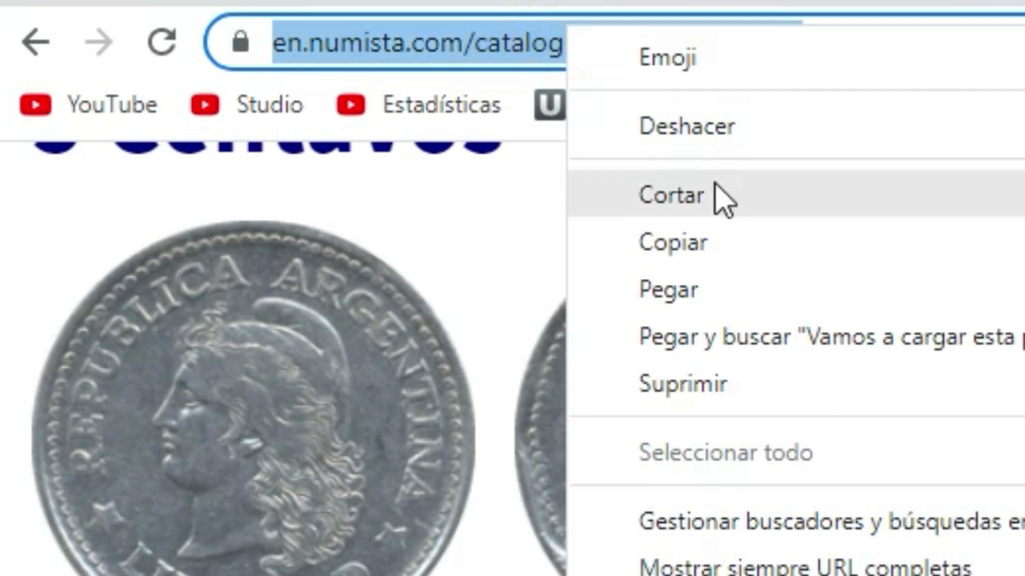
click(711, 230)
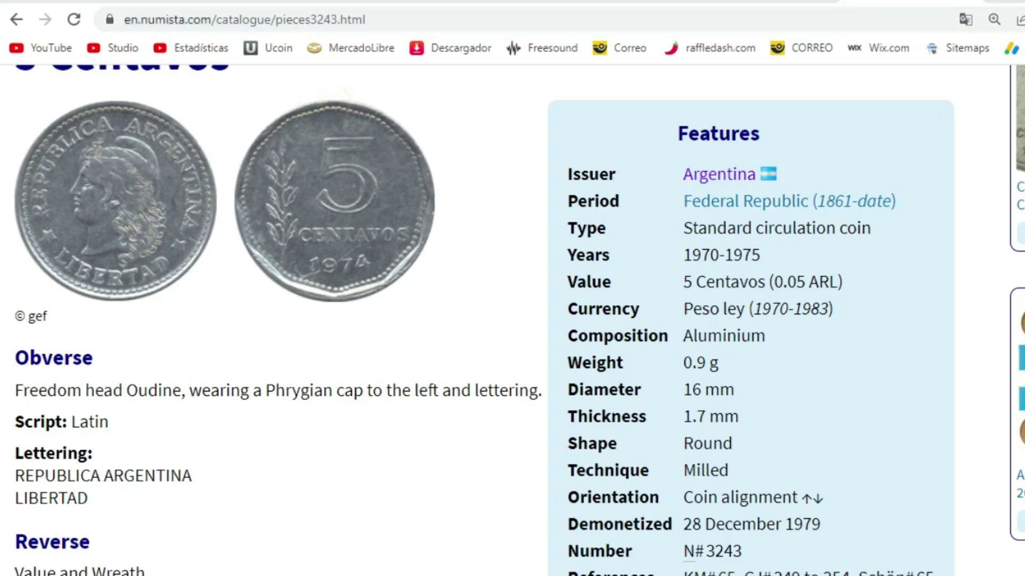
key(alt+Tab)
click(637, 390)
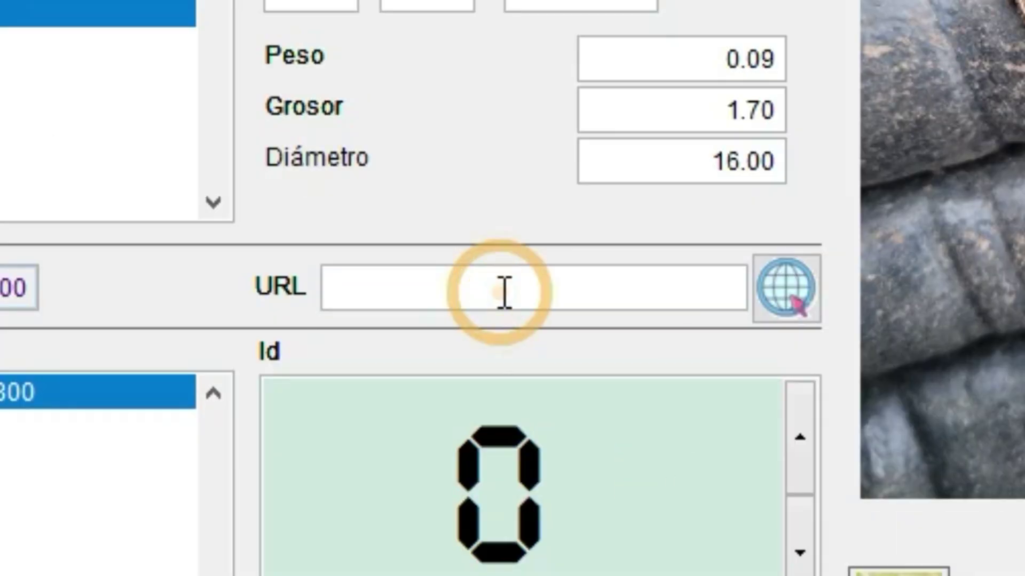
key(ctrl+v)
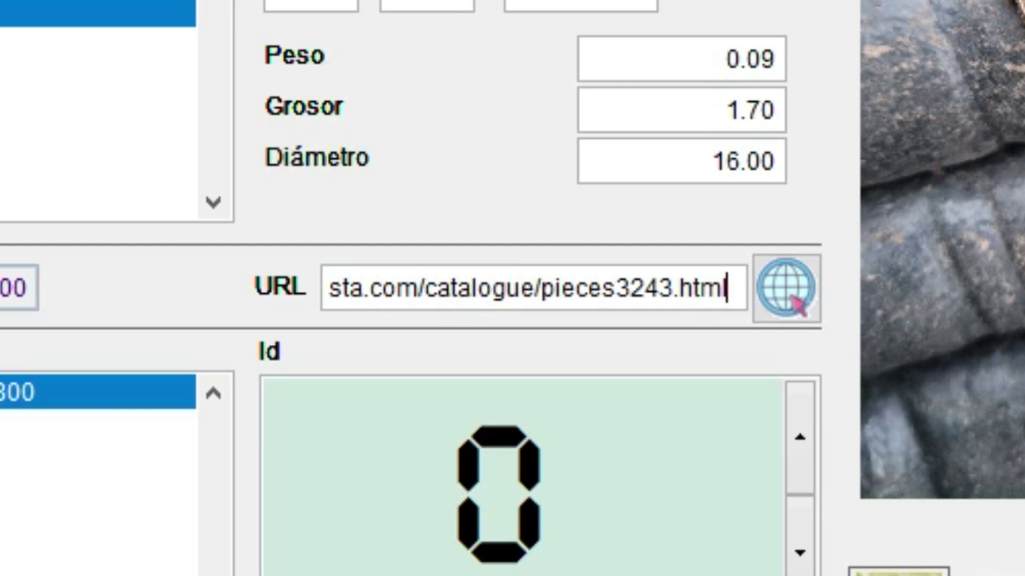
Step: Set the detector Id to 21 and keep PARQUE as the find's place
click(360, 535)
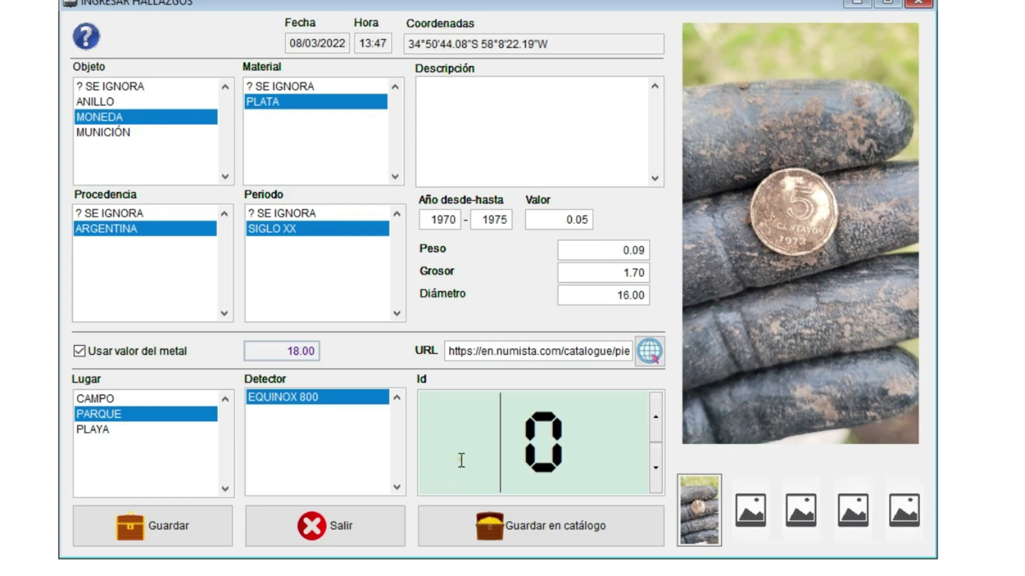
click(461, 460)
text(21)
key(Tab)
click(90, 415)
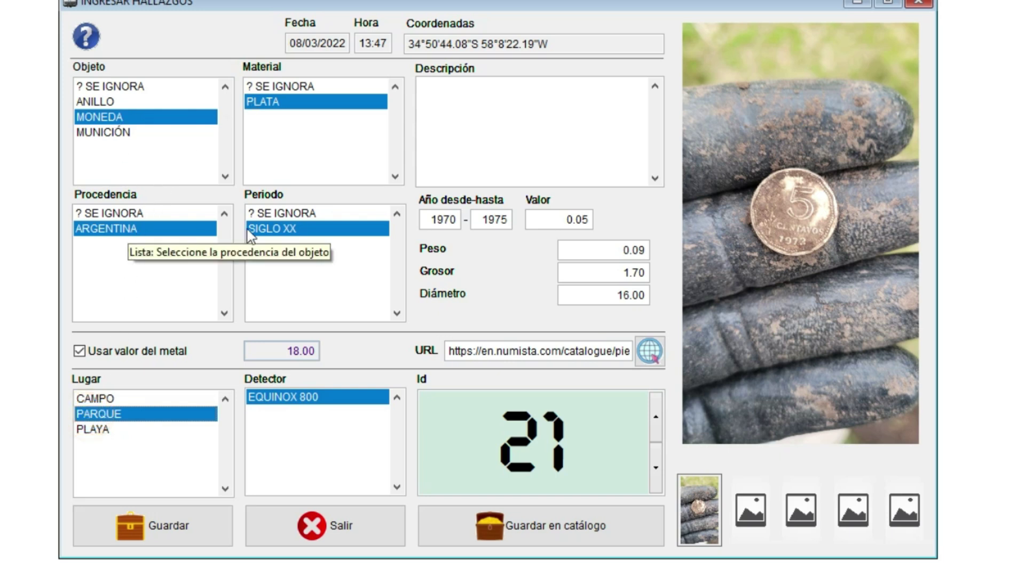
Step: Add ALUMINIO to the material list without a metal value and select it as the coin's material
click(289, 89)
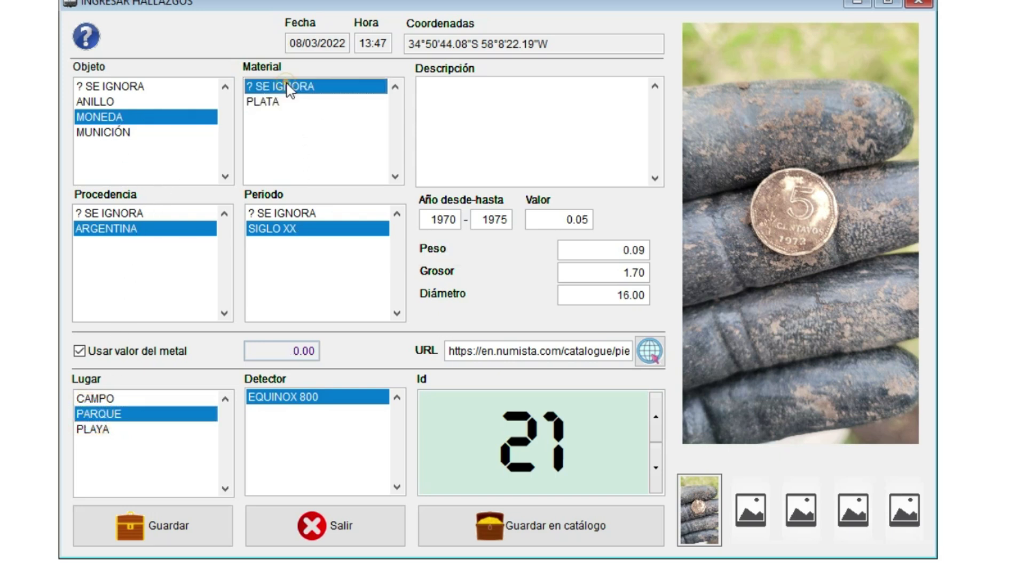
double_click(287, 86)
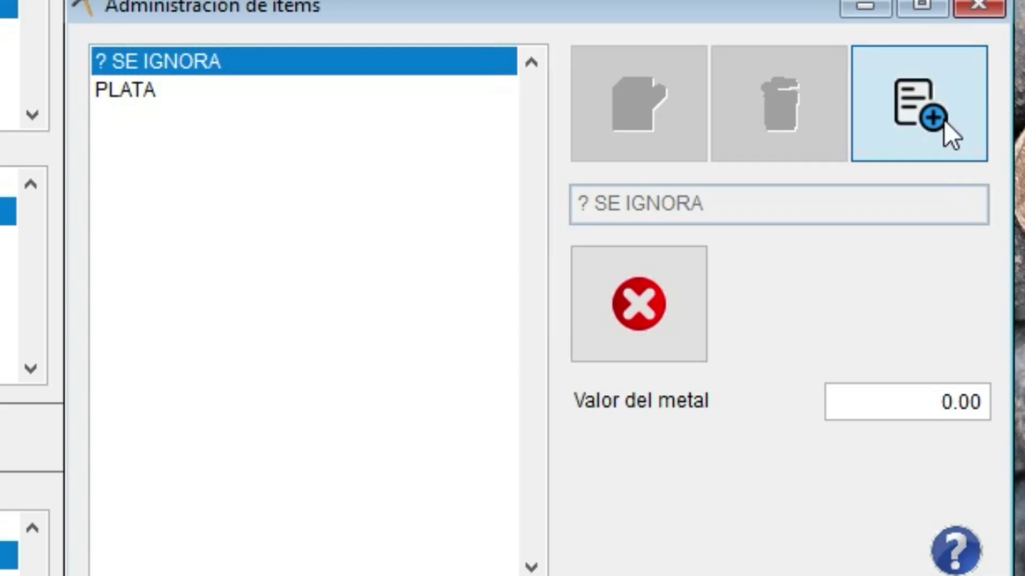
click(944, 120)
text(ALUMINIO)
click(810, 279)
click(504, 334)
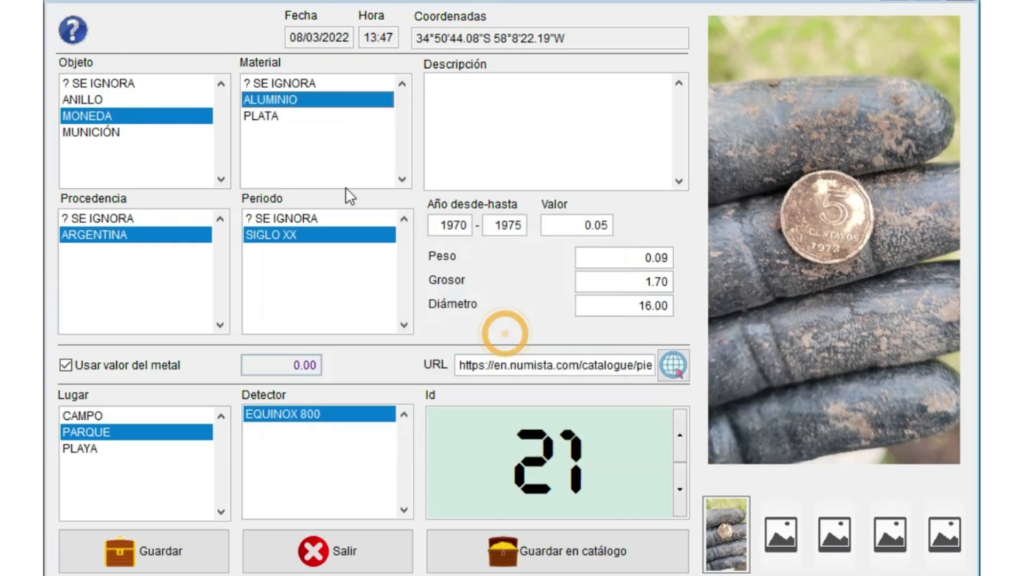
click(298, 102)
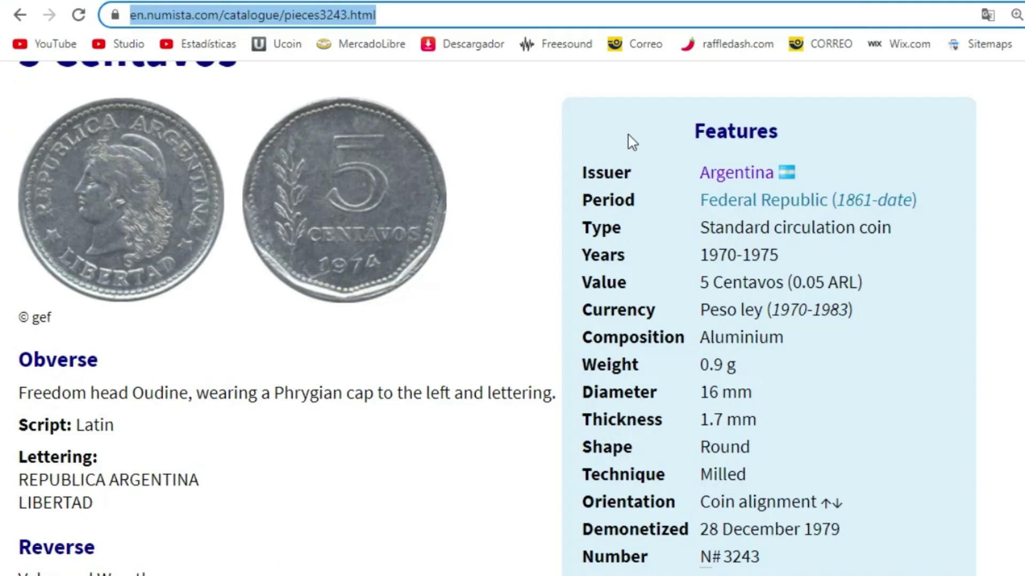
Step: In the browser, save the coin's obverse and reverse images from the Numista page to the cargar busqueda folder
click(149, 181)
right_click(623, 327)
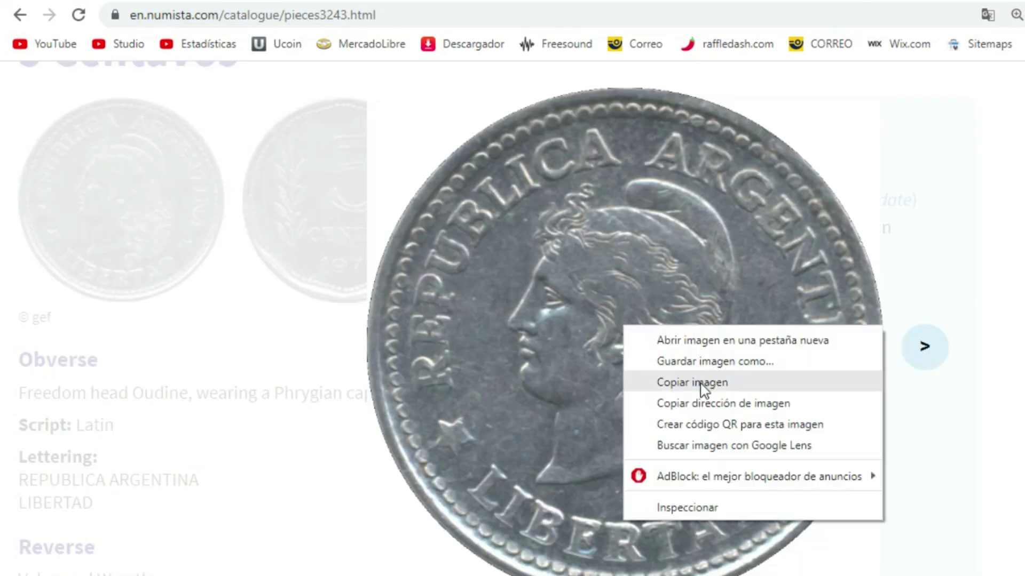
click(716, 364)
drag(375, 318, 373, 245)
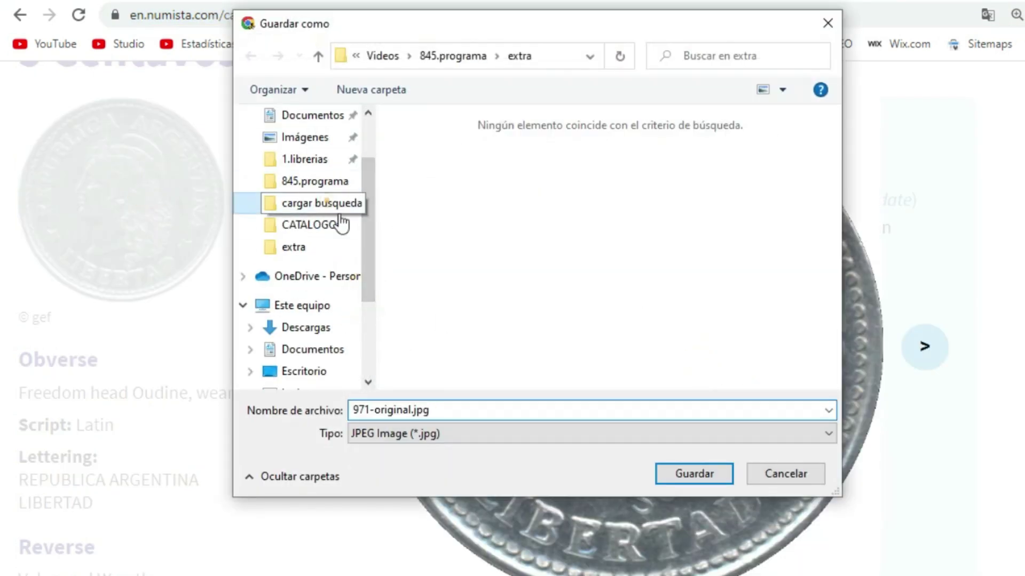
click(912, 344)
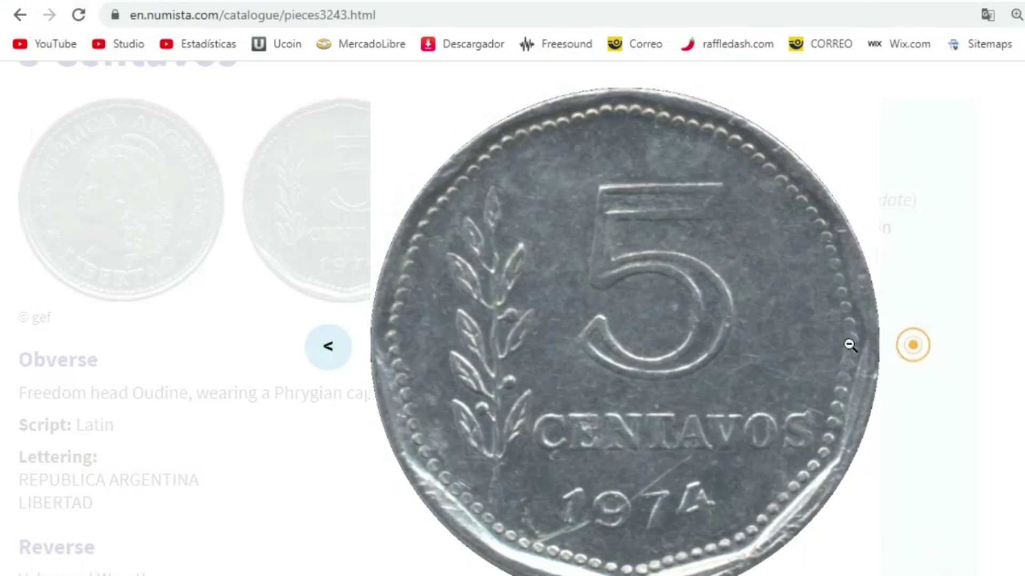
right_click(849, 345)
click(757, 375)
click(785, 475)
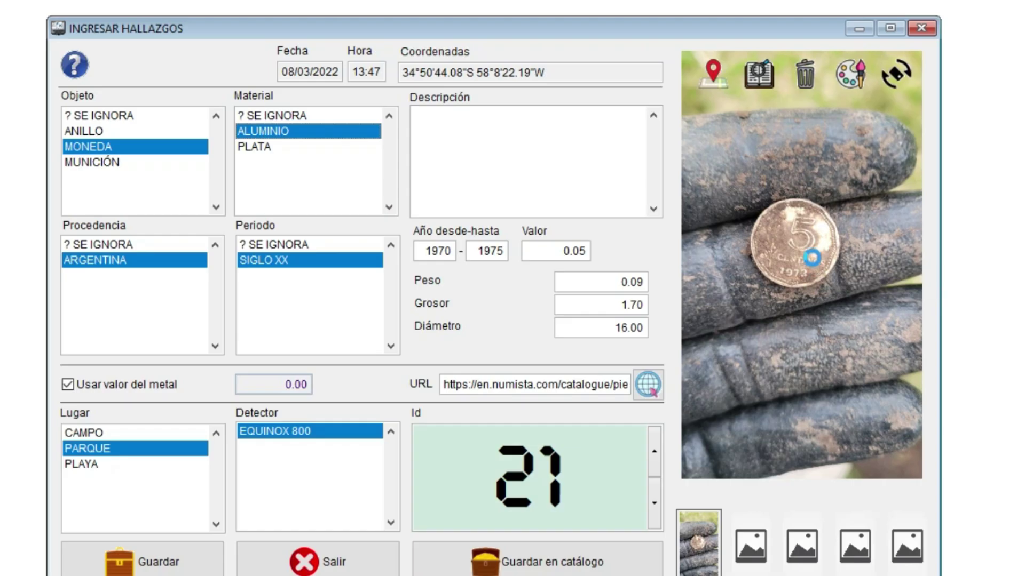
Step: Replace the find's main photo with the coin's reverse image and load the obverse image into the second slot
click(811, 258)
double_click(368, 158)
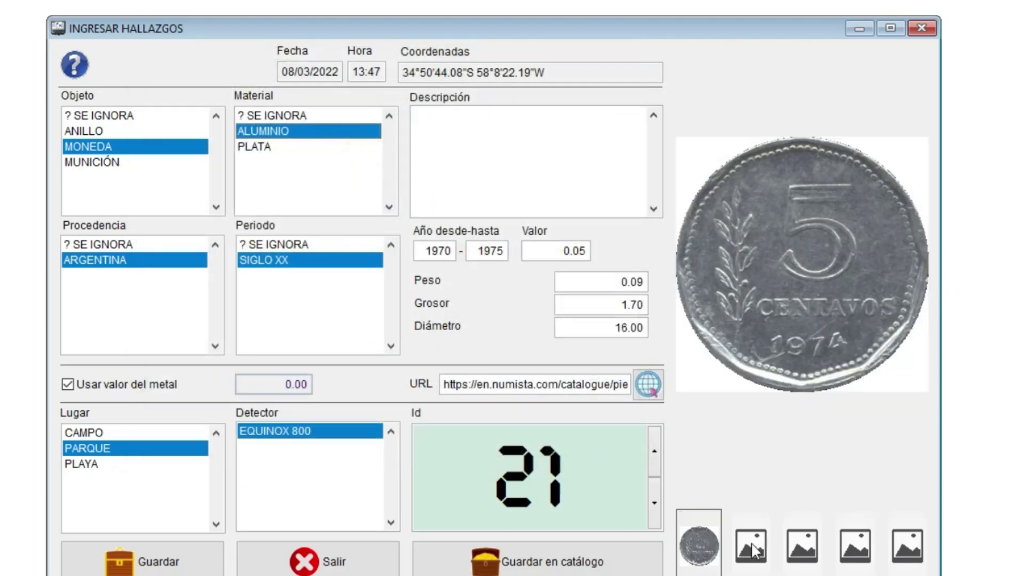
click(751, 543)
double_click(286, 160)
Step: Describe the coin as "5 centavos" and save it to the catalogue
click(457, 137)
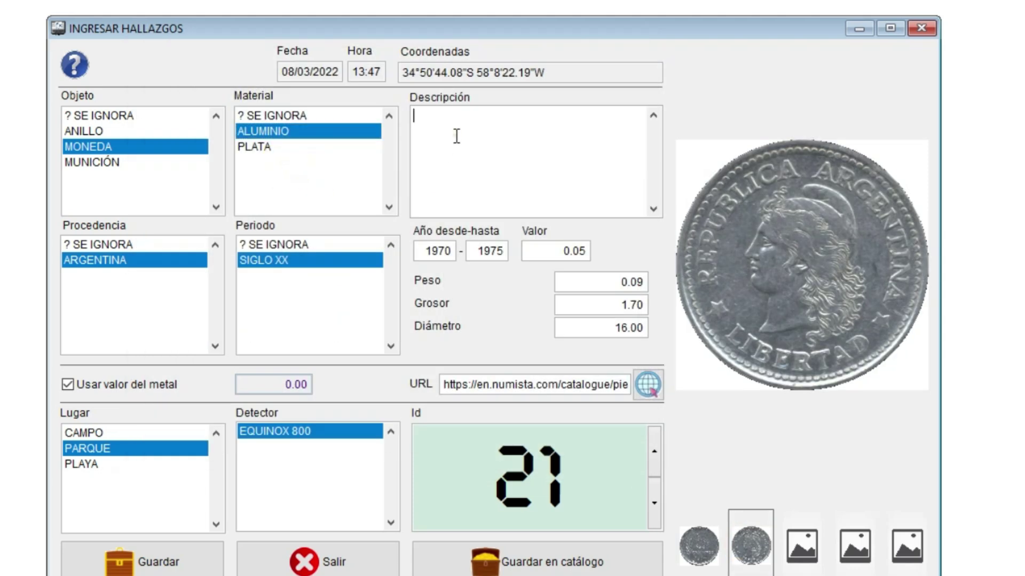
text(5 centavos)
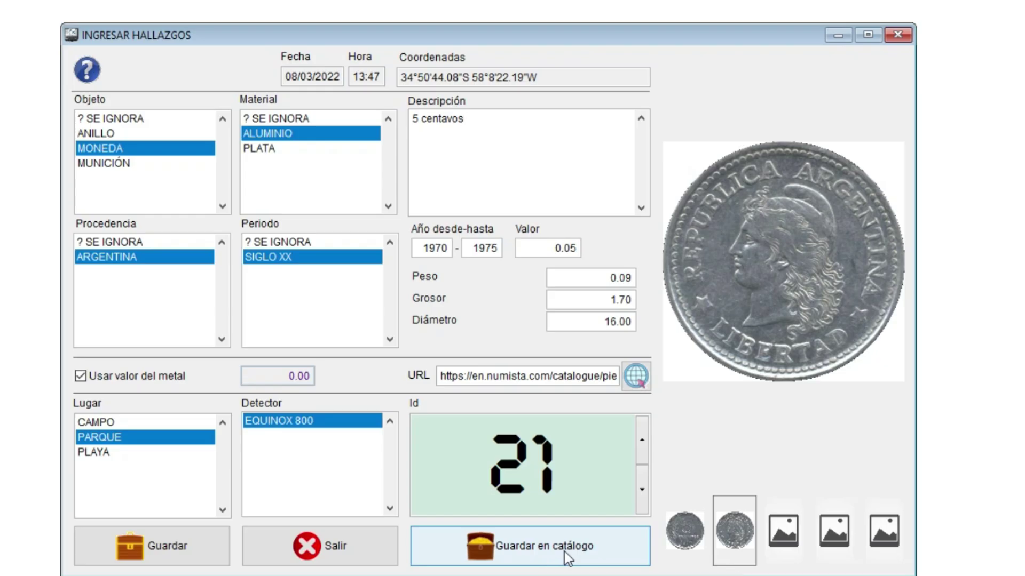
click(564, 552)
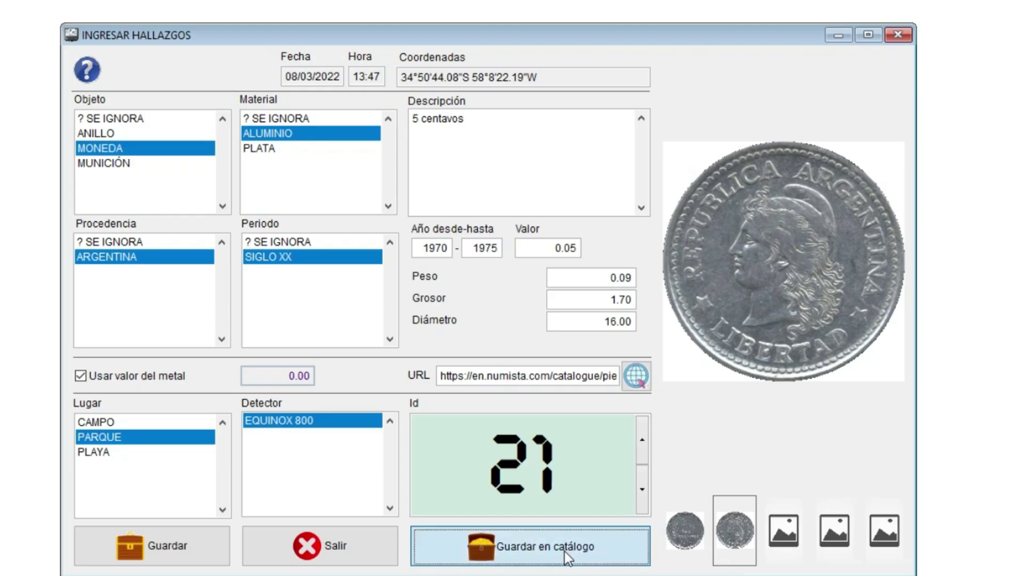
click(565, 552)
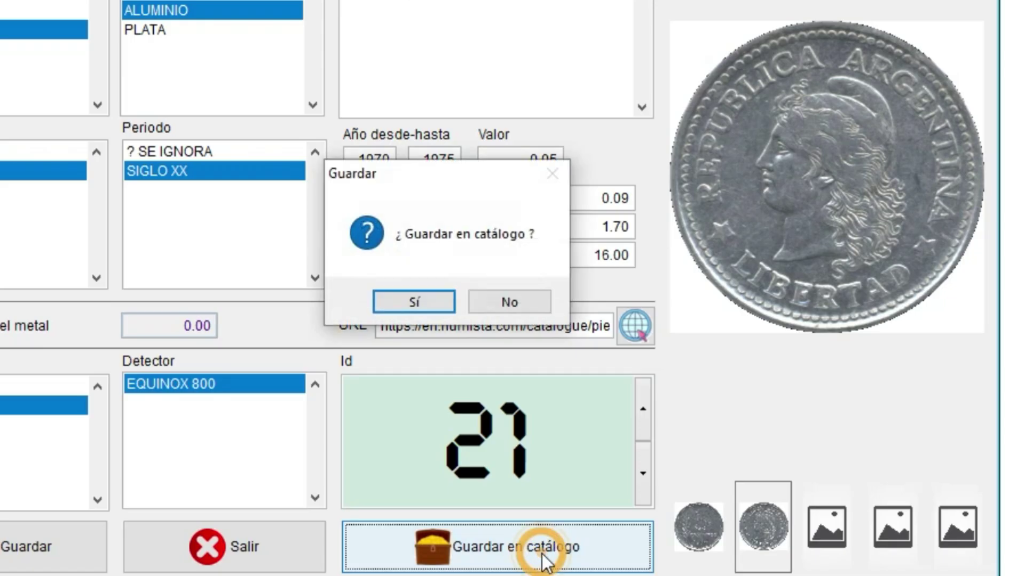
click(407, 305)
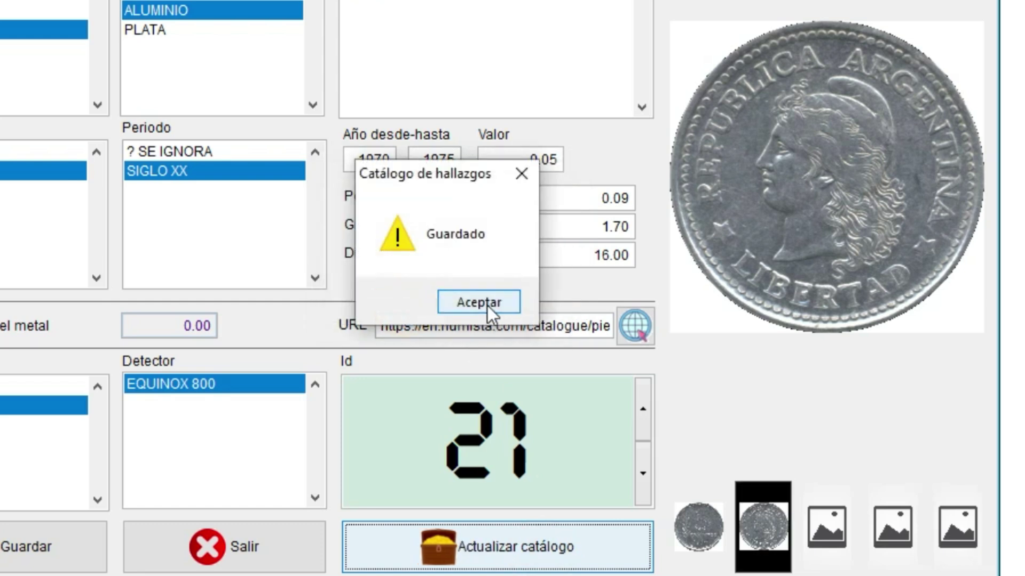
click(488, 306)
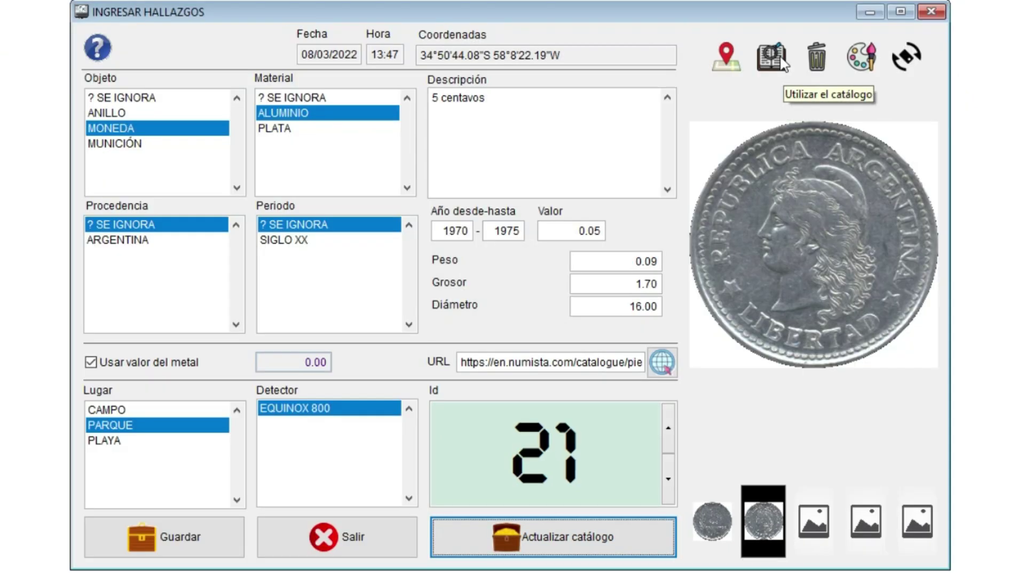
Step: Load the 20220803_13472… photo of the 5 centavos coin from the cargar busqueda folder as a new find's main photo
click(779, 55)
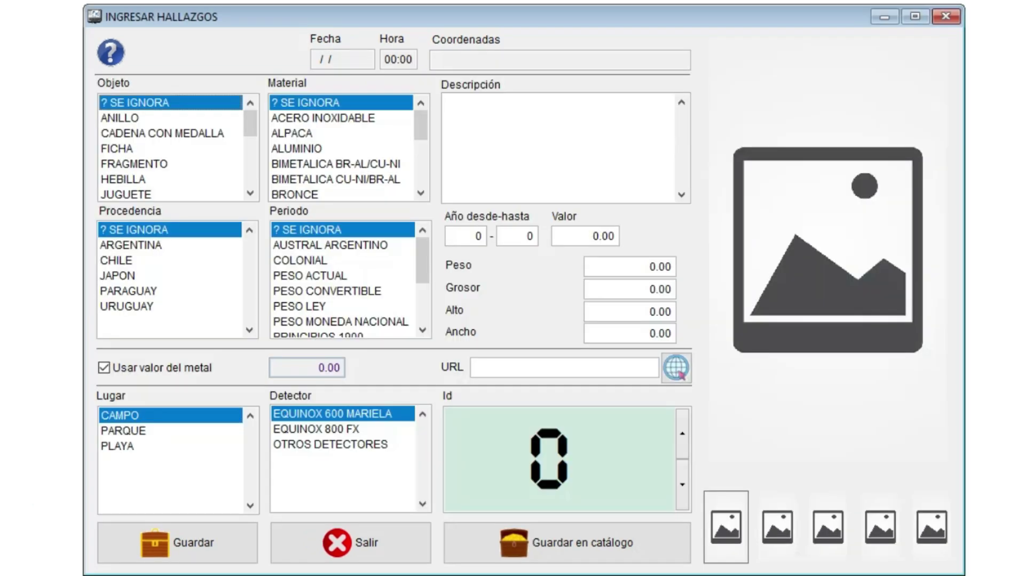
click(796, 263)
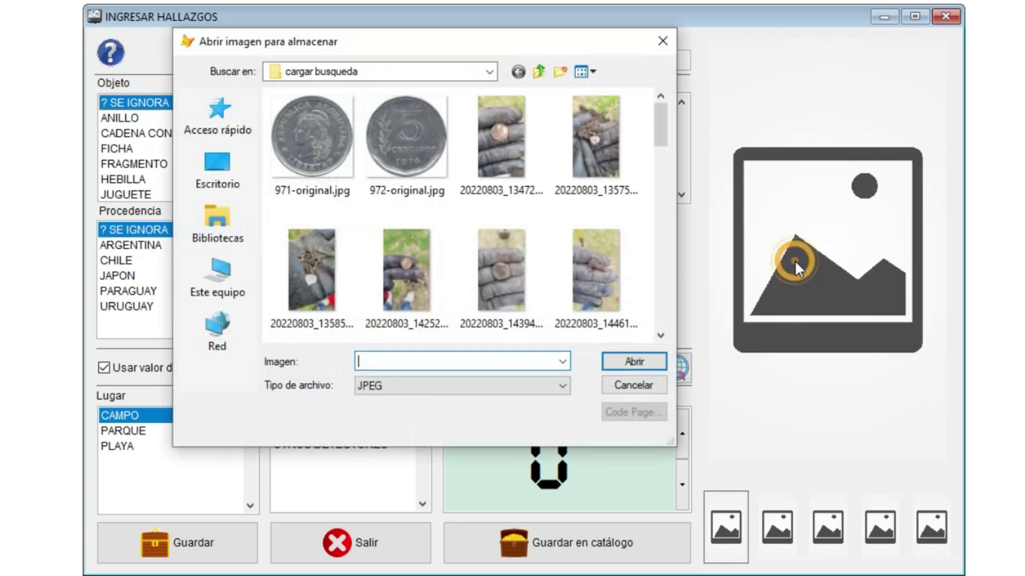
double_click(501, 140)
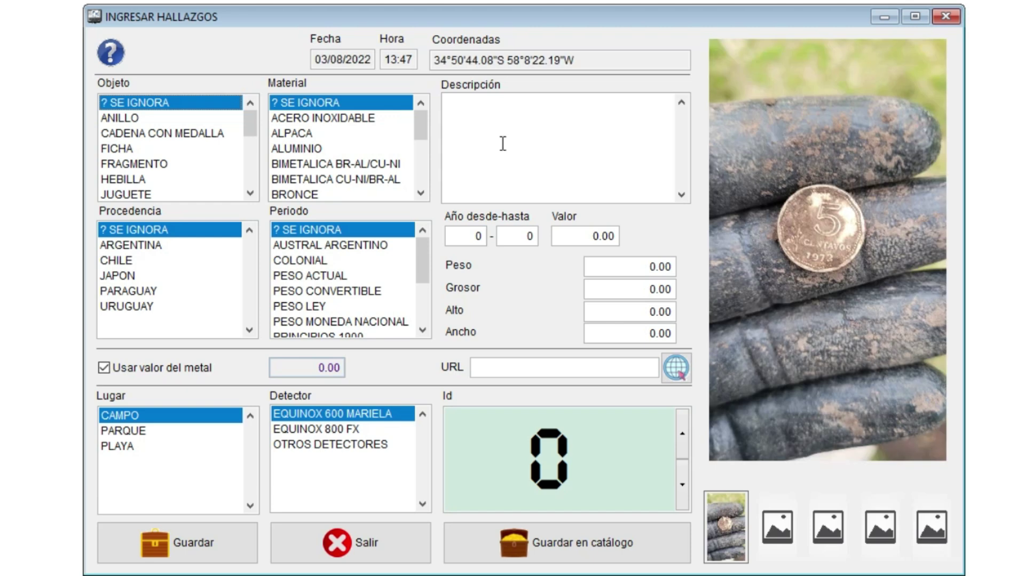
Step: Filter the catalogue by year 1972 and value 0.05, and apply the 5 CENTAVOS 1970–1975 entry to the find
mouse_move(731, 273)
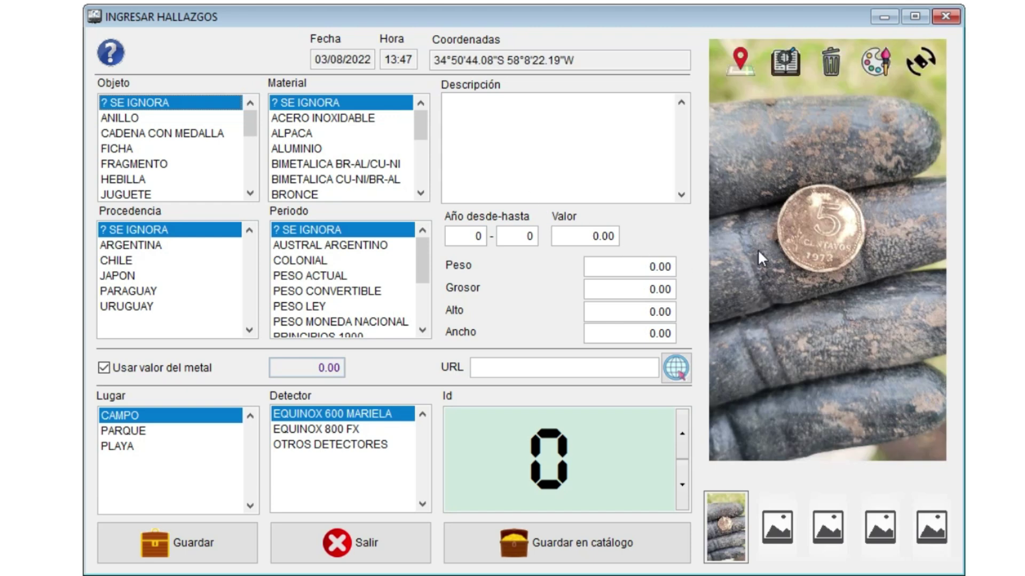
click(785, 63)
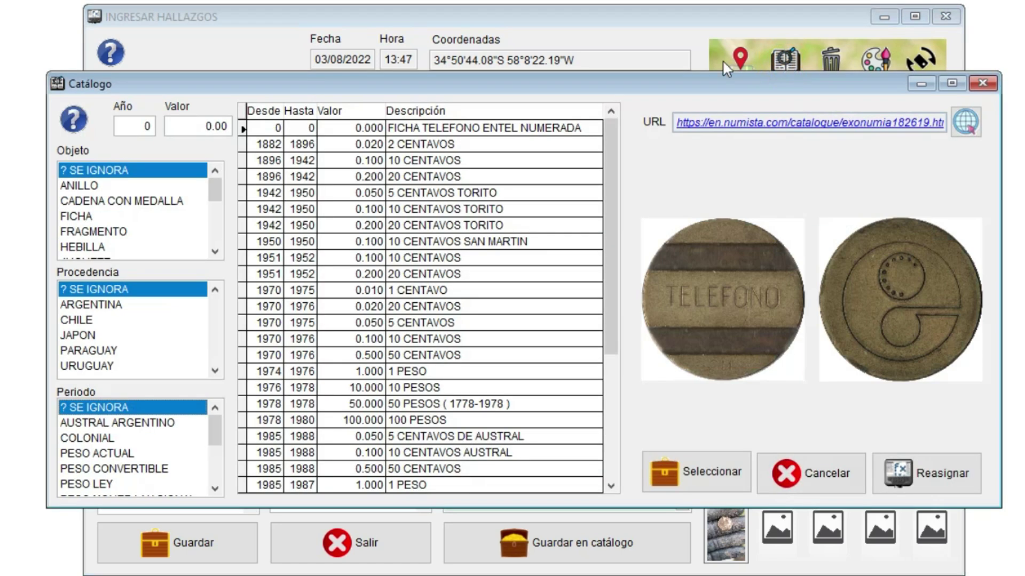
click(205, 131)
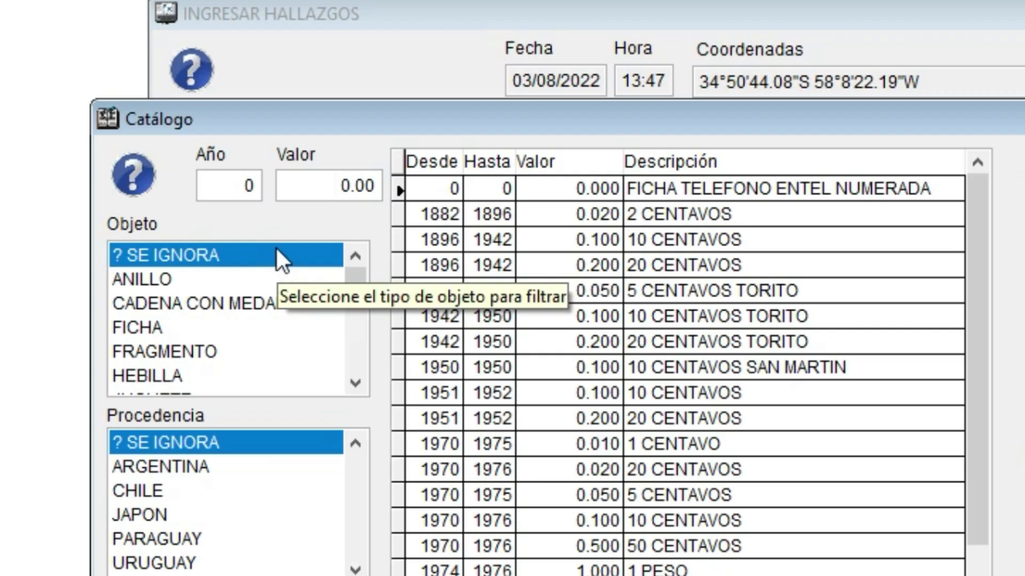
double_click(213, 185)
text(1972)
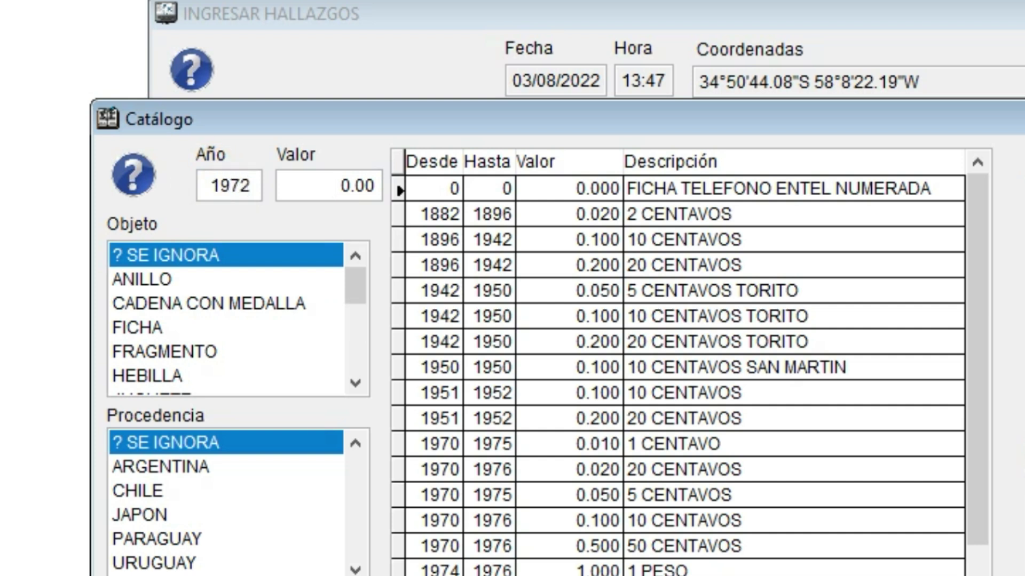
click(314, 176)
text(5)
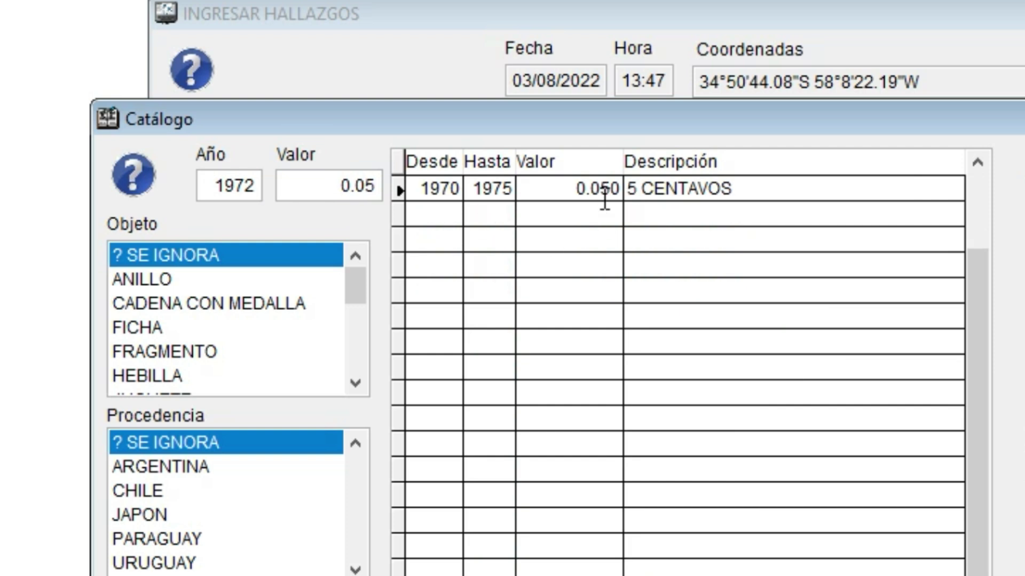
click(585, 190)
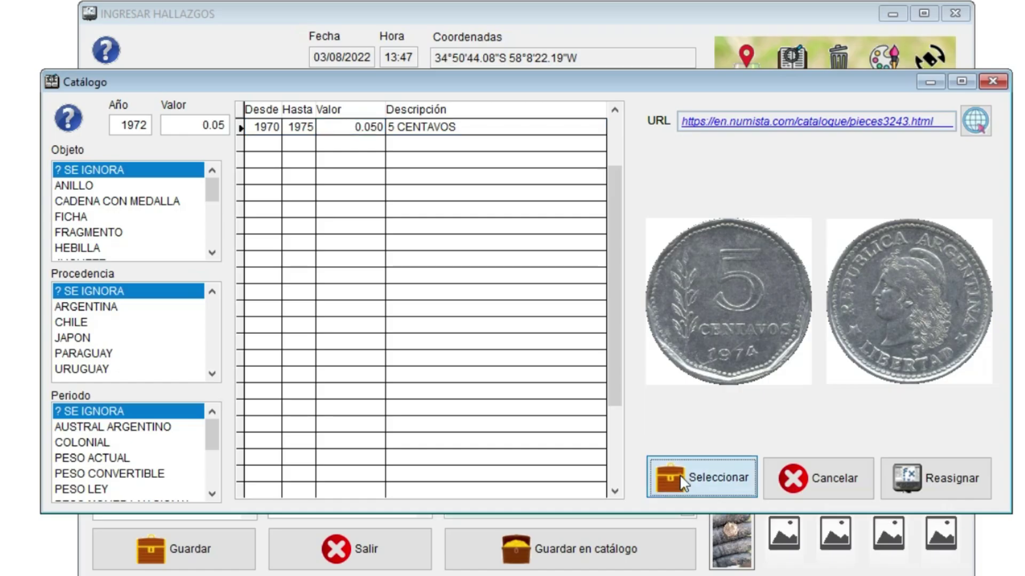
click(680, 475)
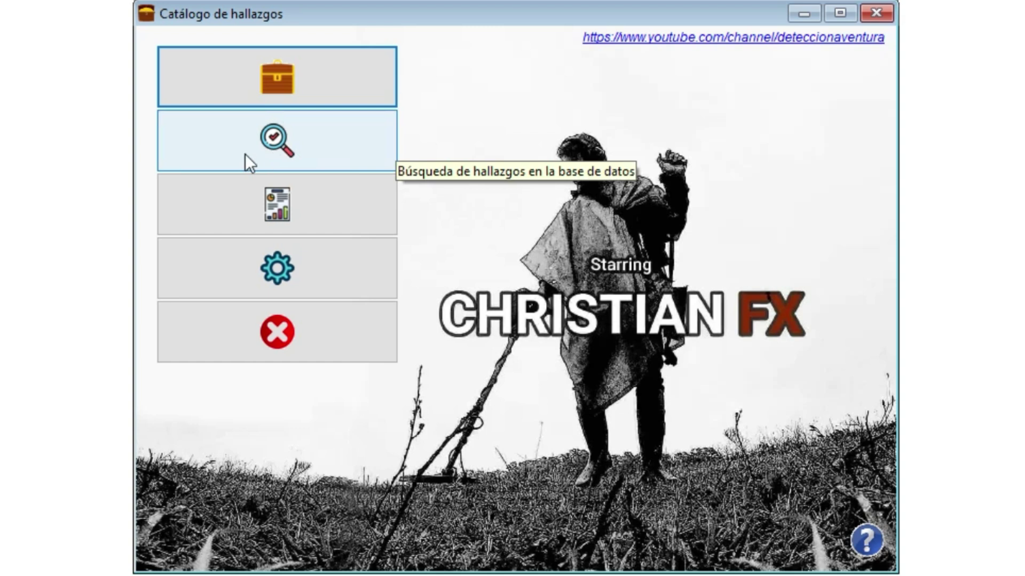
Step: Search the finds database for objects of type ANILLO made of PLATA
click(347, 155)
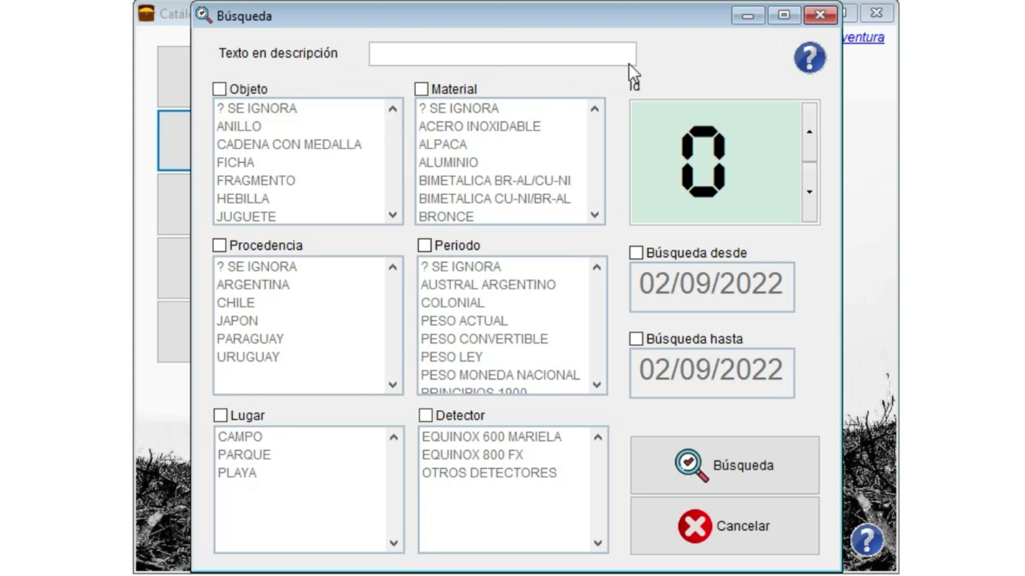
click(223, 86)
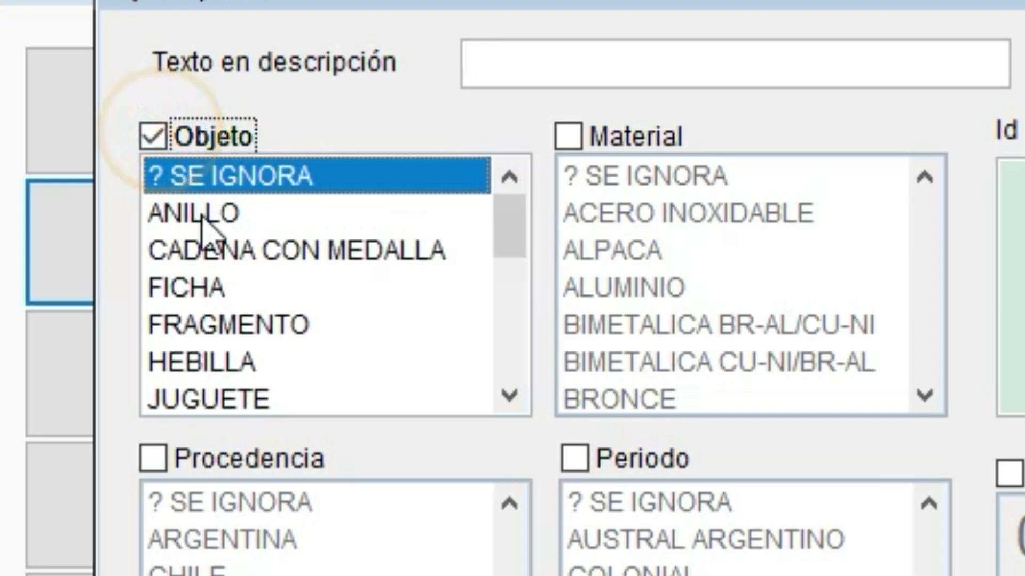
click(202, 215)
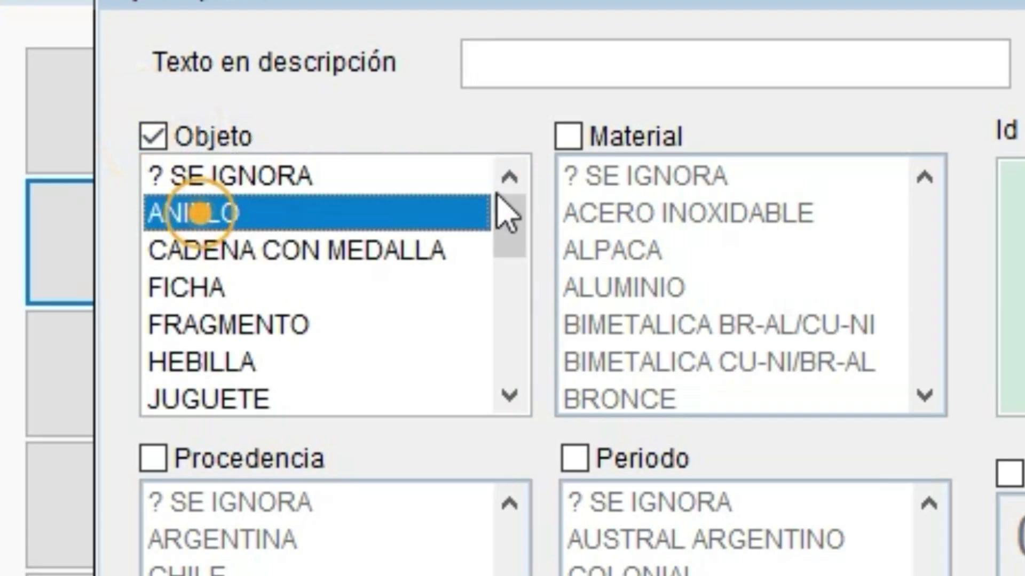
click(569, 136)
click(631, 246)
key(p)
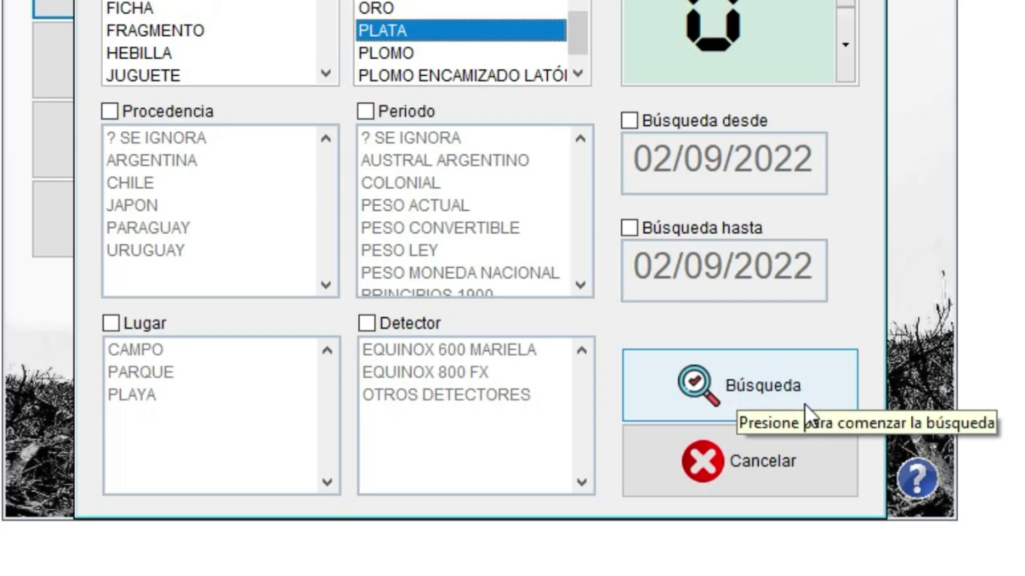
click(805, 405)
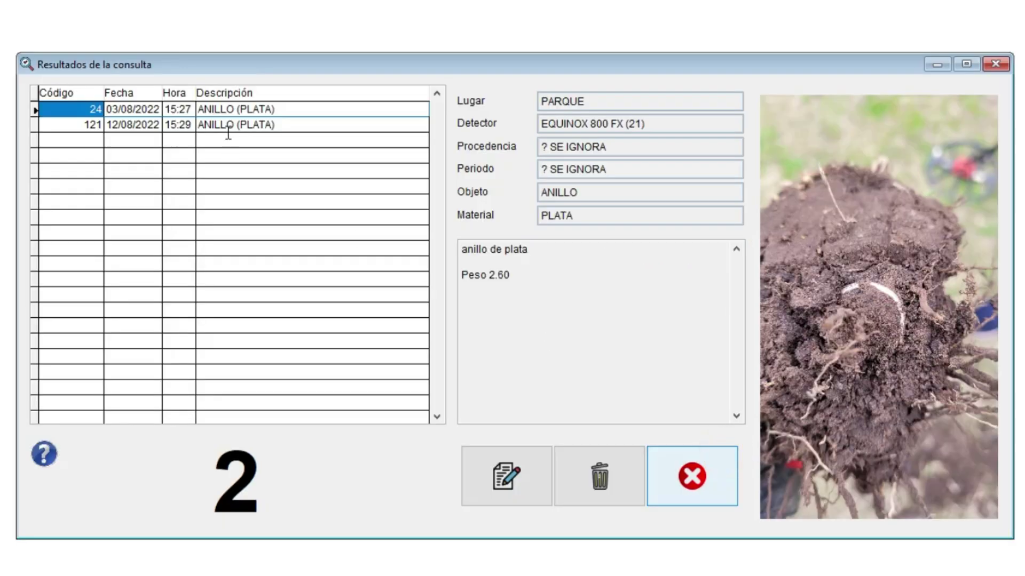
Step: Compare the details and photos of the silver ring finds in the search results
click(232, 126)
click(239, 109)
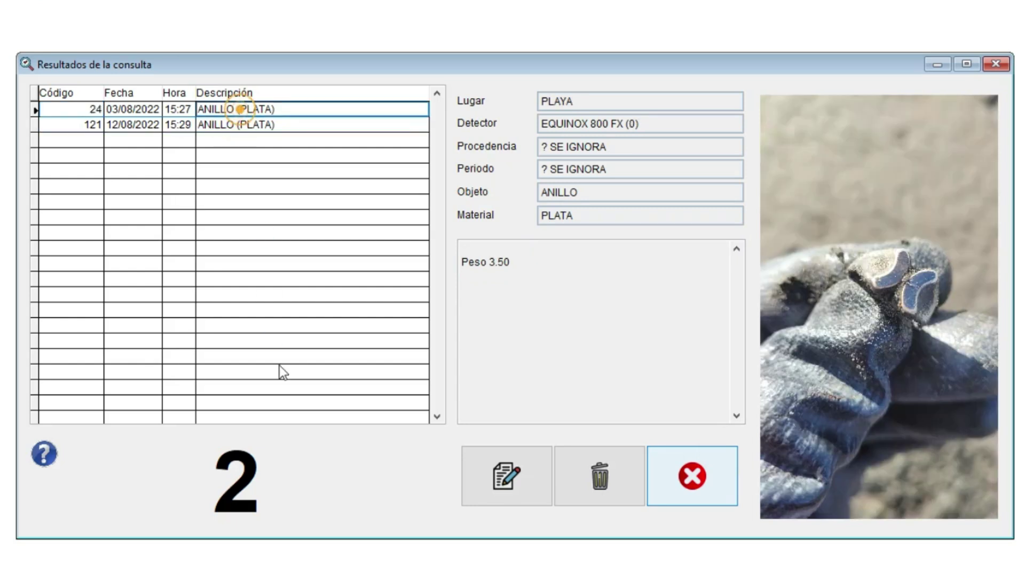
click(247, 126)
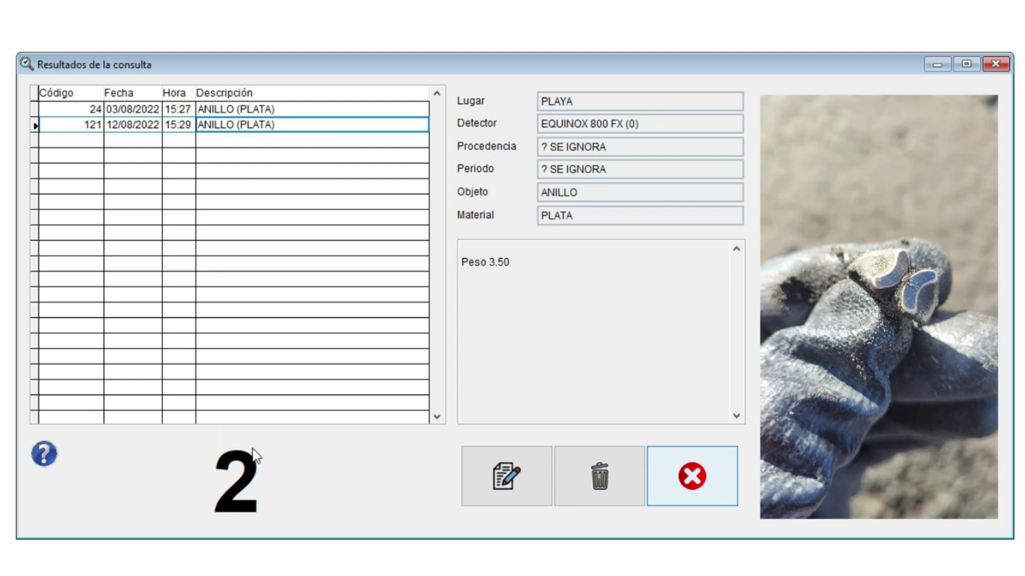
click(273, 109)
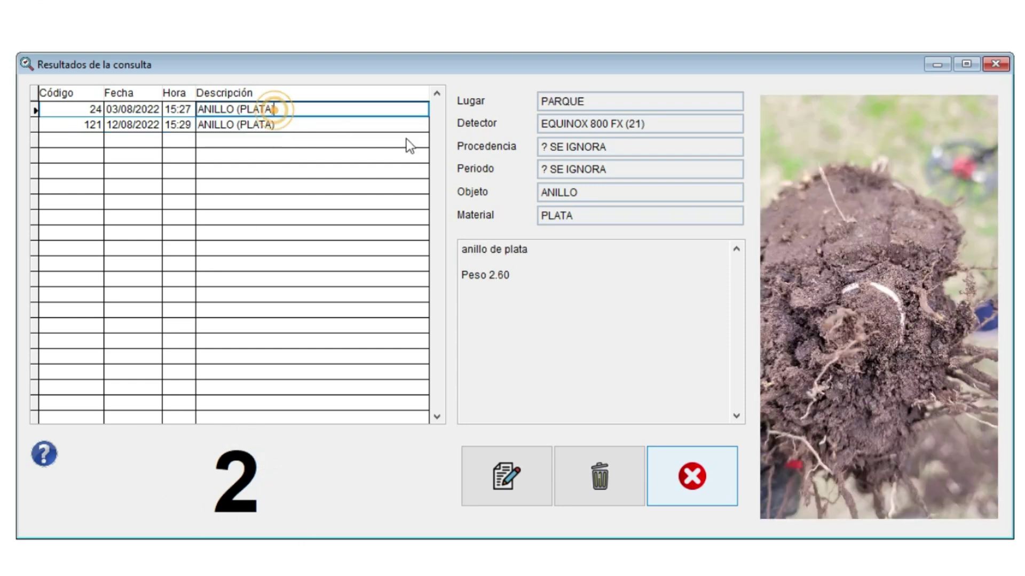
Step: View the 03/08/2022 silver ring's location in Google Maps and browse through its photos
mouse_move(801, 143)
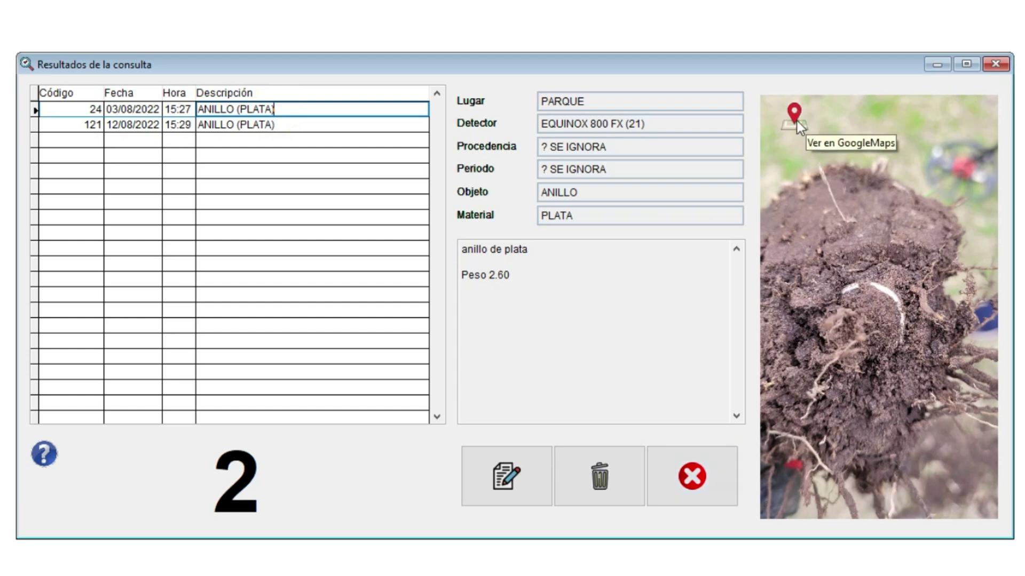
click(796, 120)
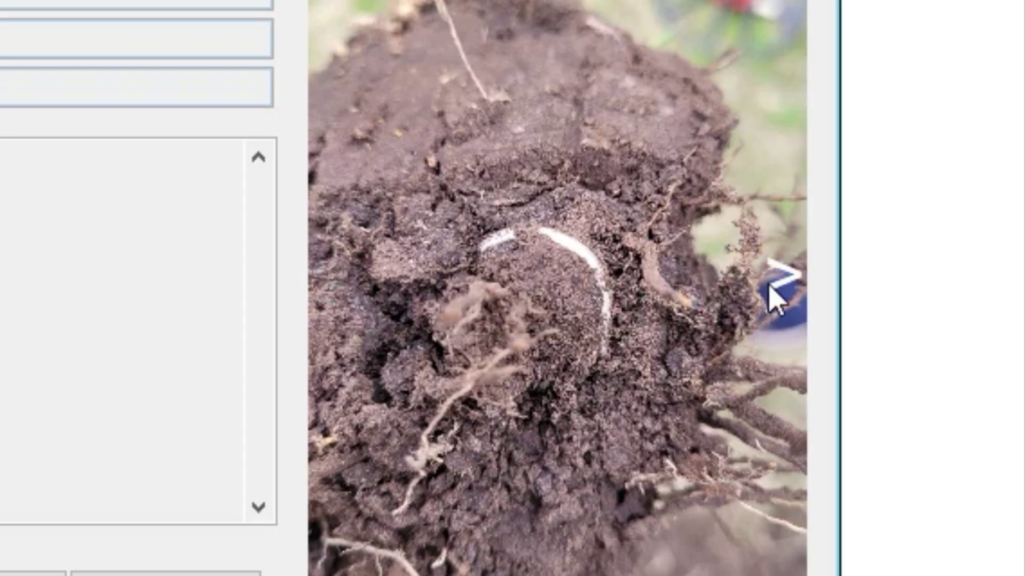
click(777, 275)
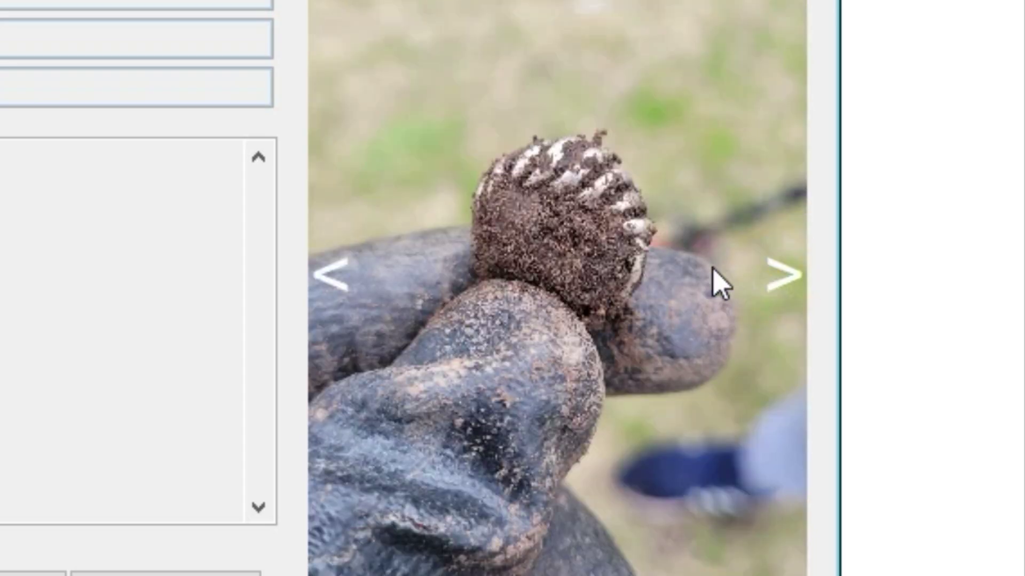
click(323, 277)
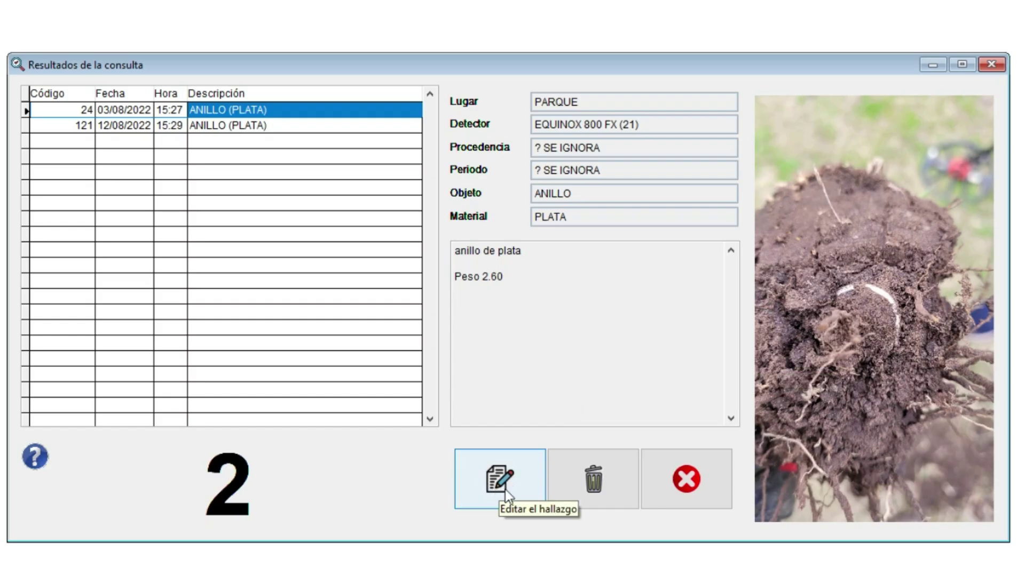
Step: Edit the 03/08/2022 silver ring find and load the 20220902_11321… photo into its third image slot
click(506, 490)
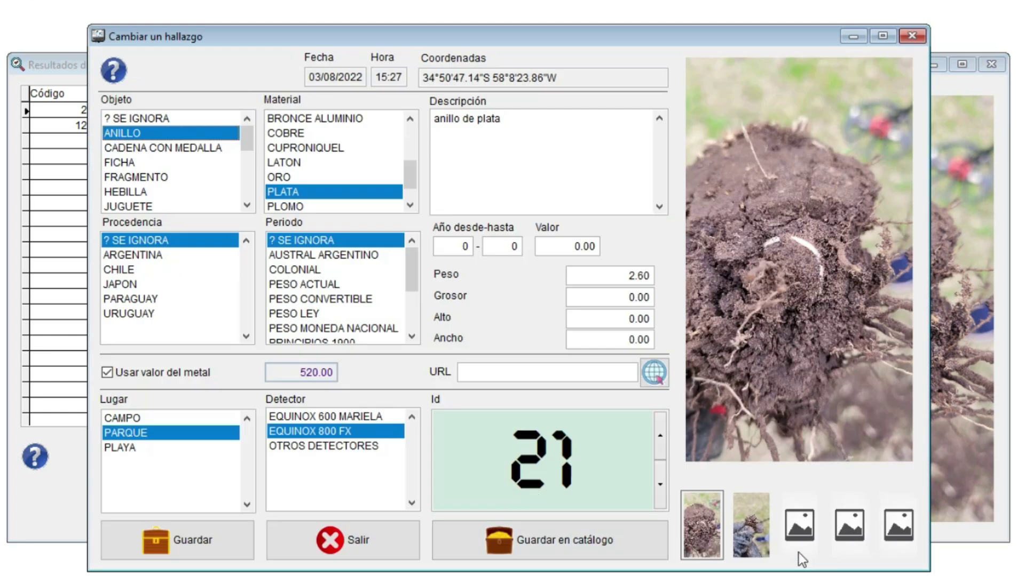
click(797, 529)
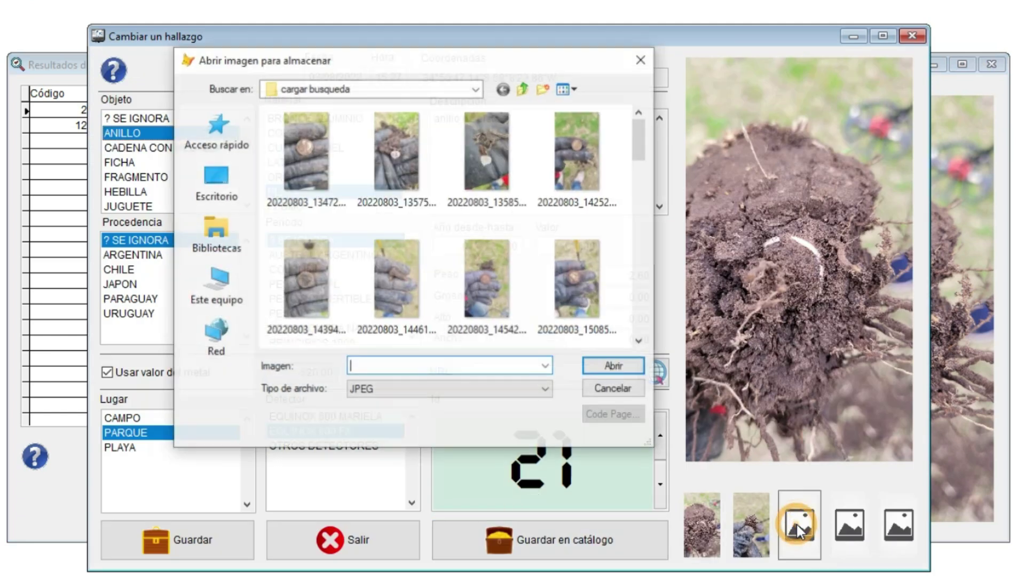
drag(640, 133, 639, 342)
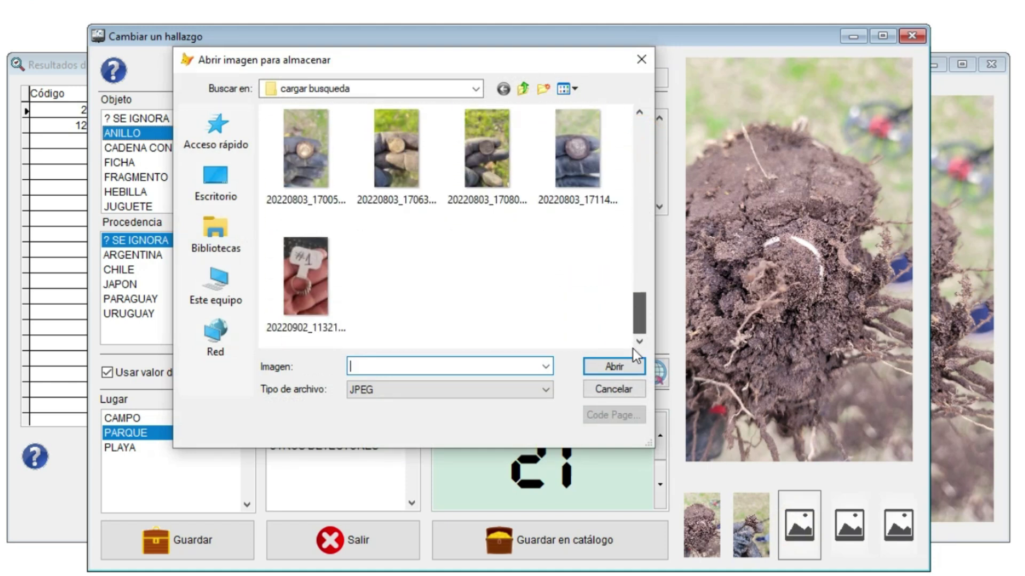
click(326, 302)
double_click(298, 293)
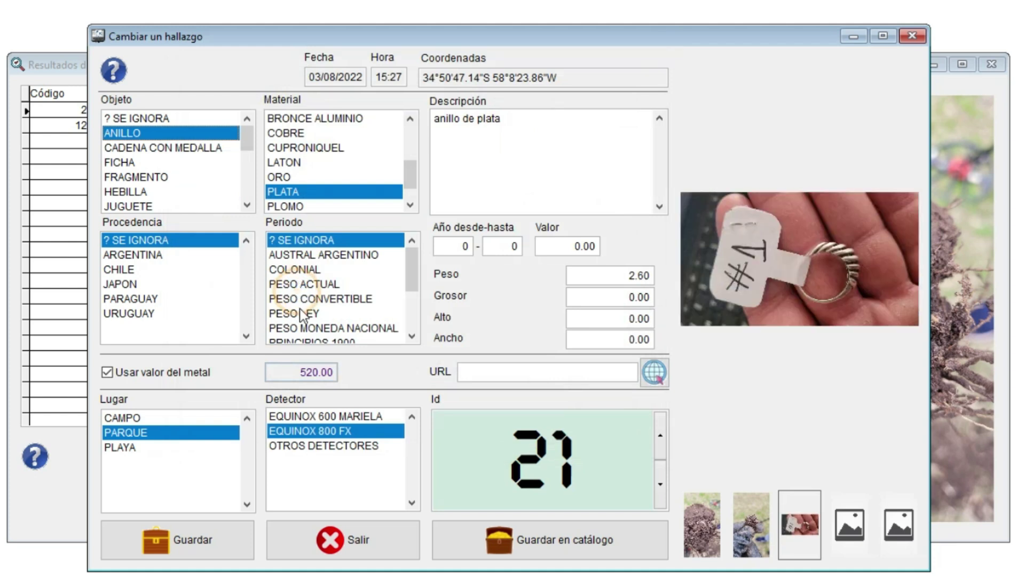
Step: Rotate the ring's tagged photo upright and save the modified find to the database
mouse_move(856, 81)
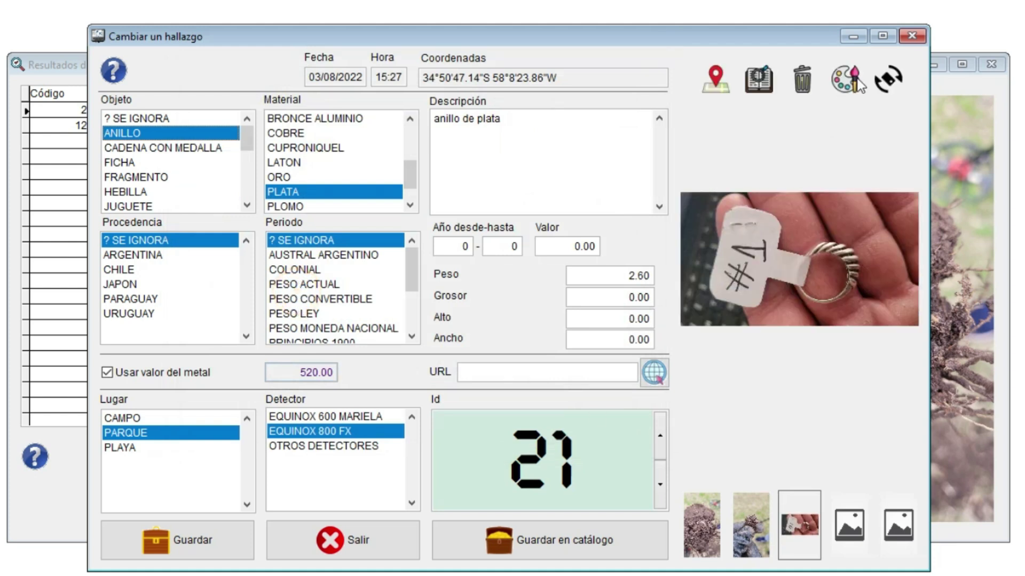
click(888, 79)
click(202, 552)
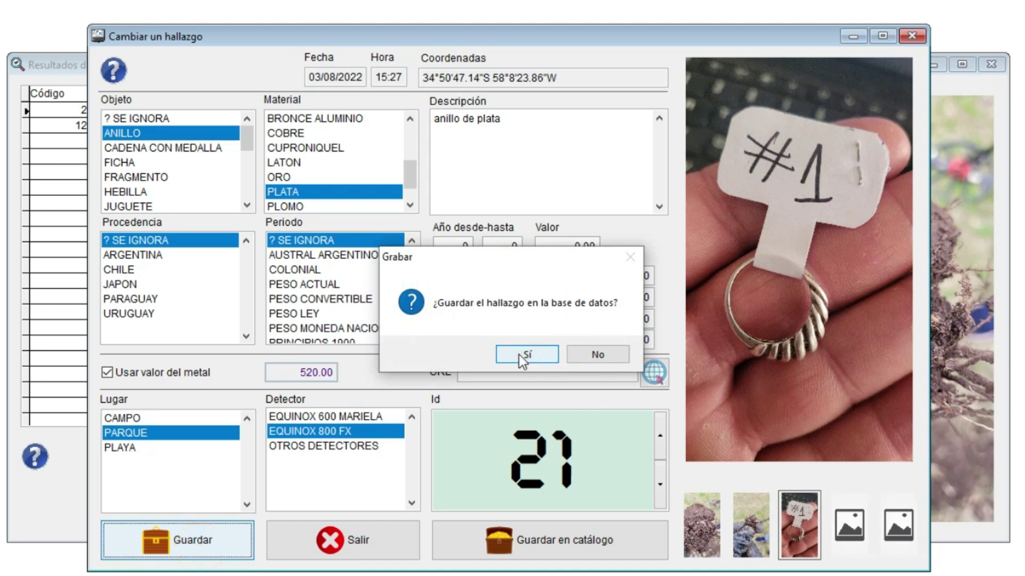
click(519, 354)
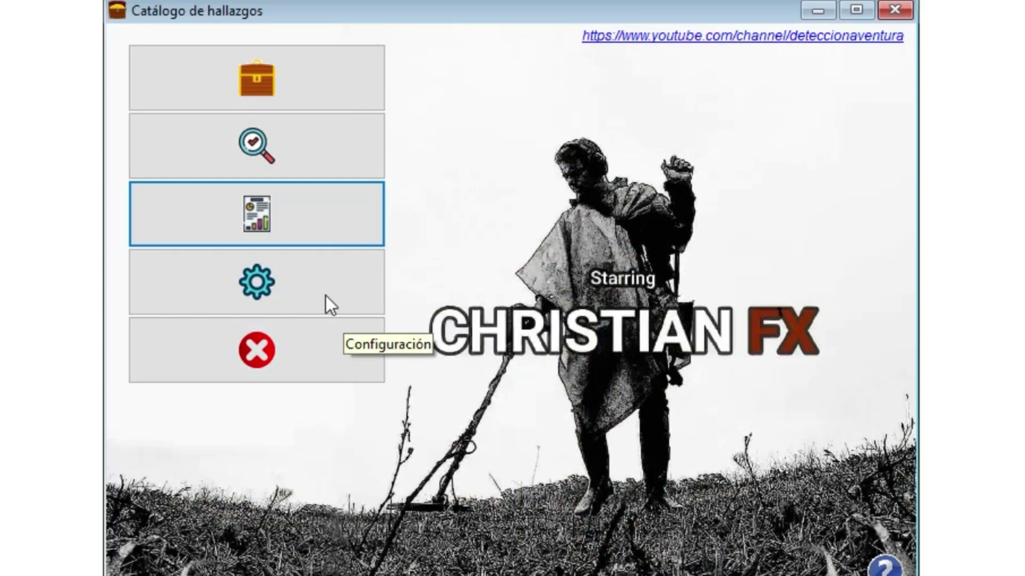
Step: Generate the finds report for 11/08/2022
click(338, 226)
click(400, 204)
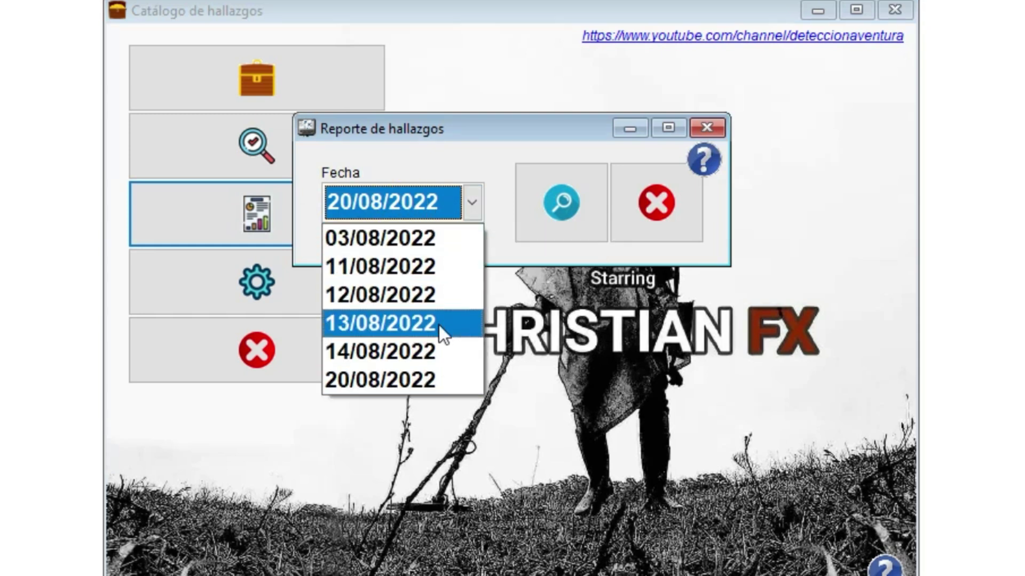
click(454, 274)
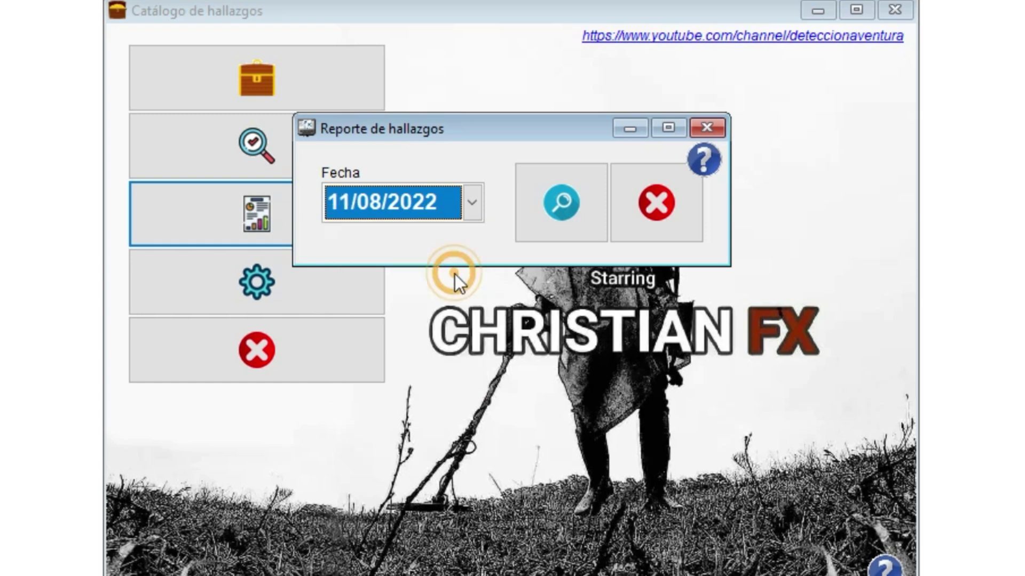
click(556, 213)
click(521, 411)
click(537, 375)
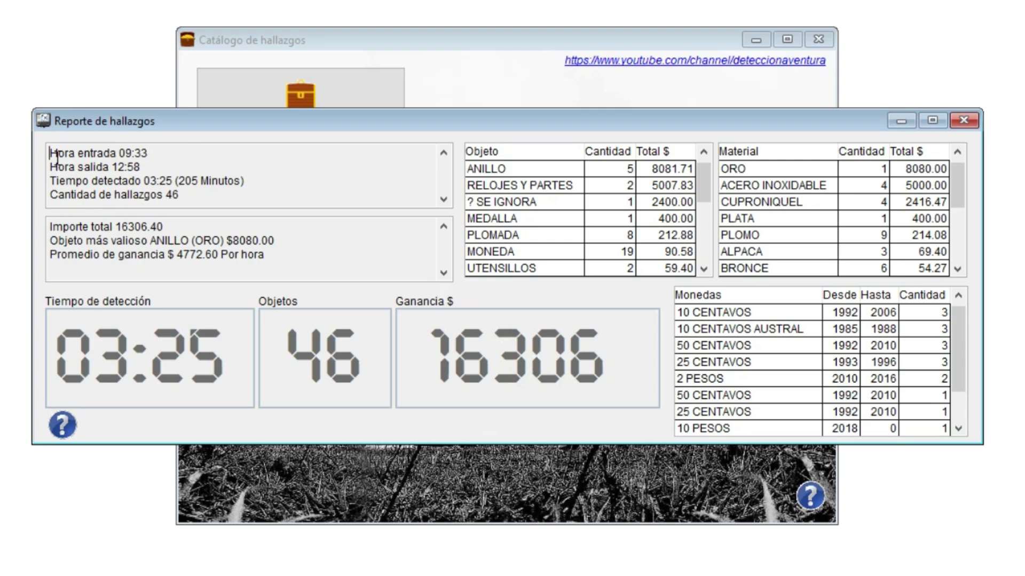
Step: Examine the entry time, exit time and total detecting time in the report's summary
drag(54, 155, 165, 161)
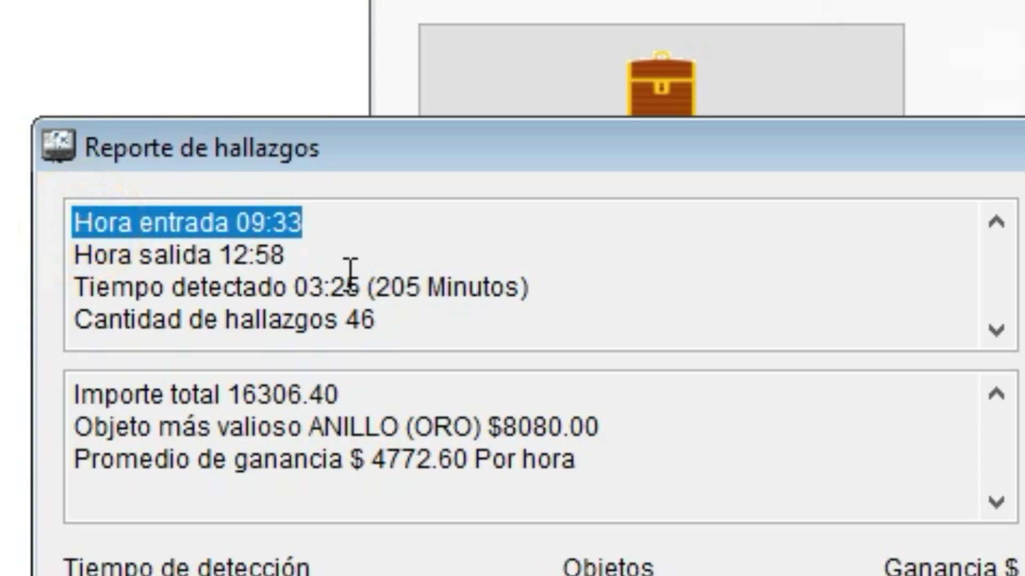
drag(318, 265, 63, 221)
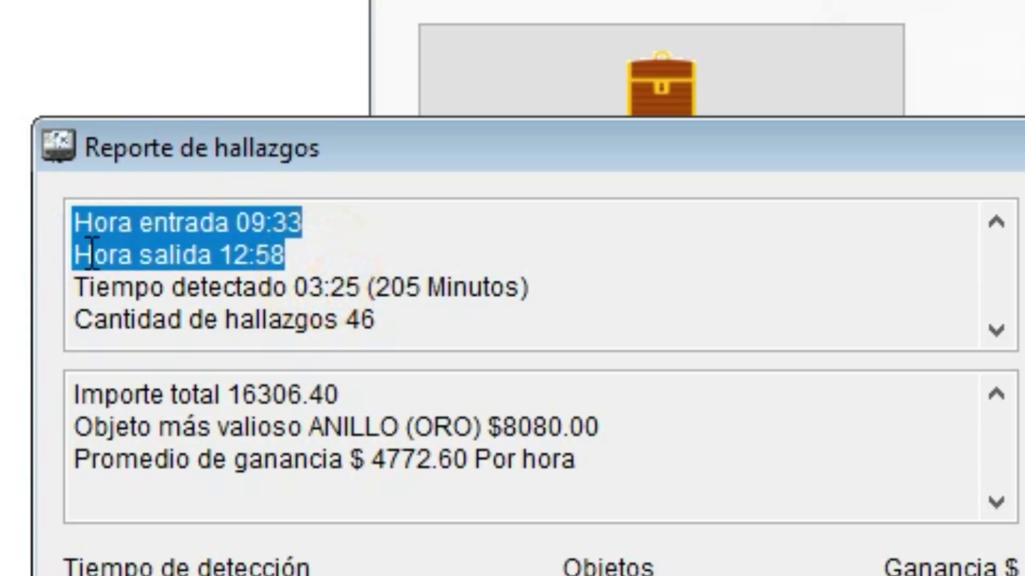
click(246, 287)
drag(110, 289, 553, 282)
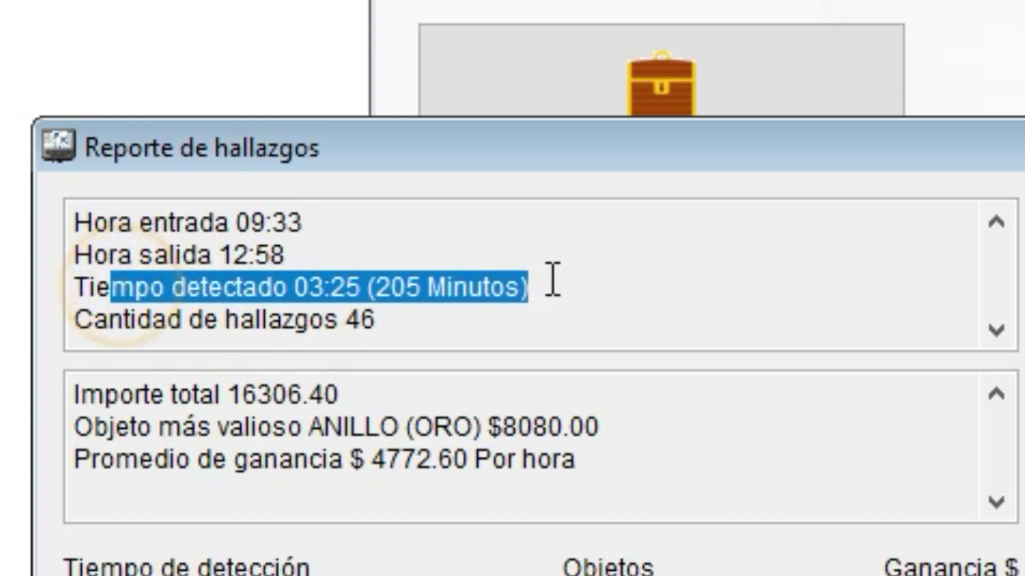
click(570, 324)
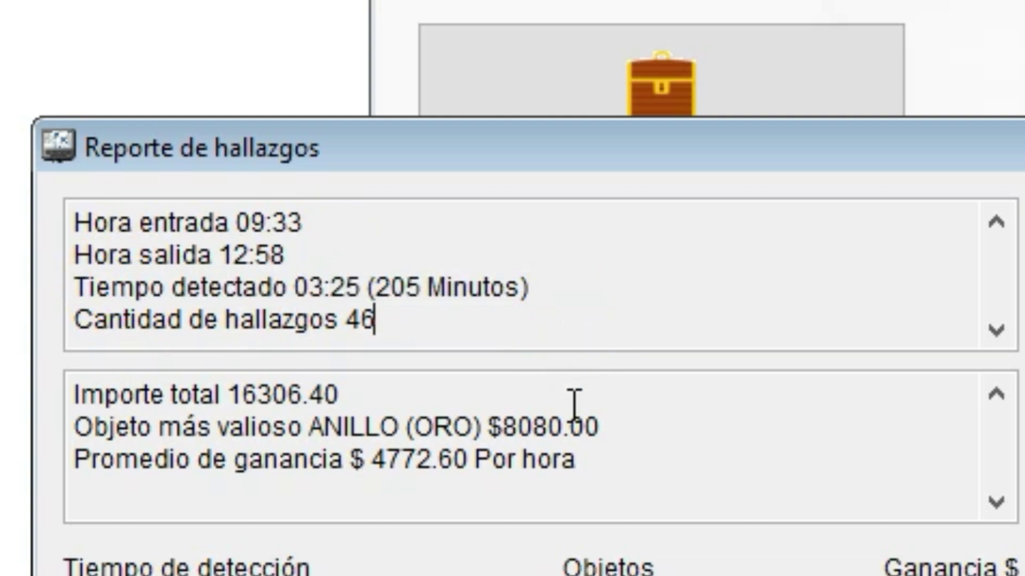